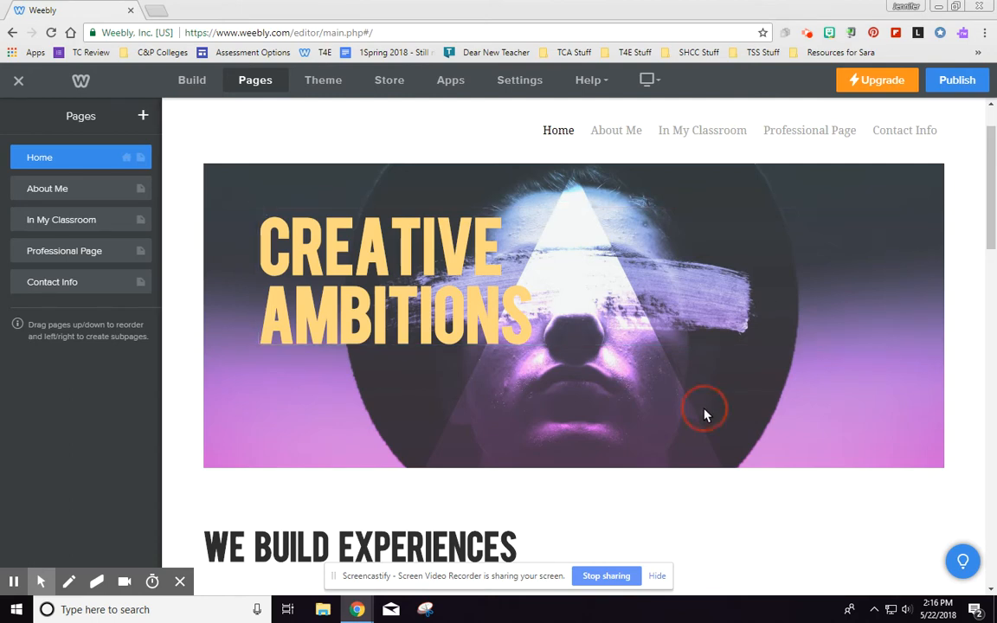
Reduce the height of the home page's header image area
left_click(703, 413)
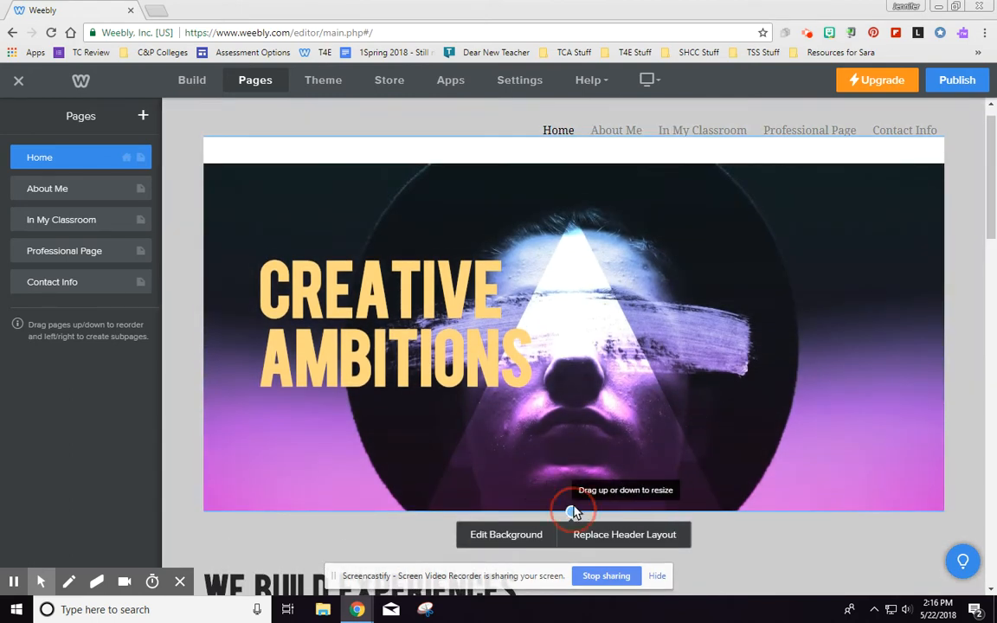
left_click_drag(573, 514, 582, 346)
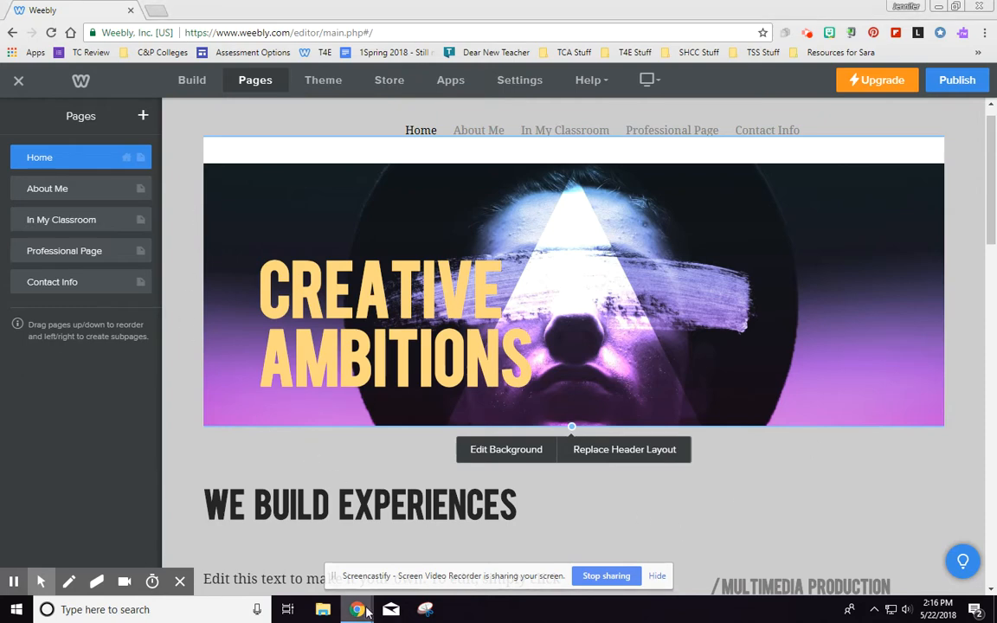
Switch to the sample course website and read its home page from the welcome text through the page requirements
mouse_move(357, 610)
left_click(871, 568)
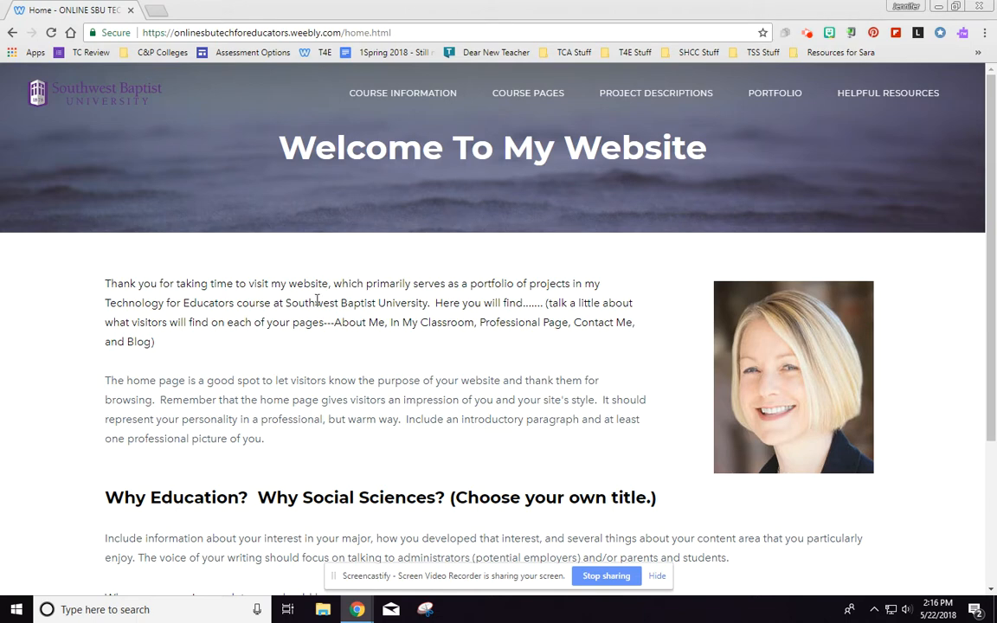
scroll(544, 365, "down", 3)
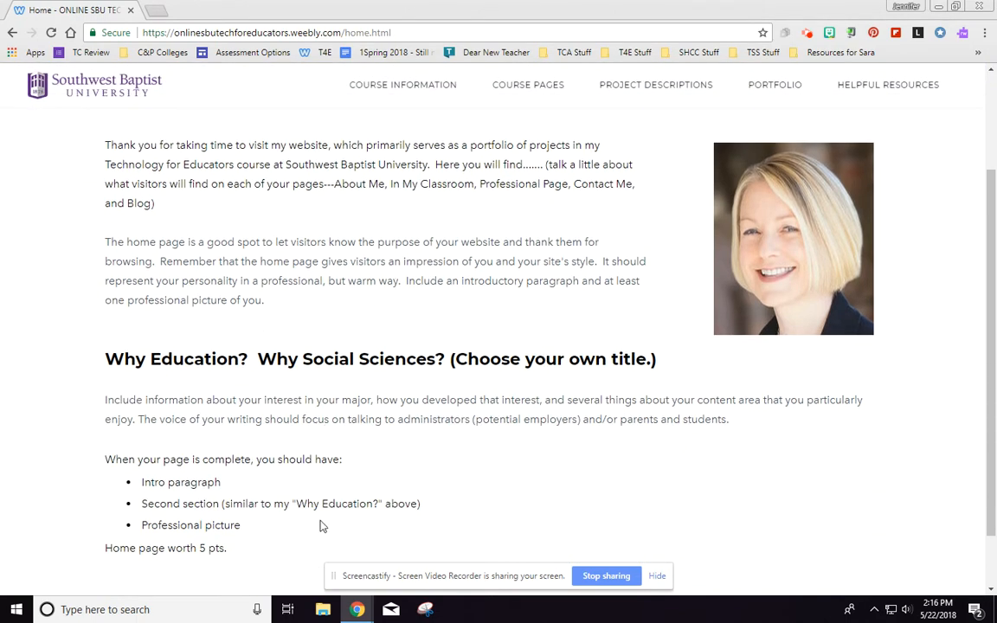
scroll(530, 352, "up", 3)
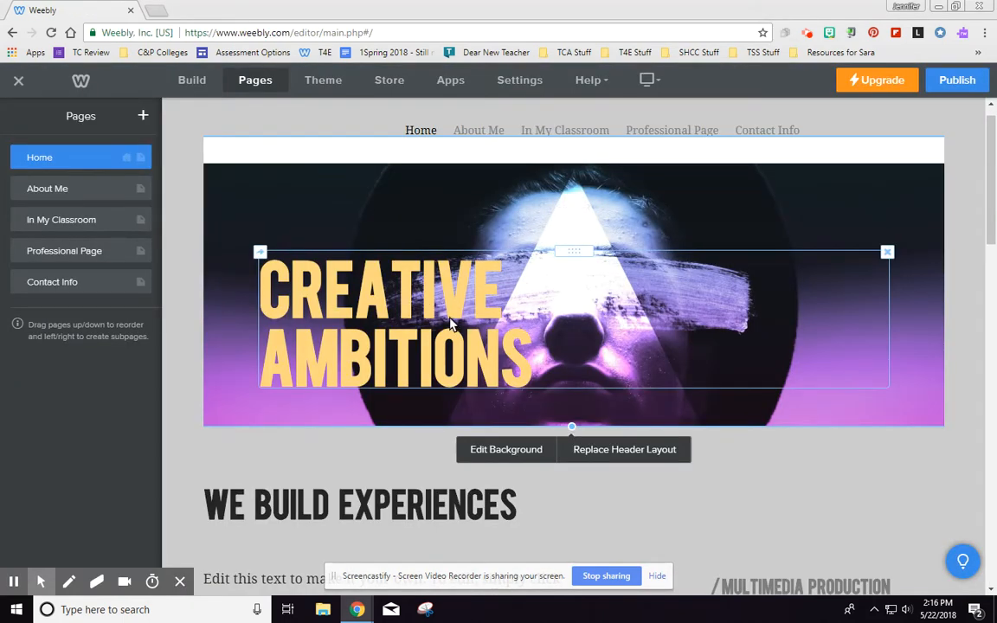
Replace the header title "Creative Ambitions" with "My Online"
double_click(463, 323)
left_click(303, 287)
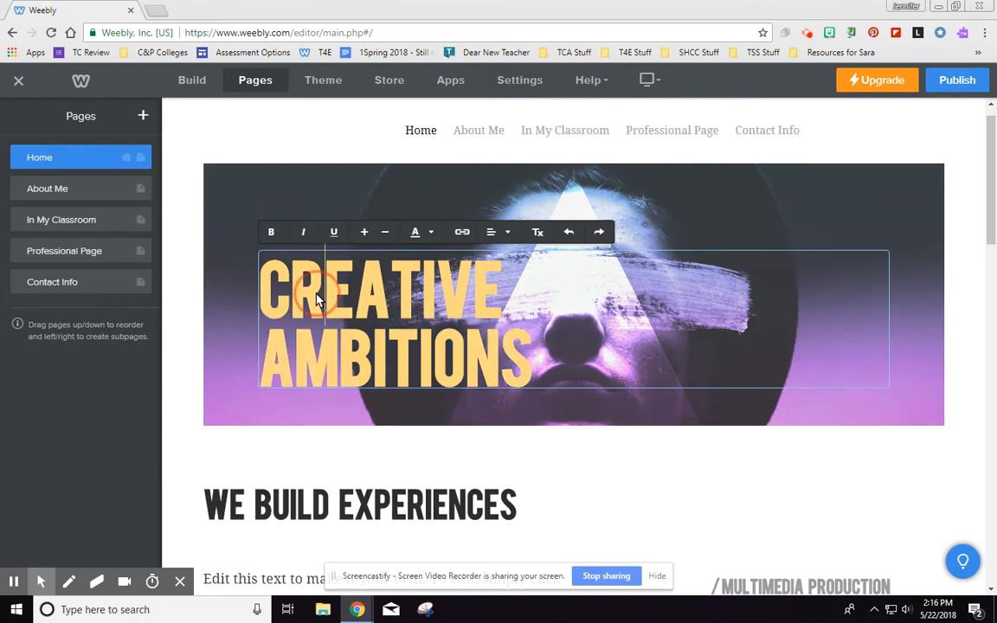
left_click_drag(268, 279, 516, 350)
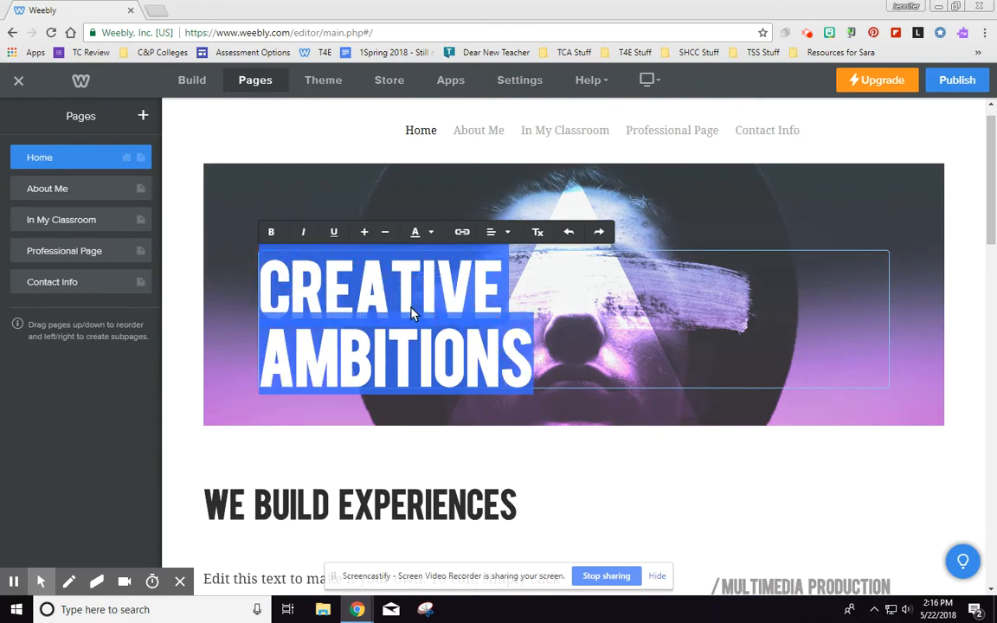
type("WE")
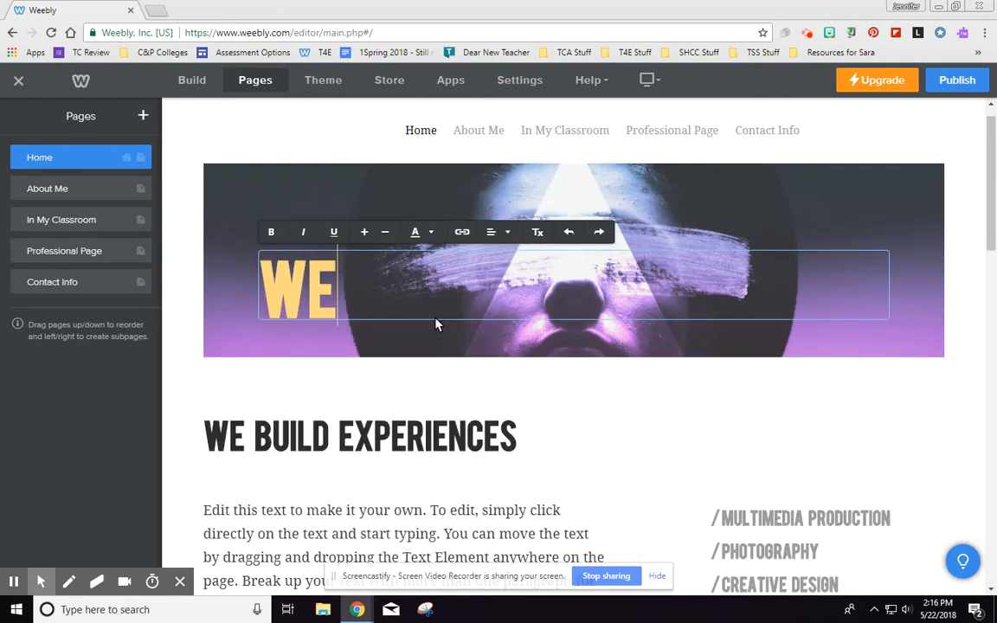
type("L")
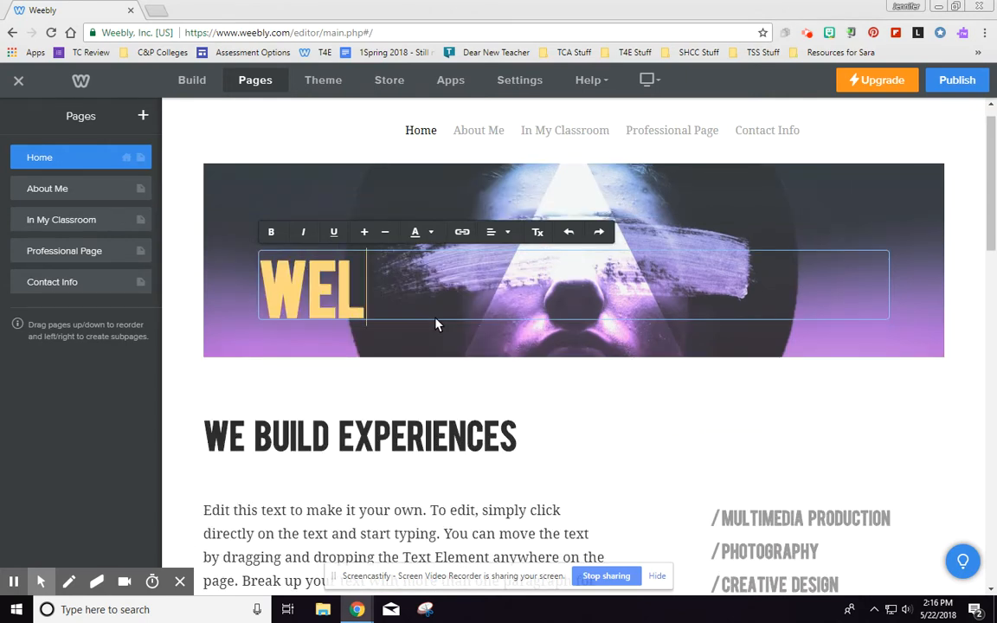
key("BackSpace")
key("BackSpace")
key("BackSpace")
type("MY ONLINE")
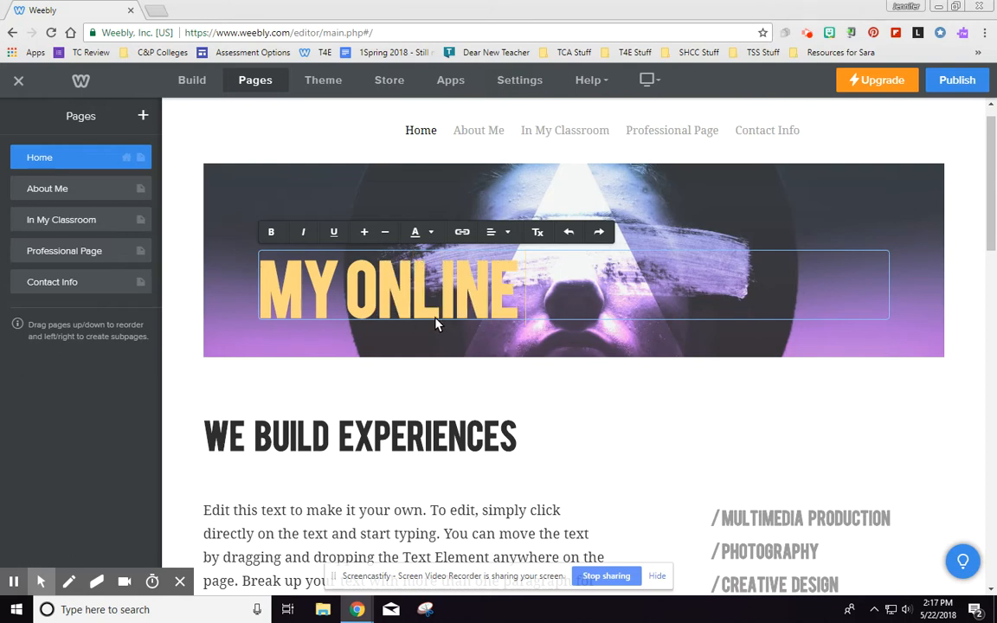
Change the header title's wording to "My Professional Portfolio"
key("BackSpace")
key("BackSpace")
key("BackSpace")
key("BackSpace")
key("BackSpace")
key("BackSpace")
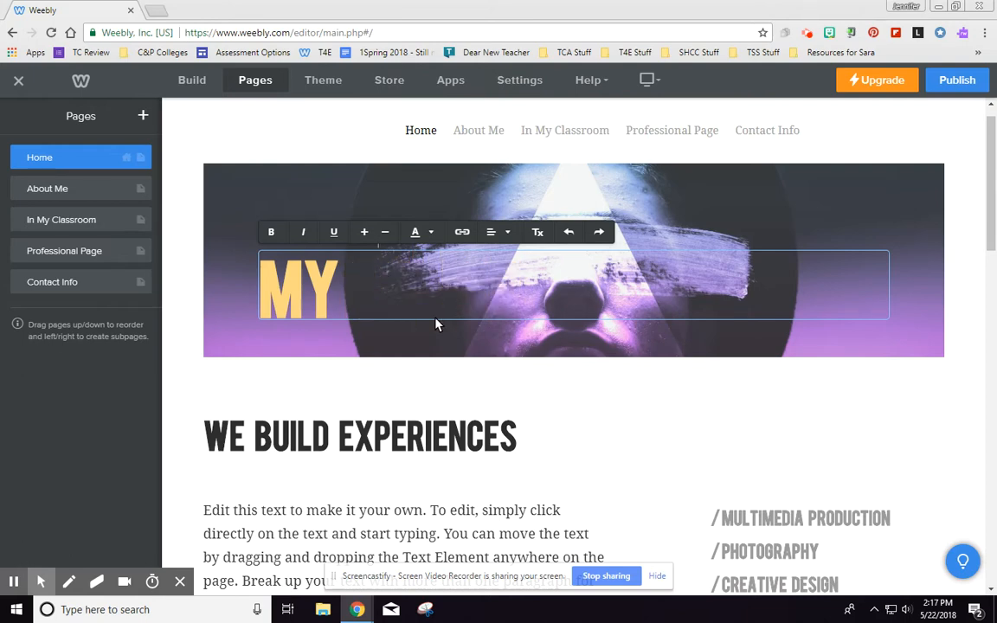
type("PROFESSIONAL")
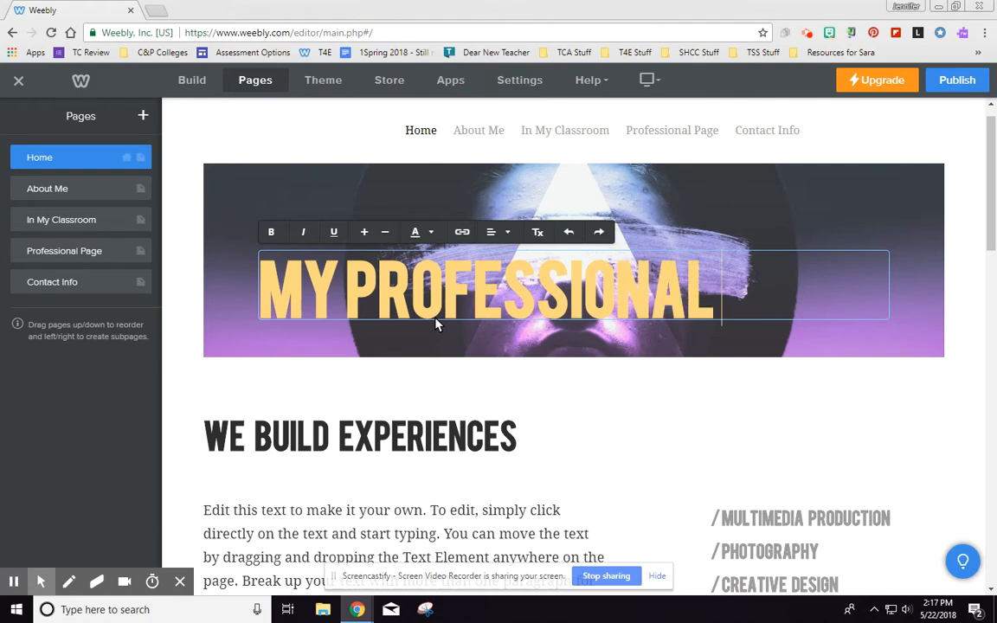
type(" PORTFOL")
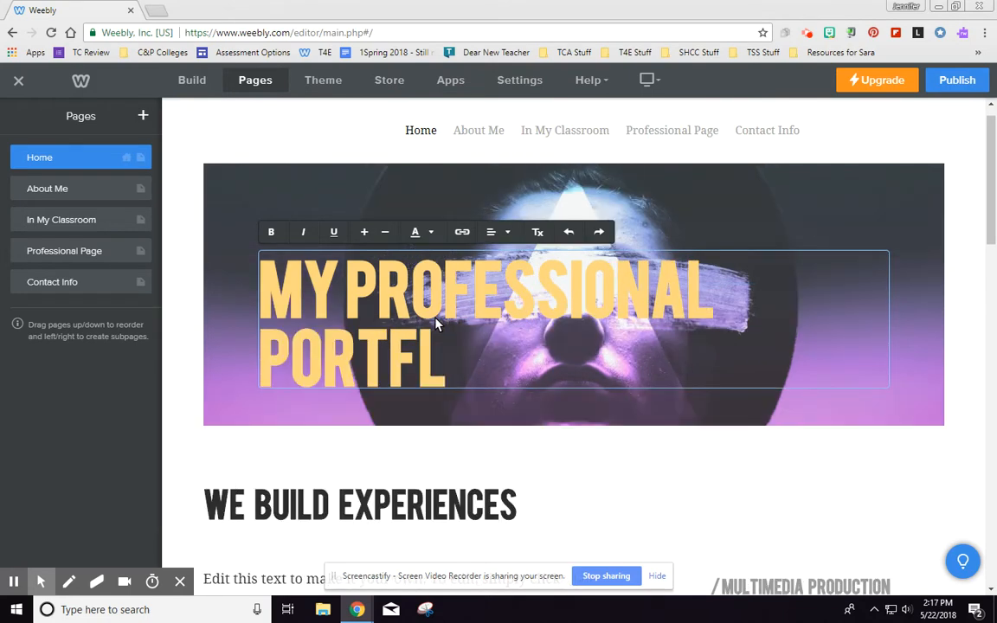
key("BackSpace")
type("OLIO")
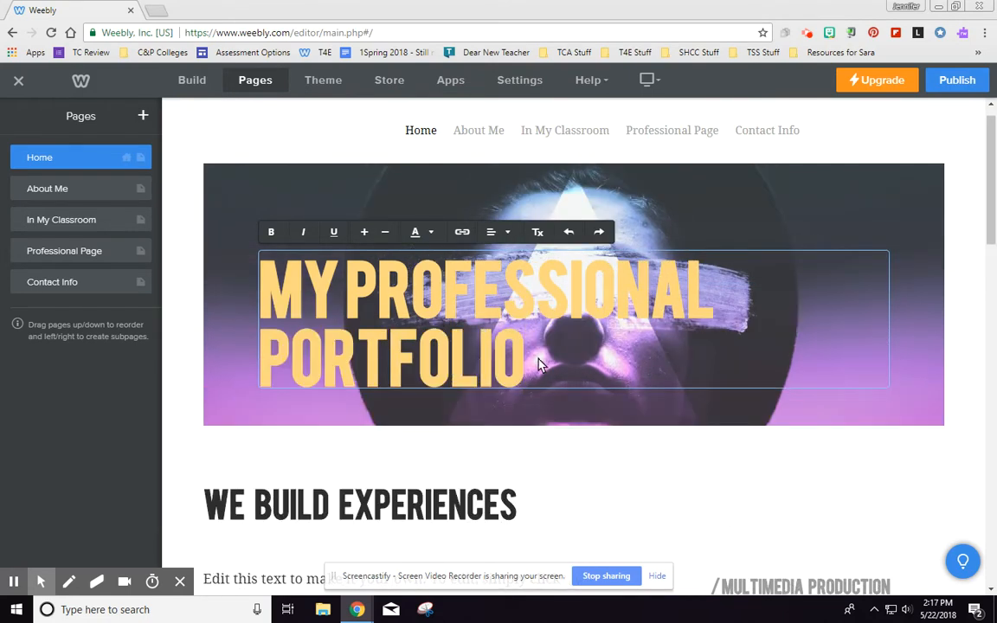
Reduce the text size of the whole header title so it fits on one line
left_click_drag(538, 364, 262, 301)
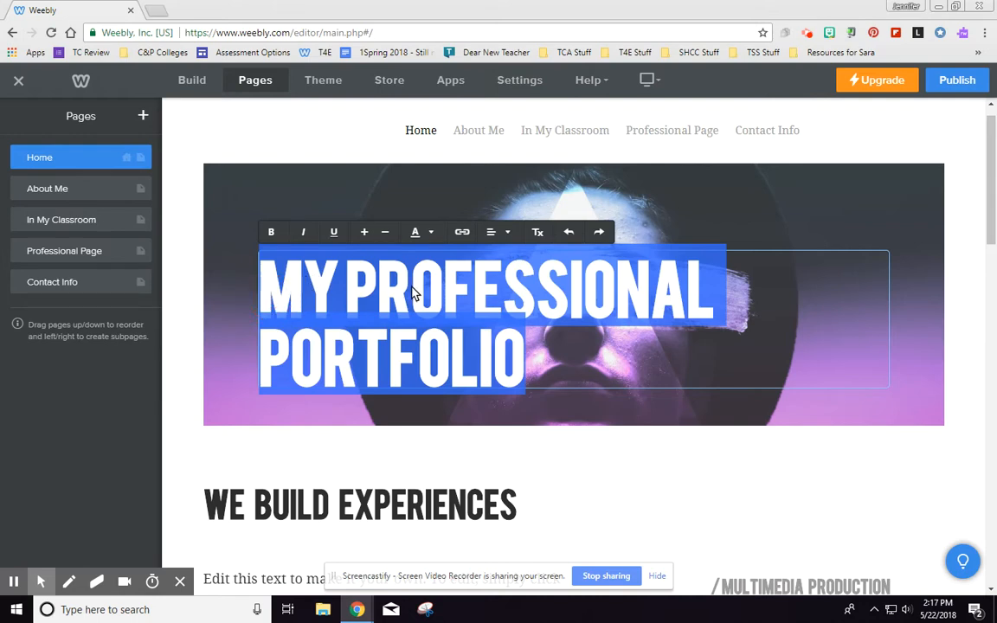
left_click(385, 232)
left_click(385, 232)
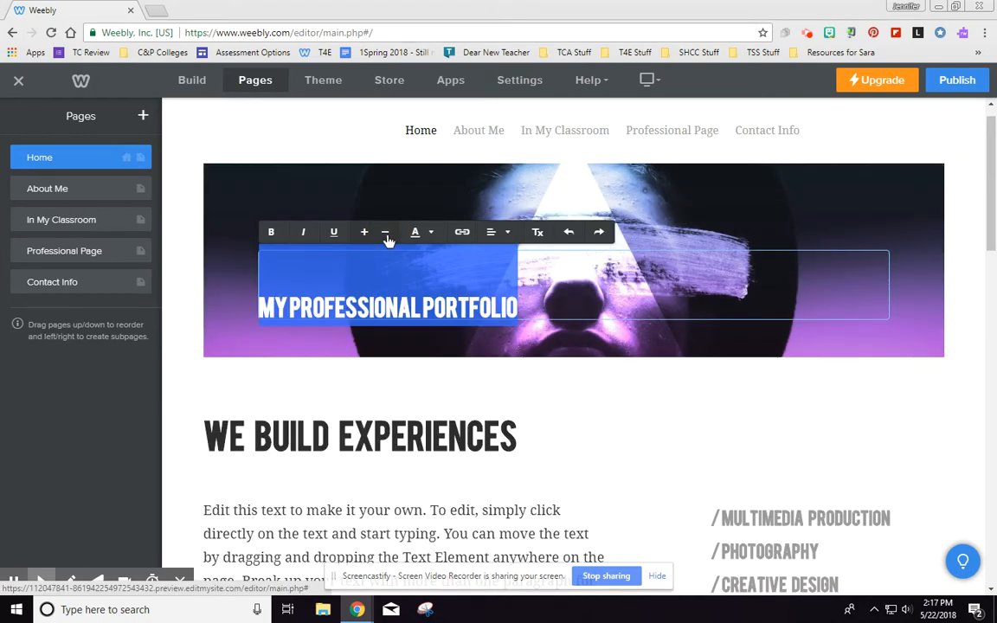
left_click(366, 234)
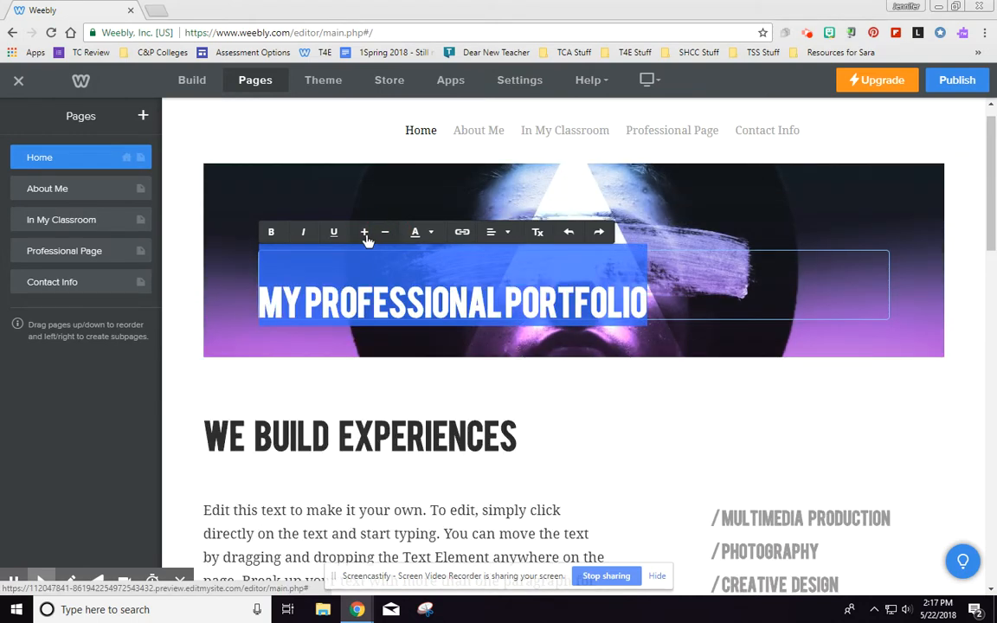
left_click(503, 289)
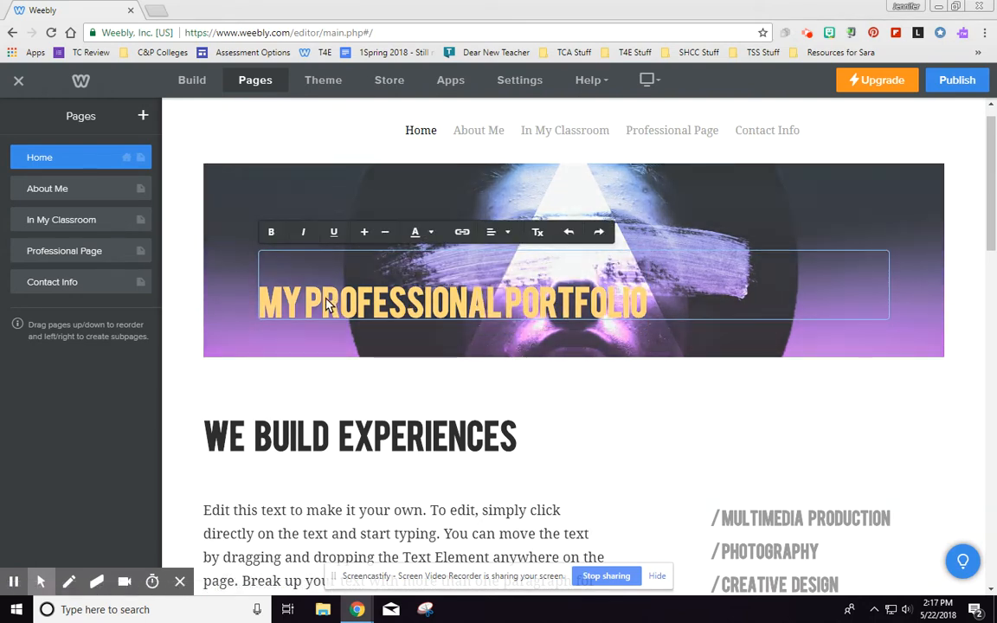
Center the header title within its text box
left_click(493, 232)
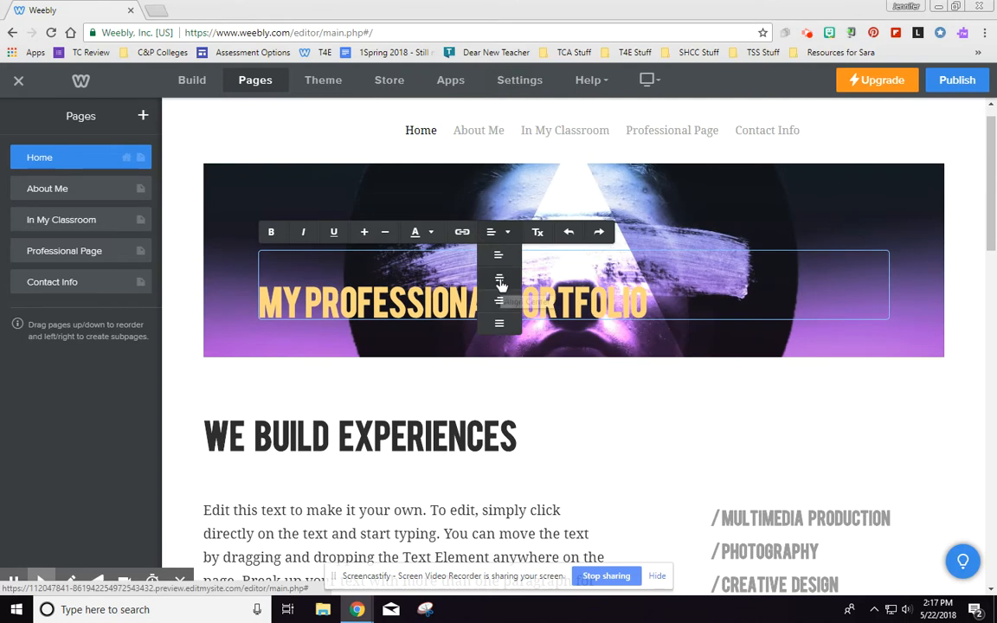
left_click(501, 279)
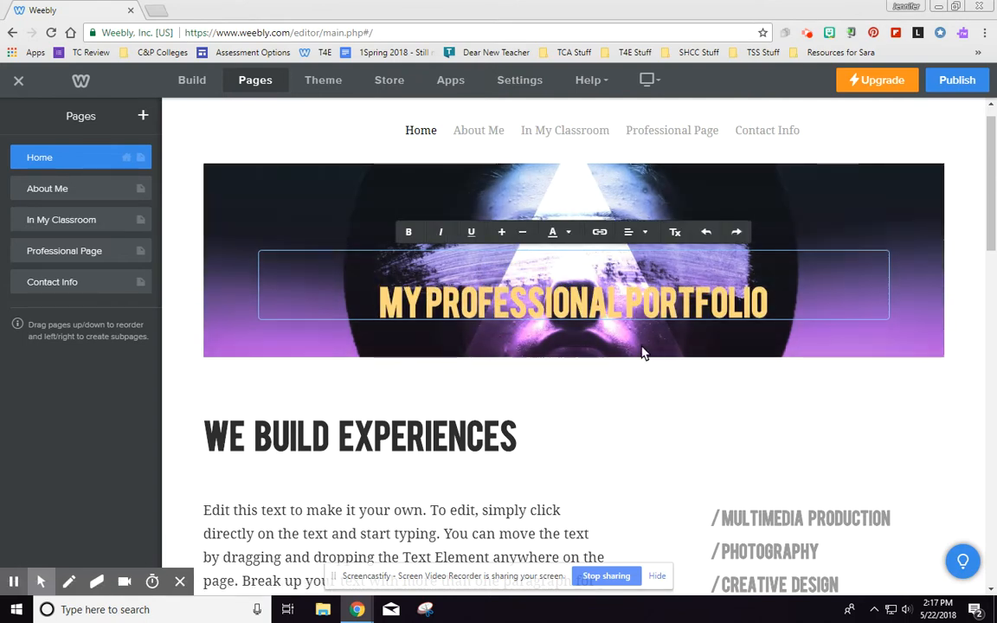
triple_click(554, 307)
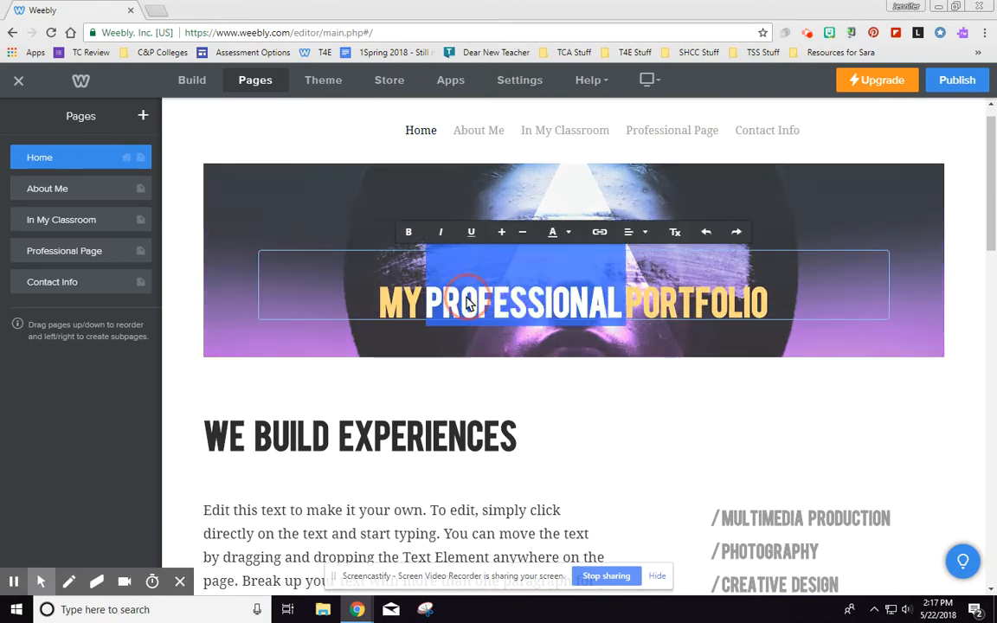
left_click(452, 378)
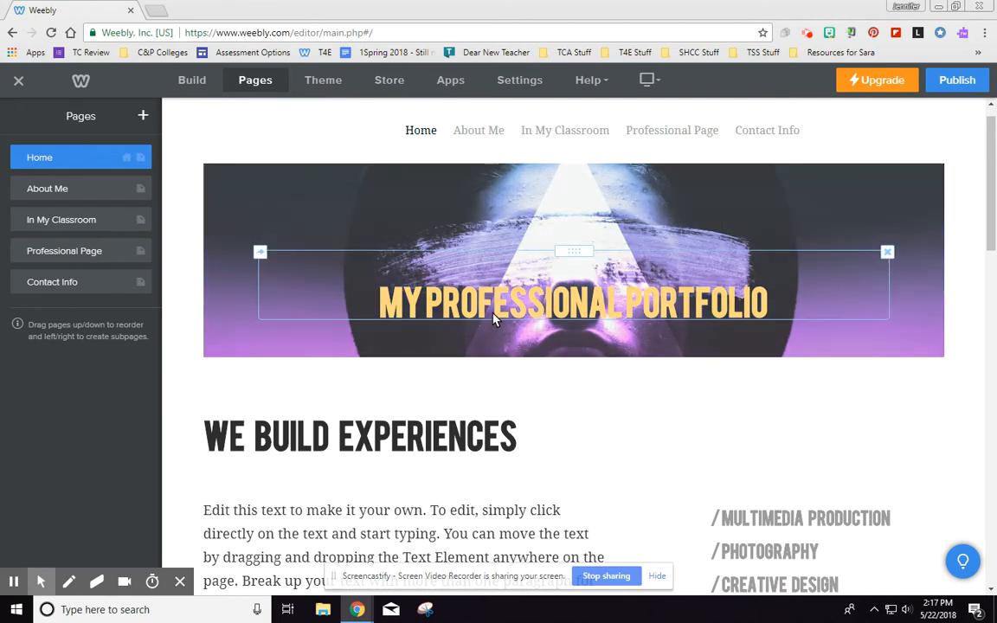
Set the theme's Site Title font to Amaranth and return to the list of design options
left_click(443, 282)
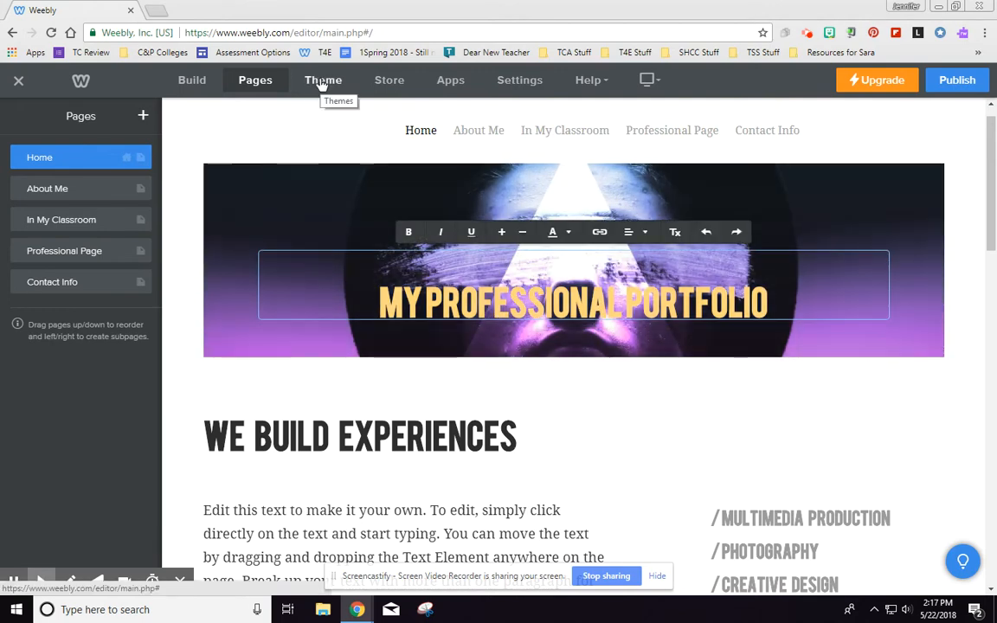
left_click(321, 80)
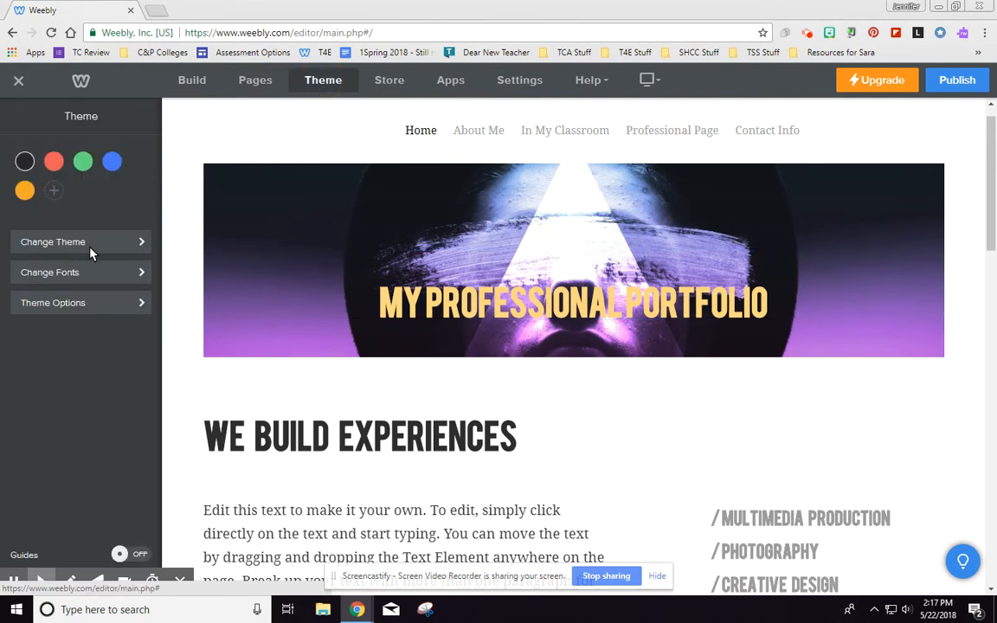
left_click(69, 276)
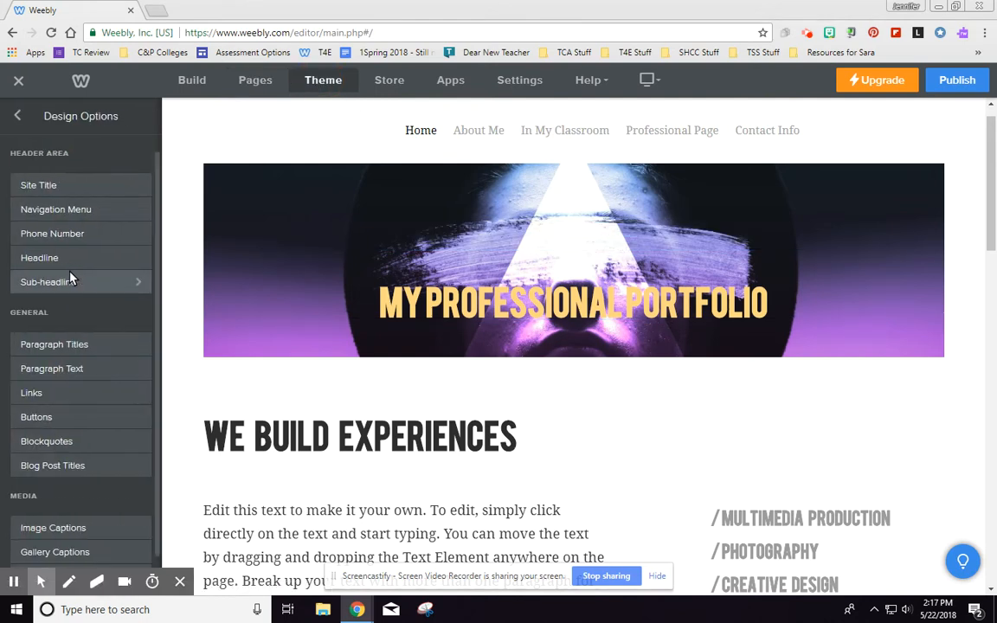
left_click(70, 187)
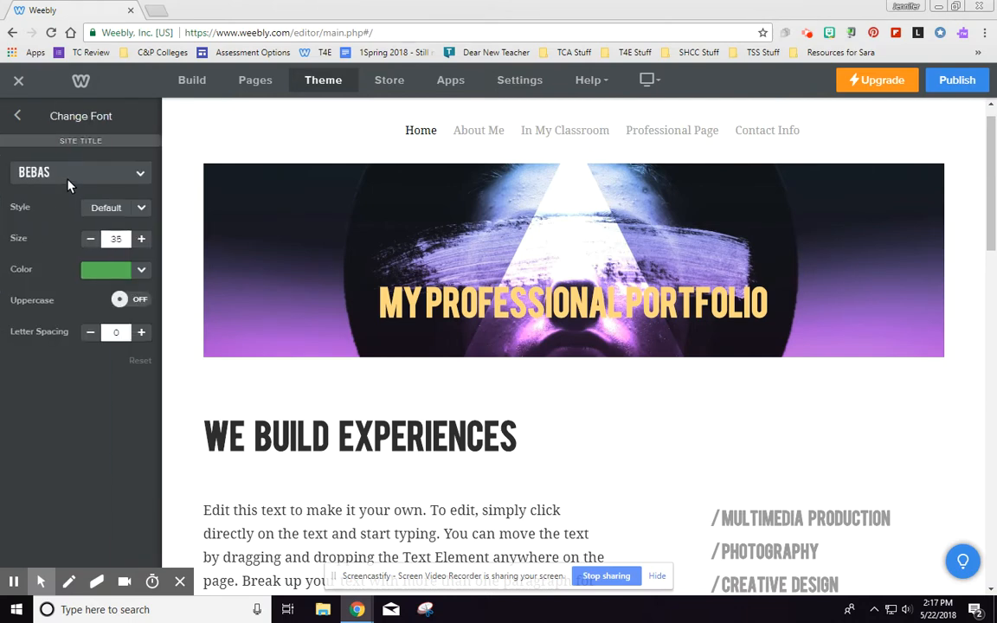
left_click(57, 177)
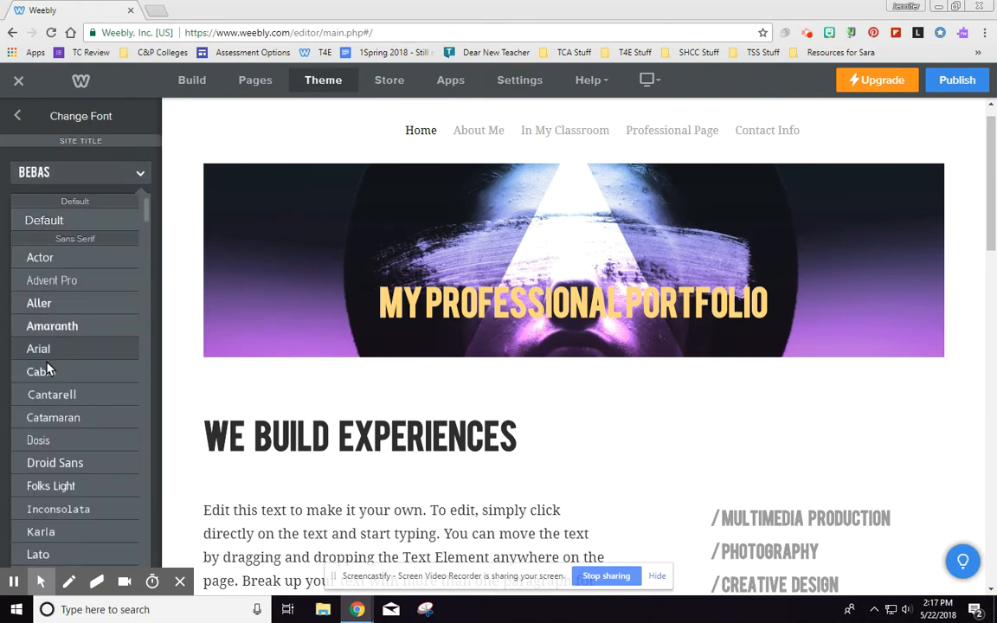
left_click(50, 327)
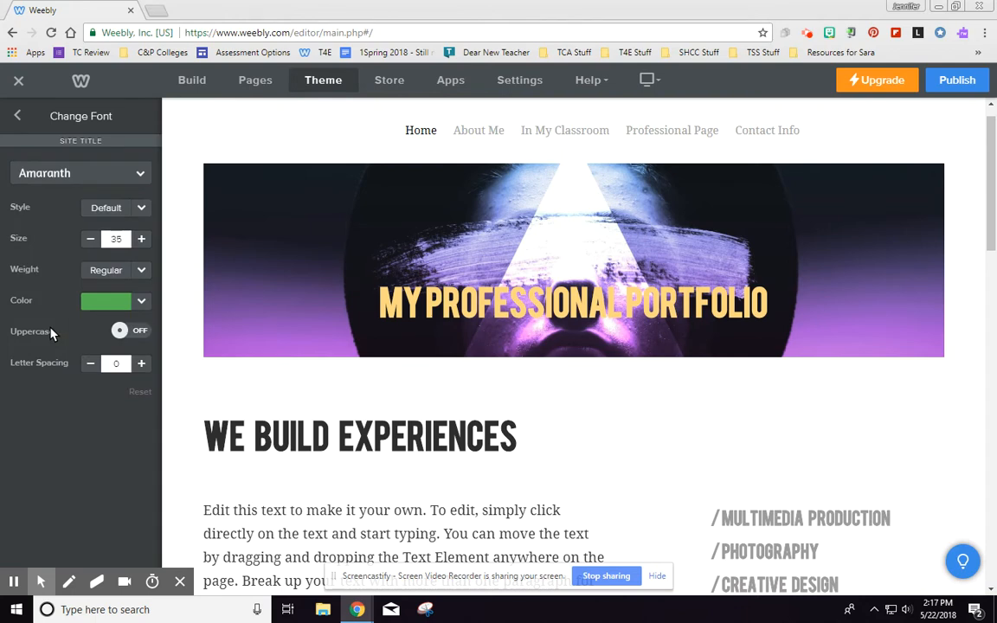
left_click(534, 308)
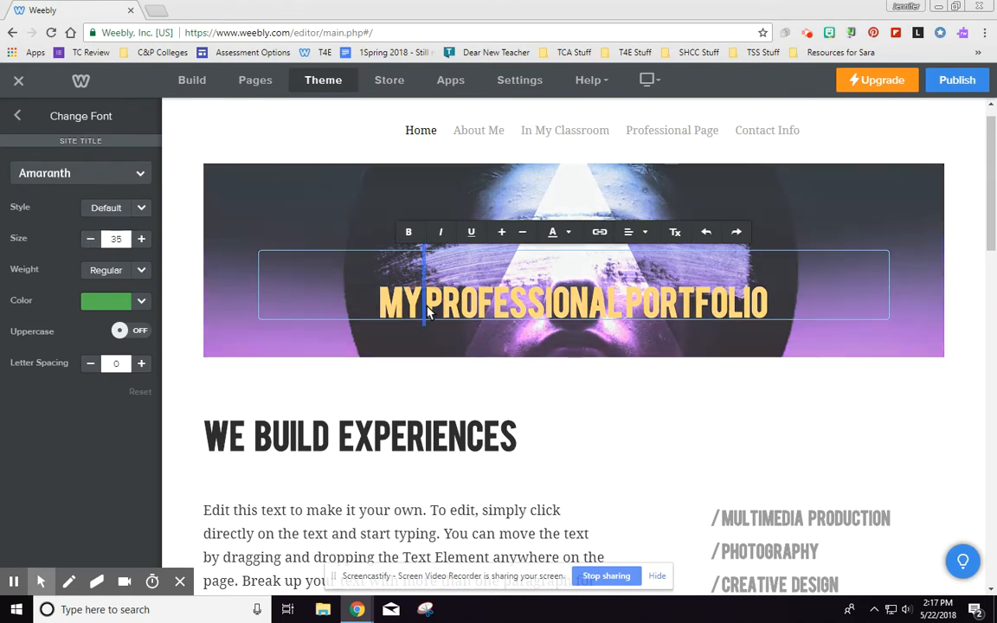
left_click(67, 170)
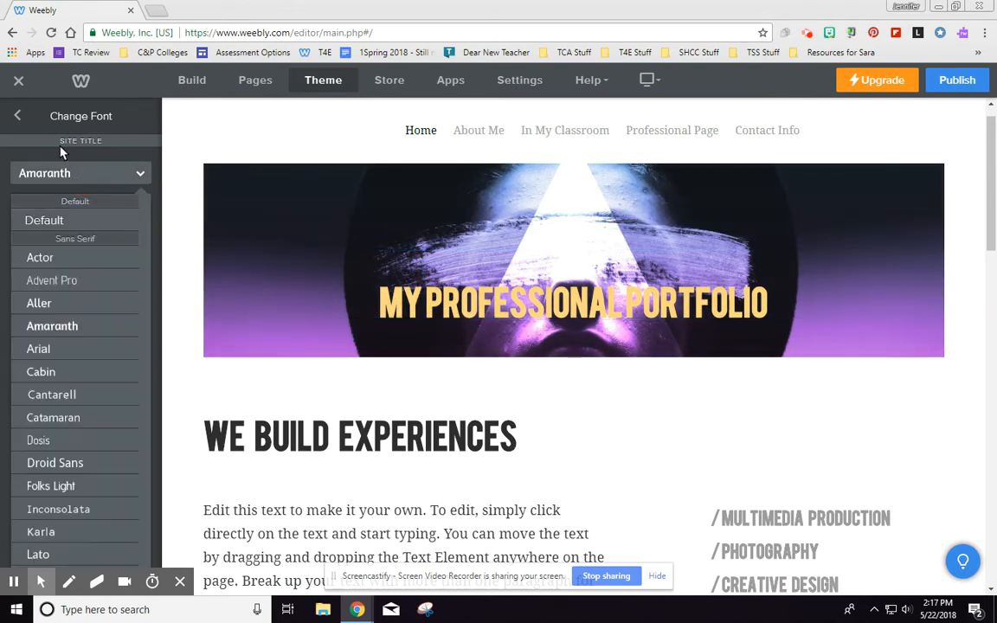
left_click(19, 117)
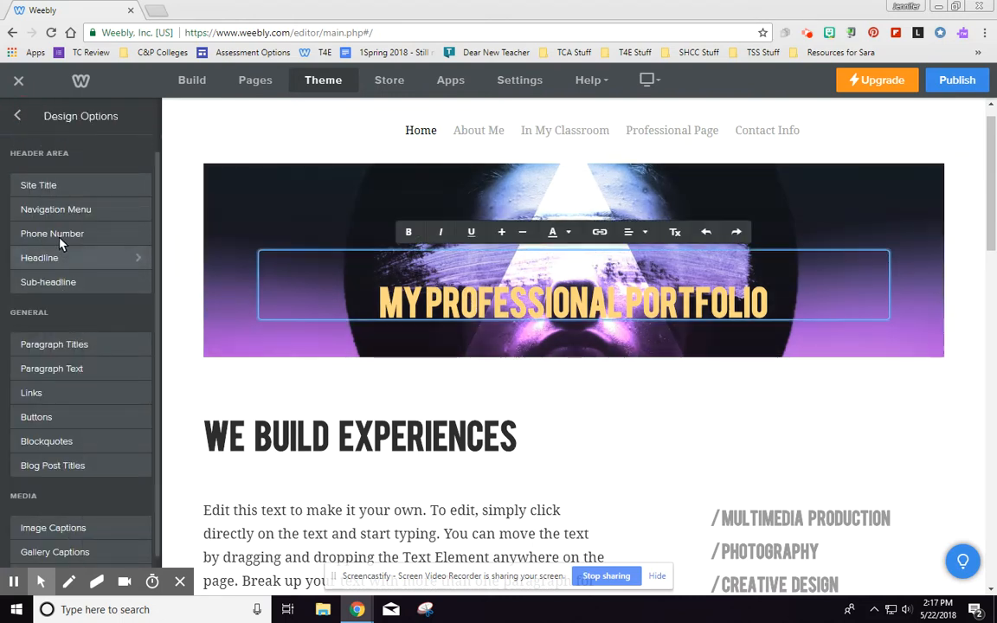
Set the theme's Headline font to Amaranth and return to the list of design options
left_click(56, 258)
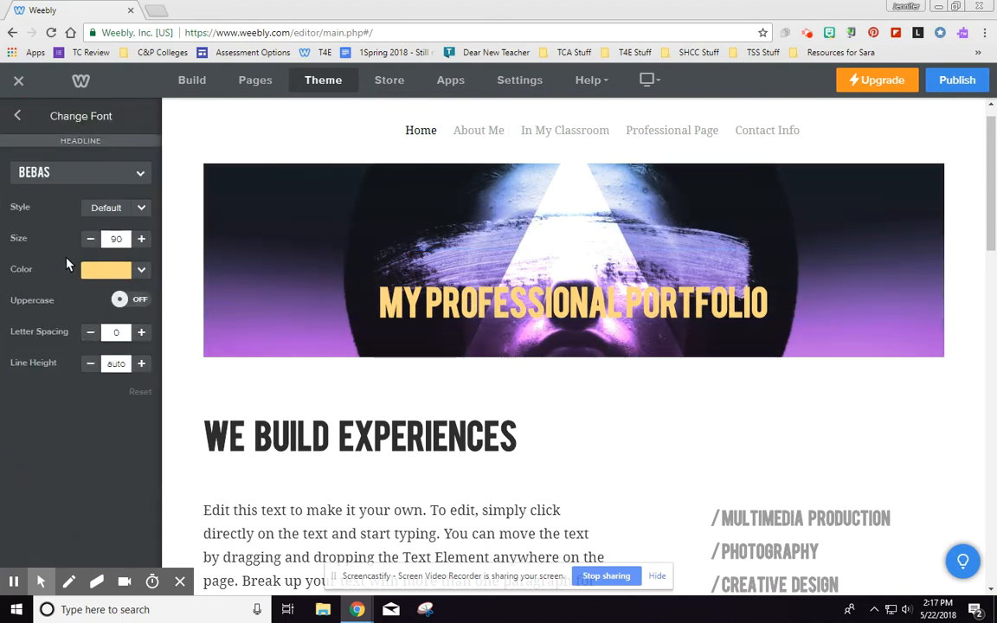
left_click(45, 172)
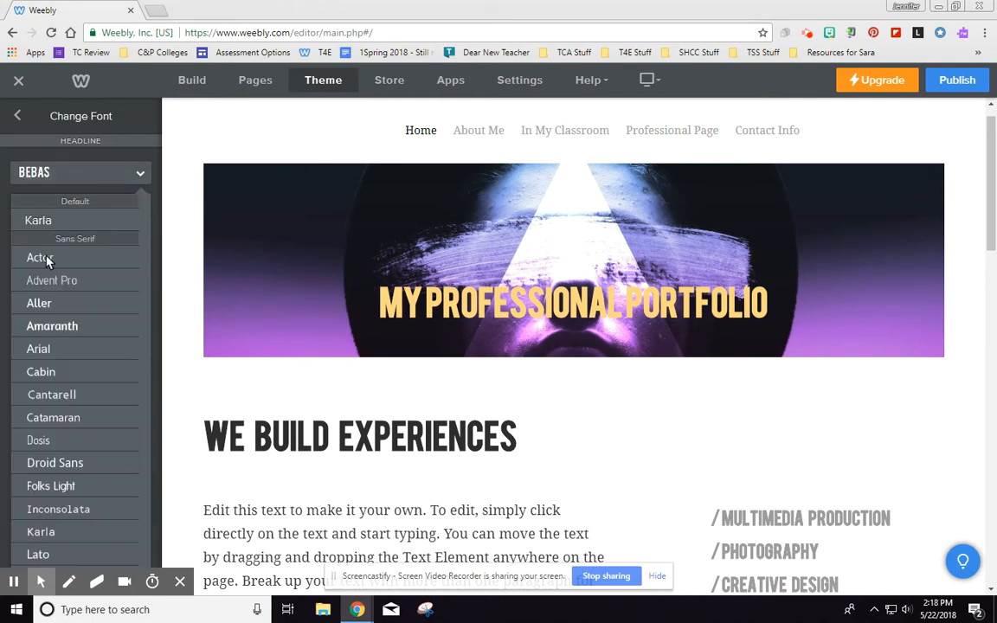
left_click(45, 330)
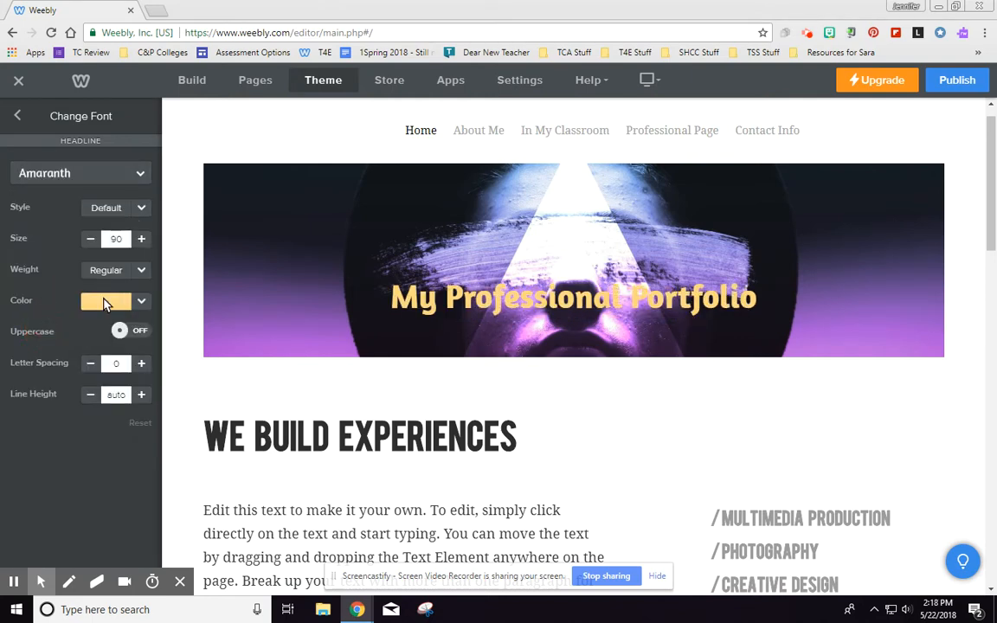
left_click(20, 117)
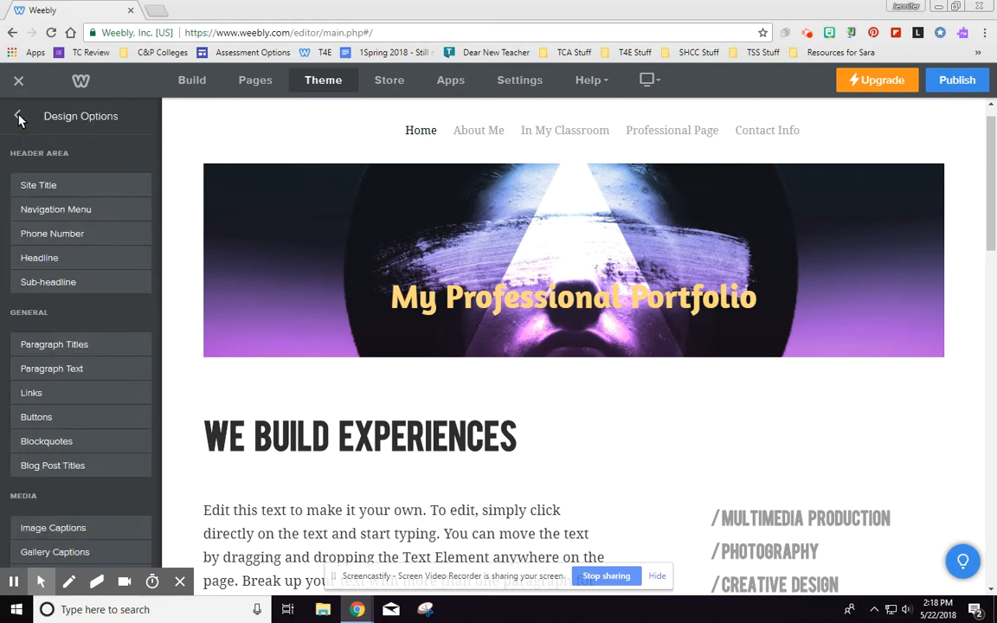
Return to page building and open the background image picker for the header
left_click(17, 119)
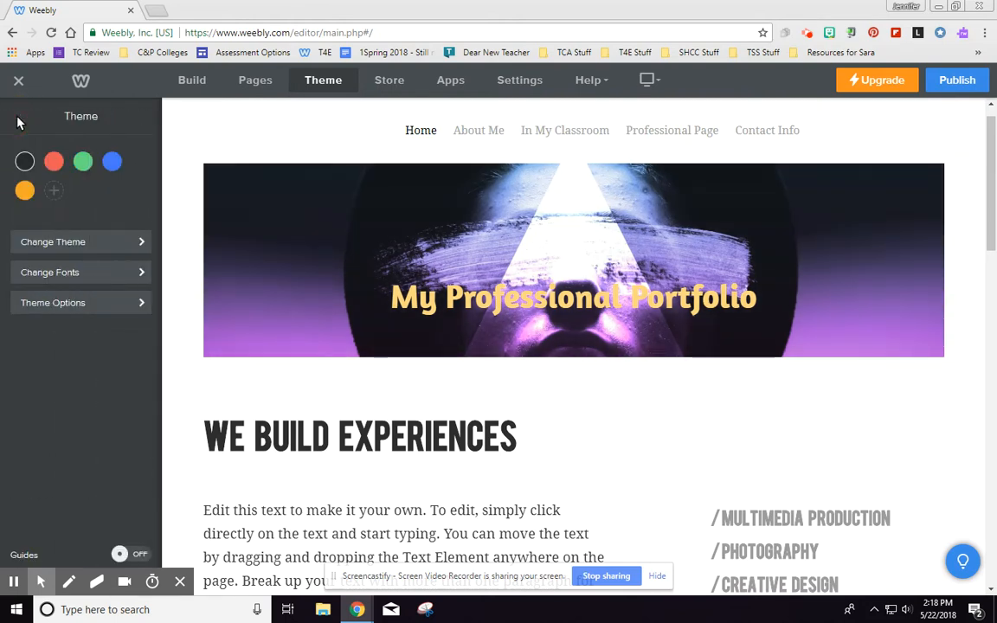
left_click(251, 84)
left_click(192, 81)
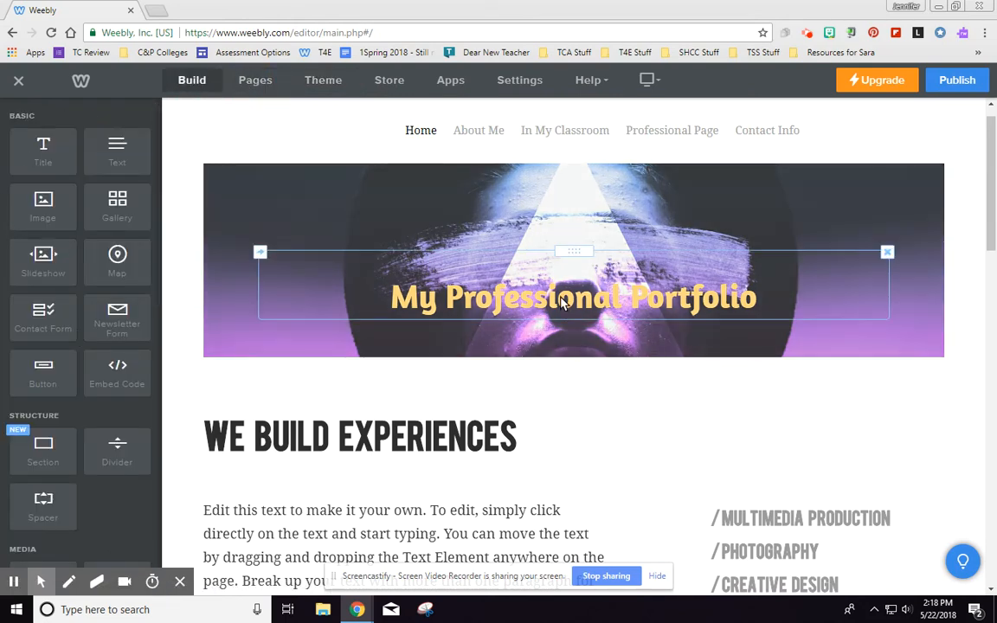
left_click(558, 349)
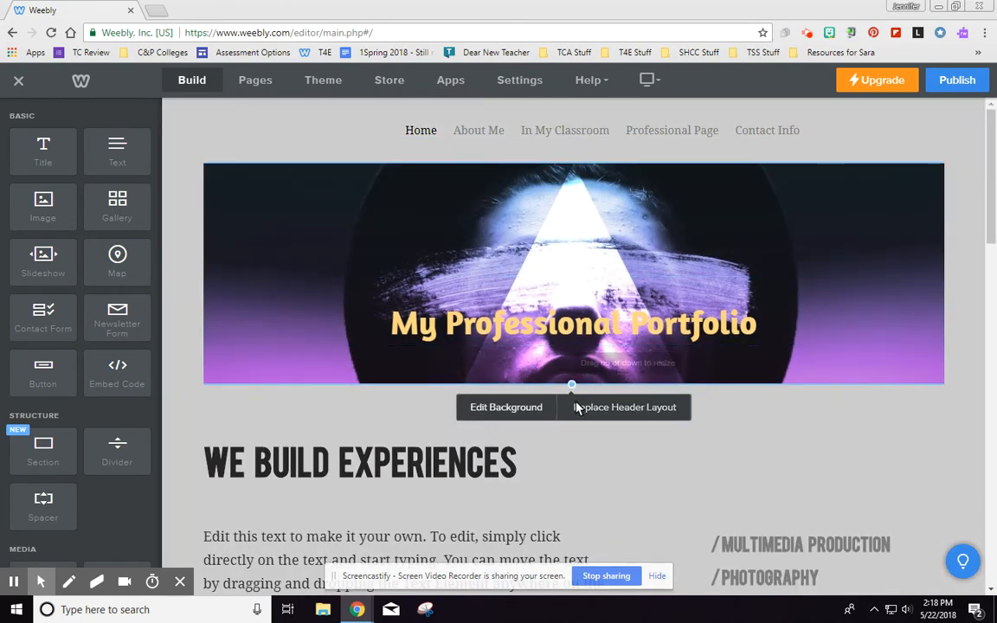
left_click(511, 408)
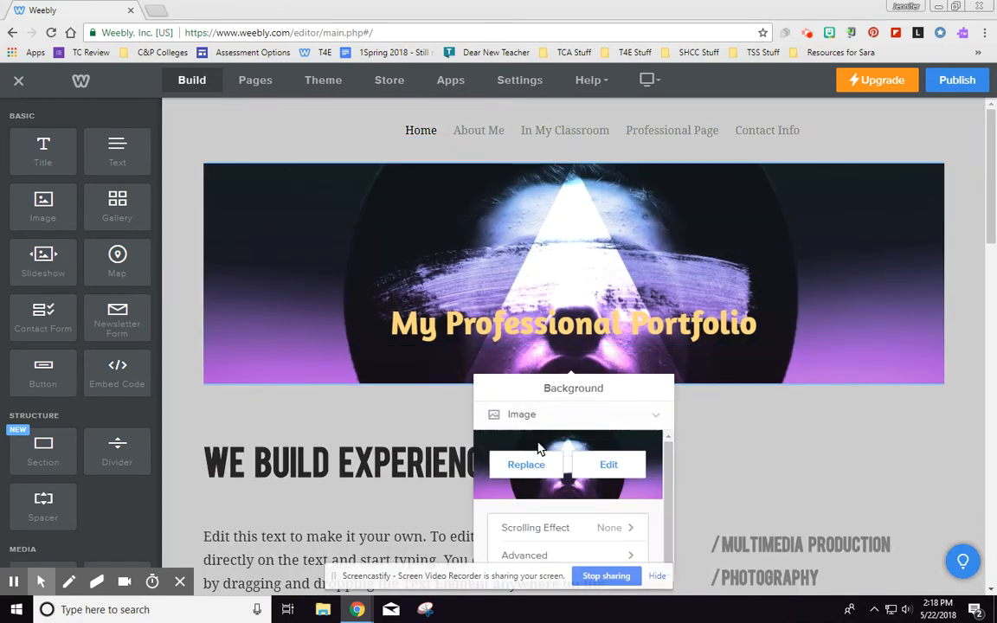
left_click(512, 457)
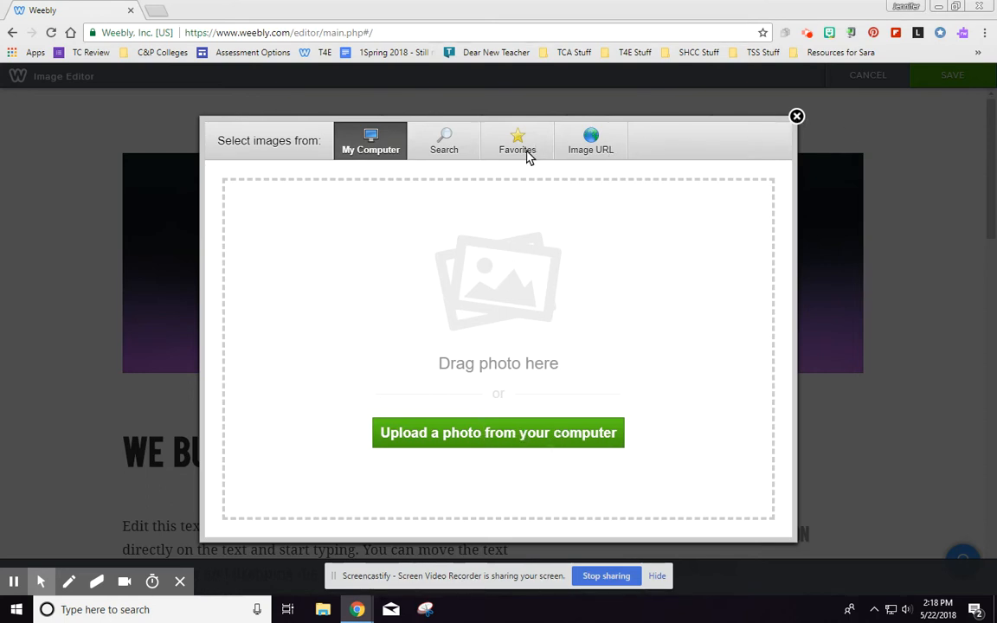
left_click(797, 117)
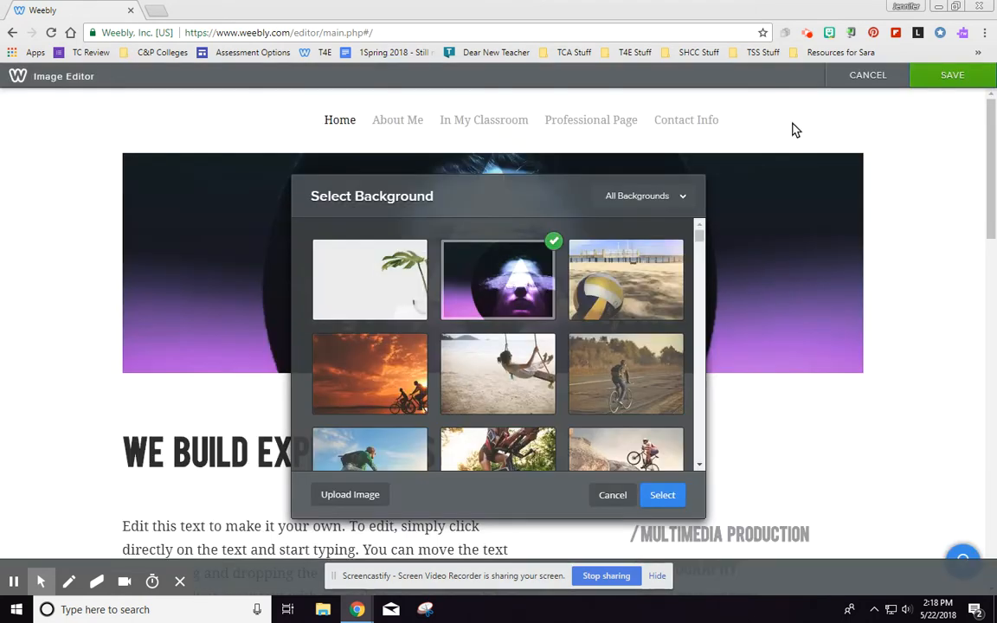
Replace the header background with the water droplets picture from the Close-Ups category and save it
left_click(637, 197)
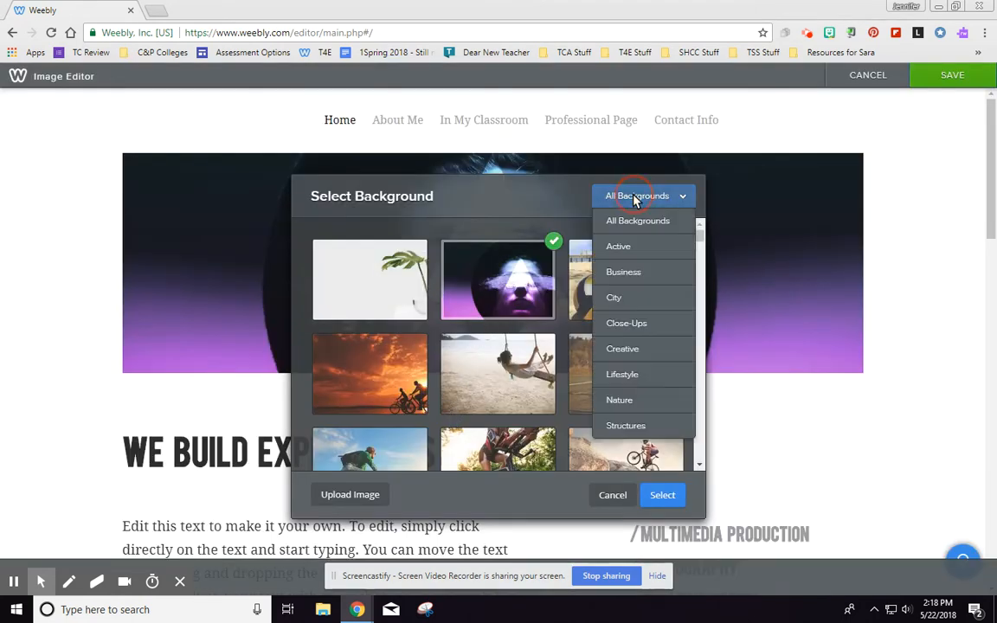
left_click(623, 328)
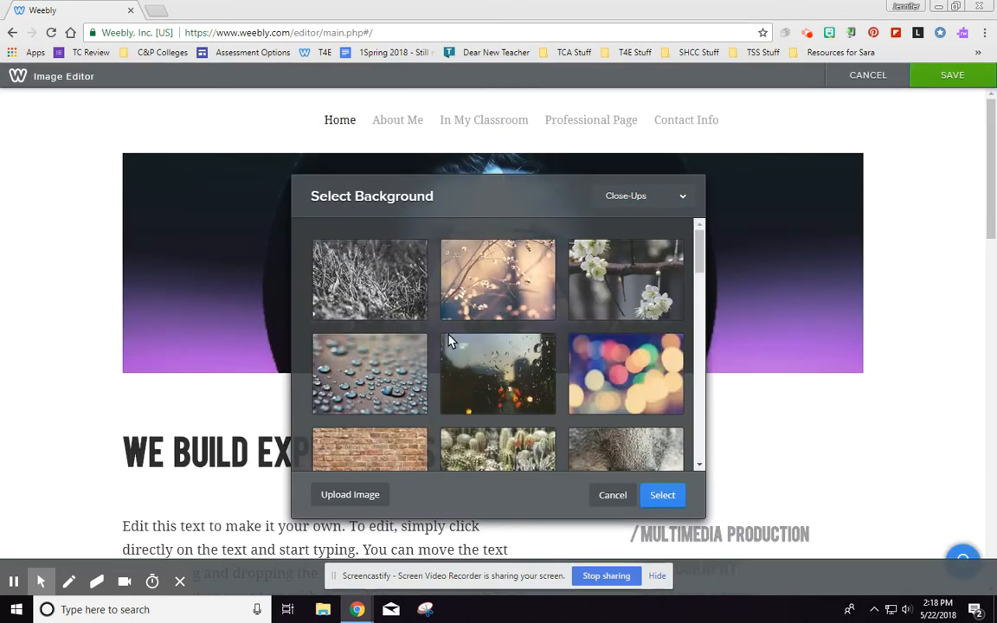
left_click(377, 380)
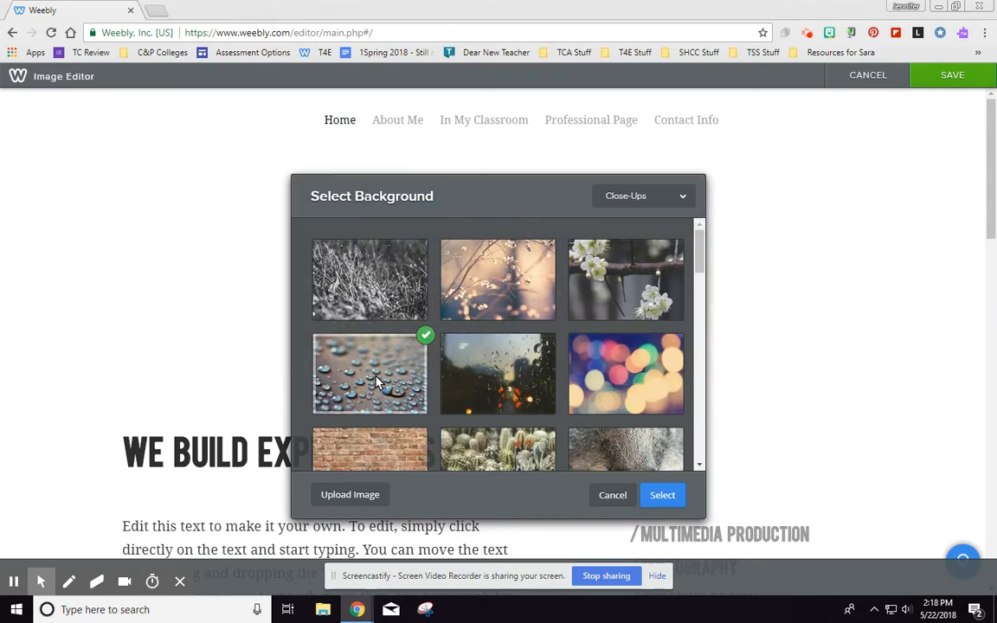
left_click(656, 494)
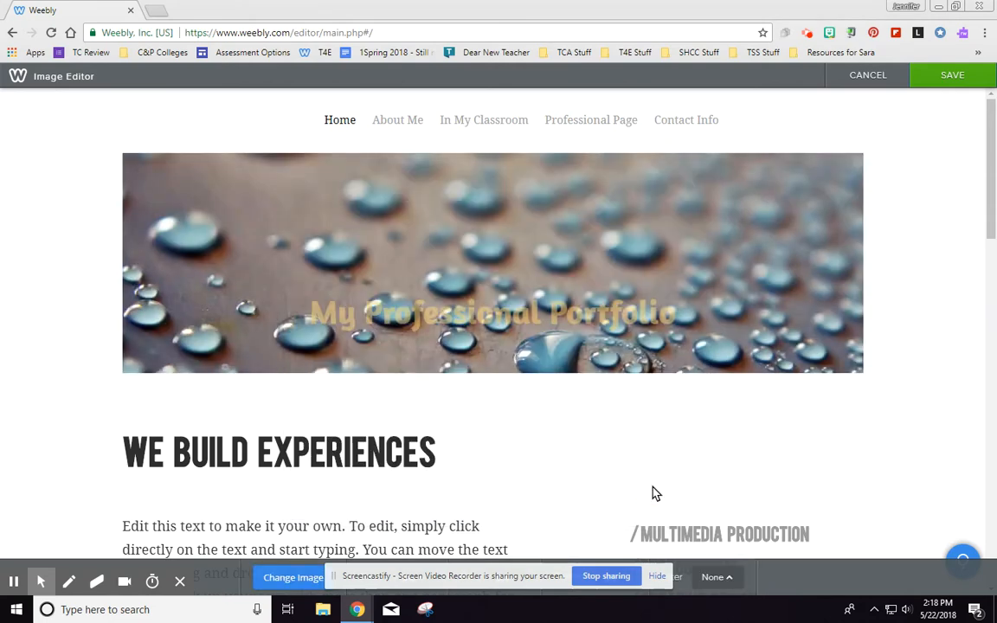
left_click(951, 78)
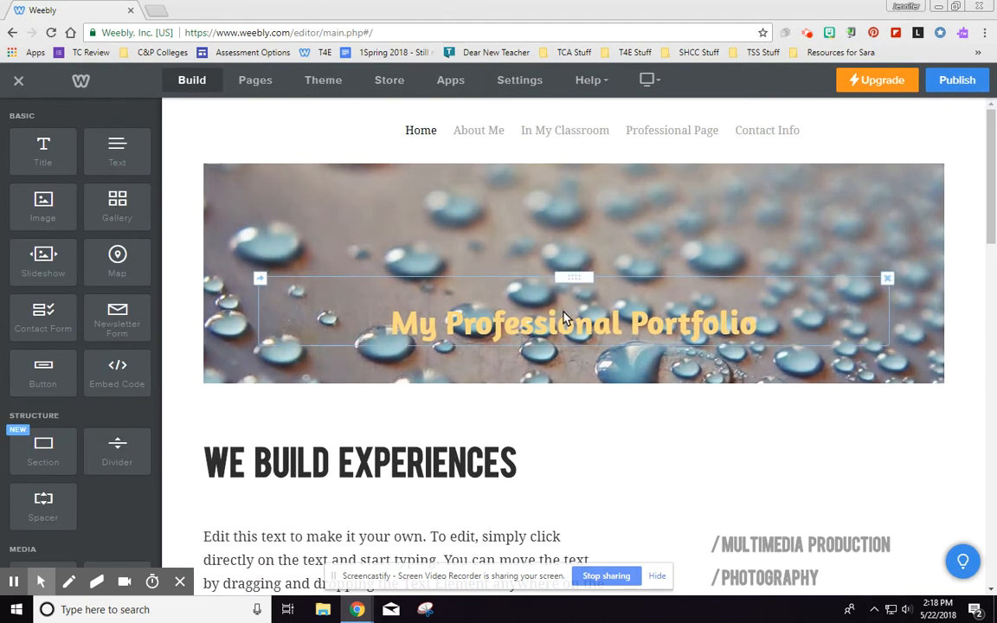
Change the text color of the whole header title to light gray #d5d5d5
left_click(563, 332)
double_click(562, 332)
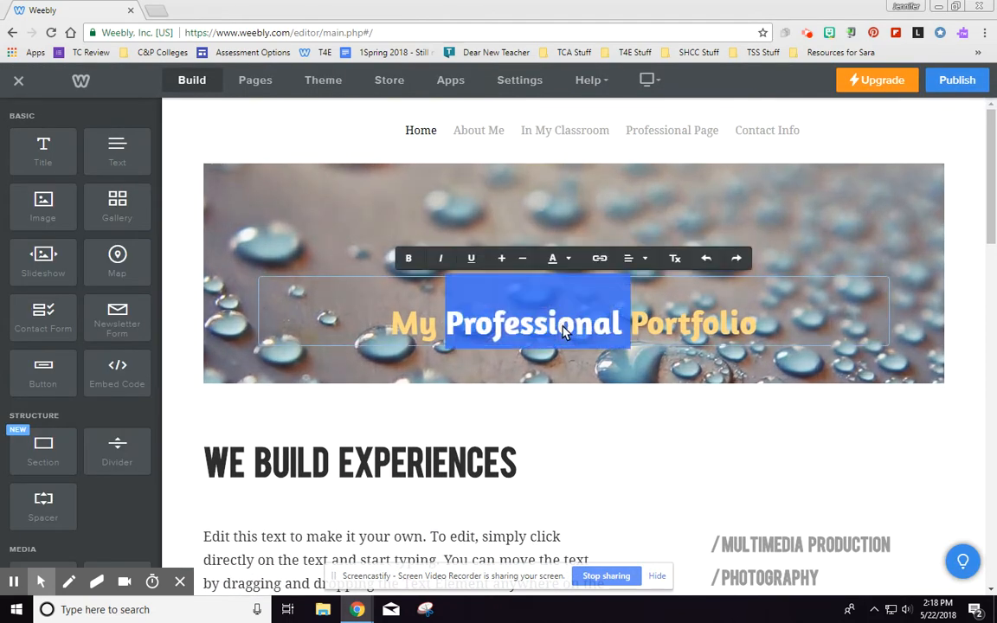
left_click(400, 330)
left_click_drag(400, 330, 757, 327)
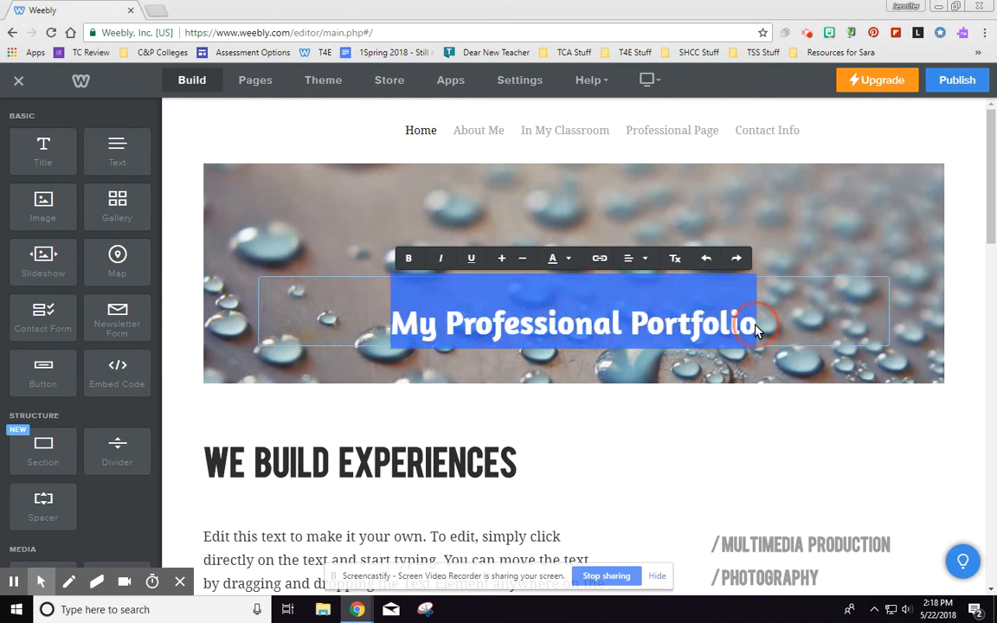
left_click(561, 260)
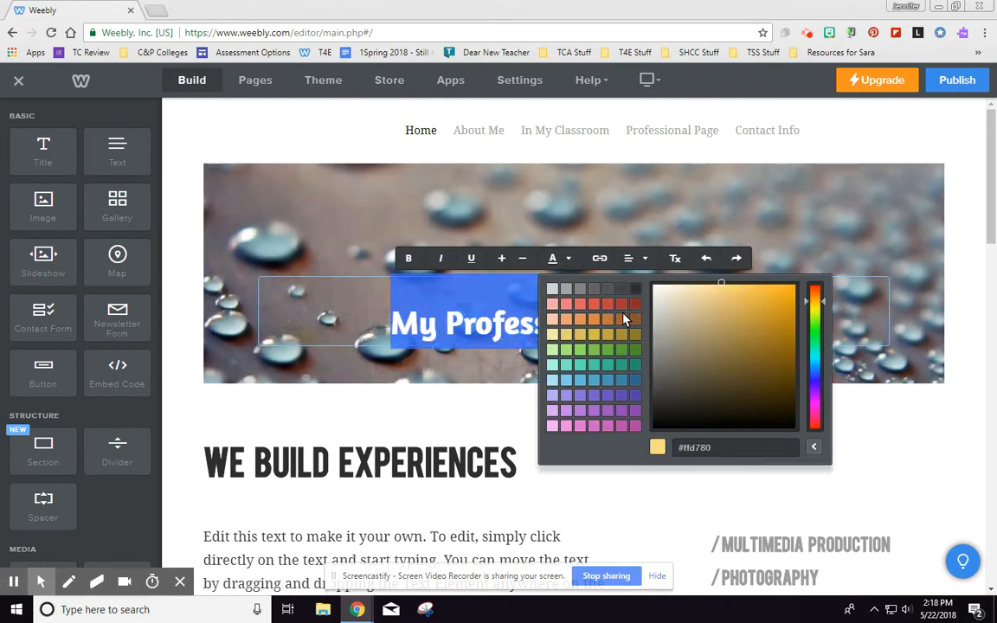
left_click(555, 291)
left_click(545, 413)
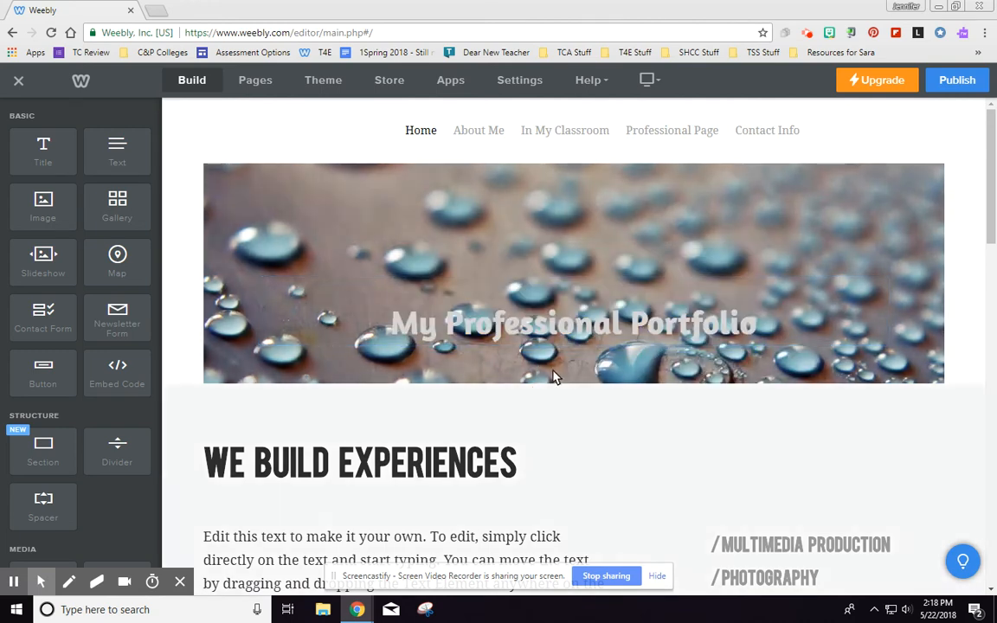
Set the text color of the whole header title to the near-white custom color #fefcfc
triple_click(580, 326)
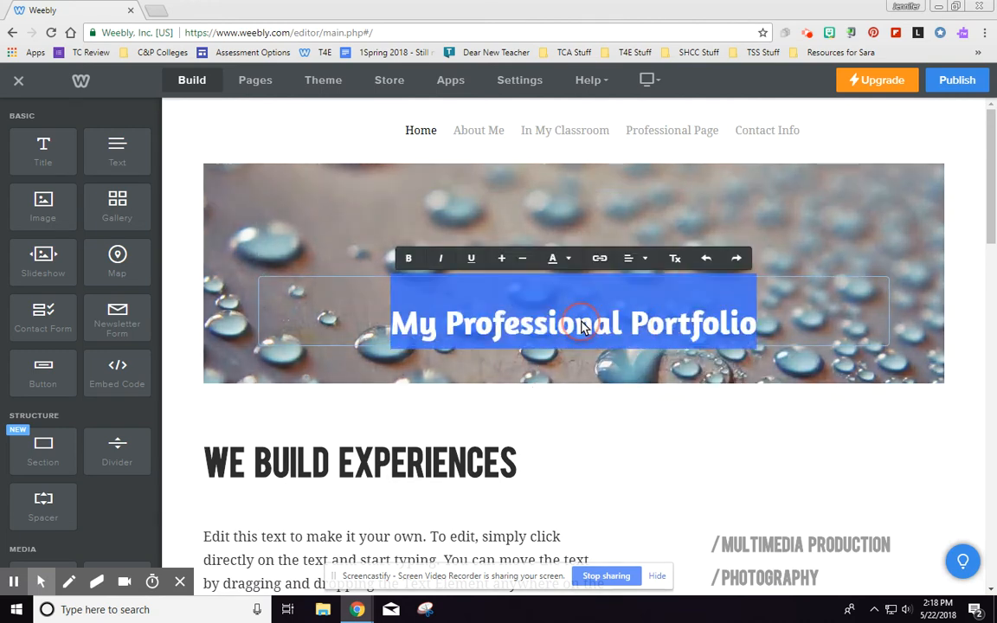
left_click(559, 259)
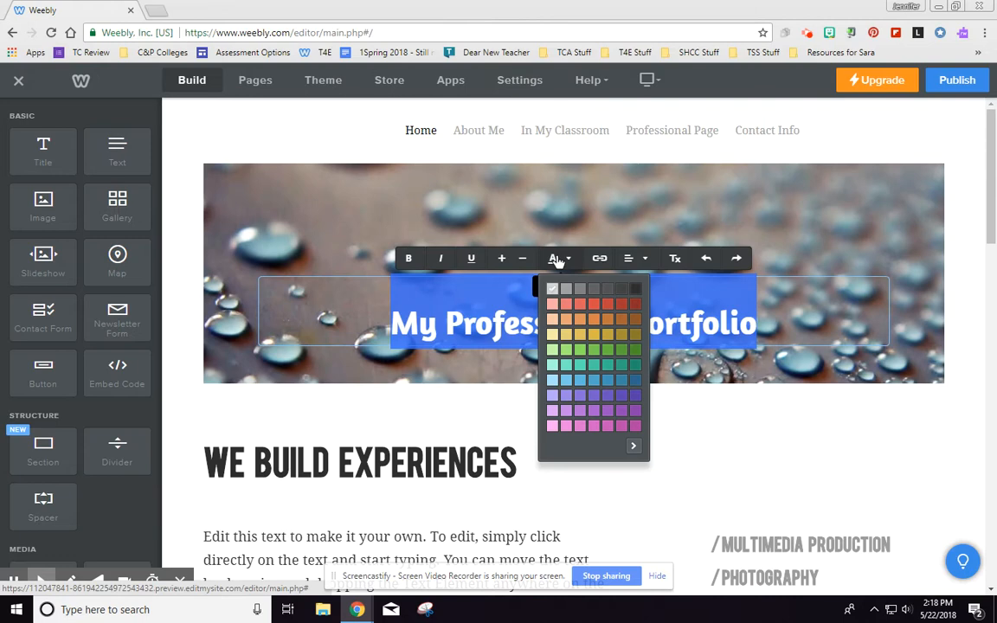
left_click(633, 445)
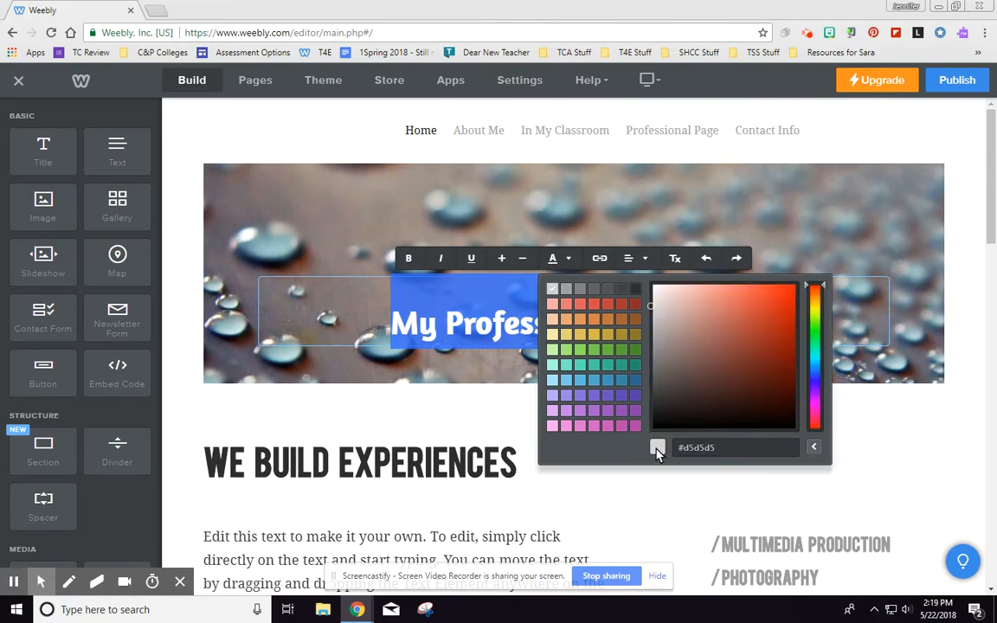
left_click(652, 287)
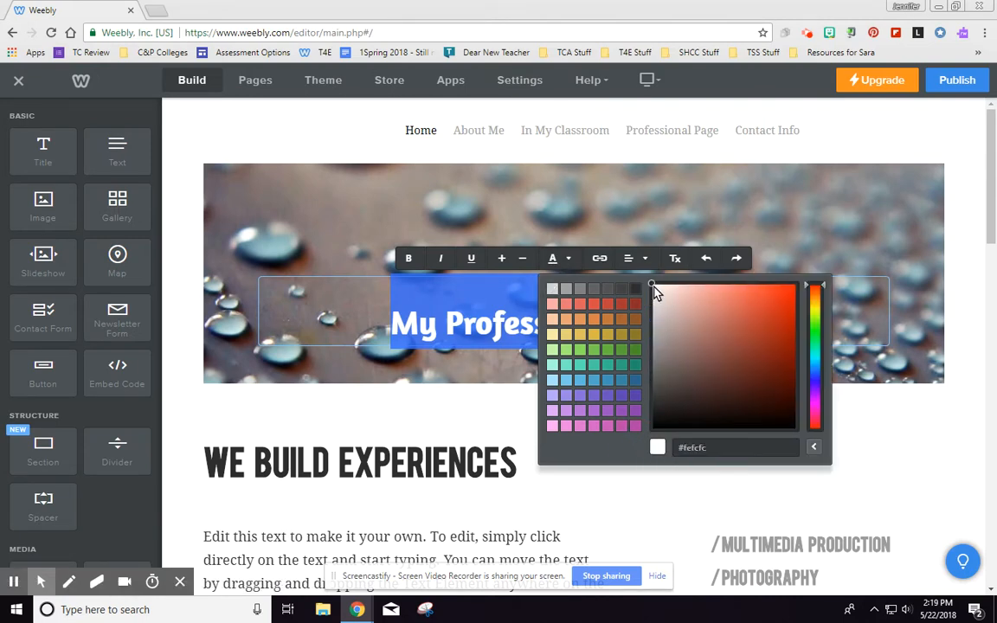
left_click(814, 446)
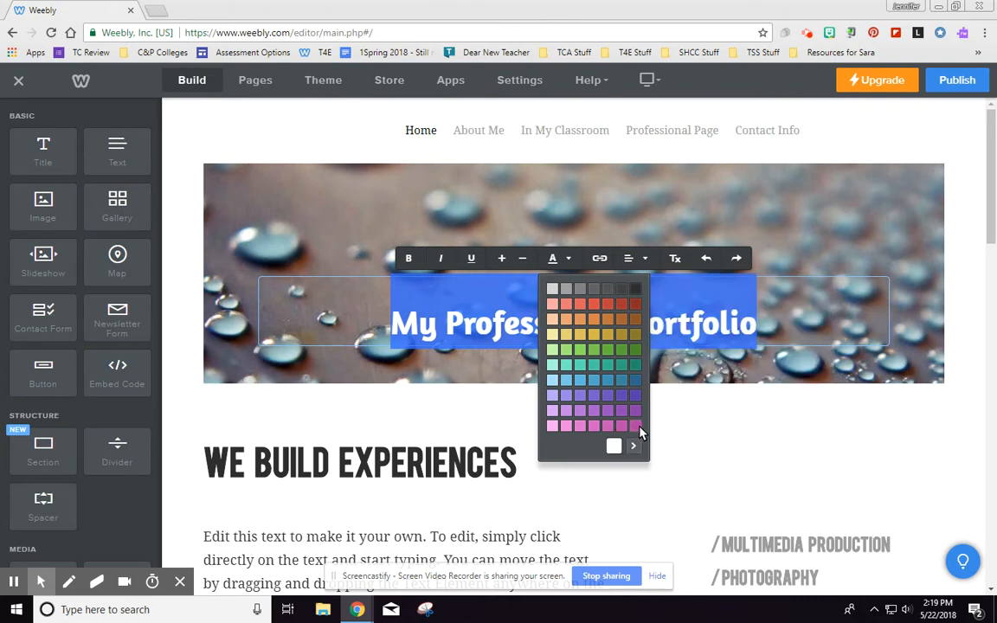
left_click(692, 433)
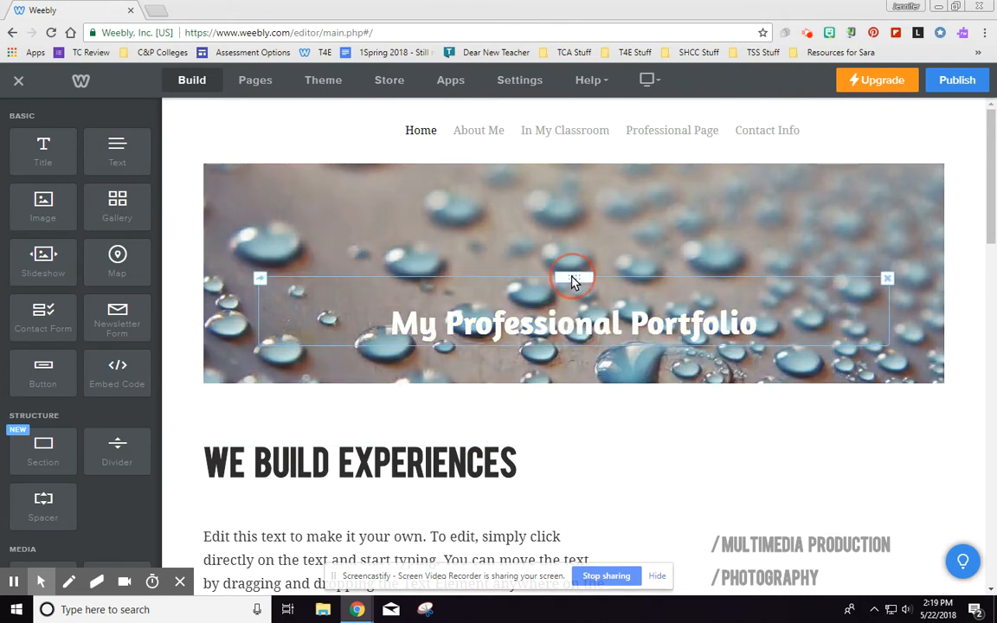
Move the title above the spacer in the header, and delete that spacer to shorten the header
left_click_drag(572, 279, 574, 215)
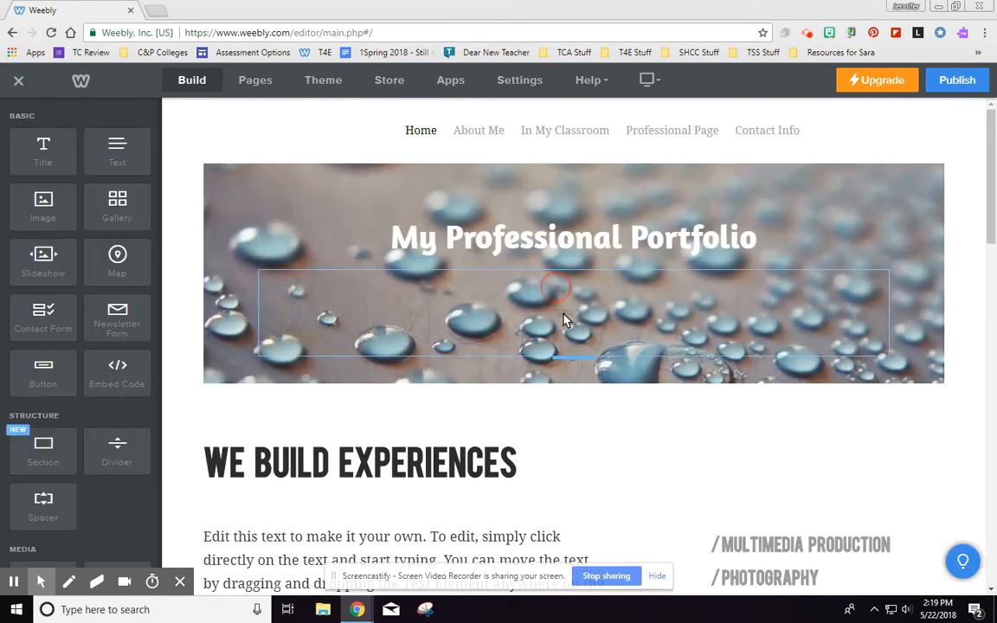
left_click(593, 423)
left_click(572, 382)
left_click_drag(572, 388, 569, 353)
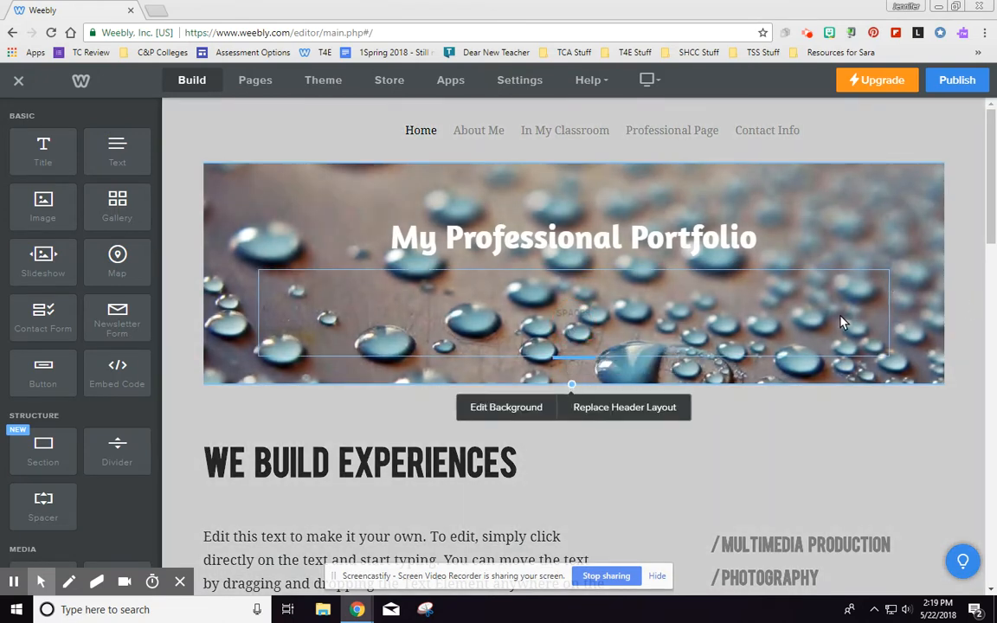
left_click(865, 414)
left_click(887, 274)
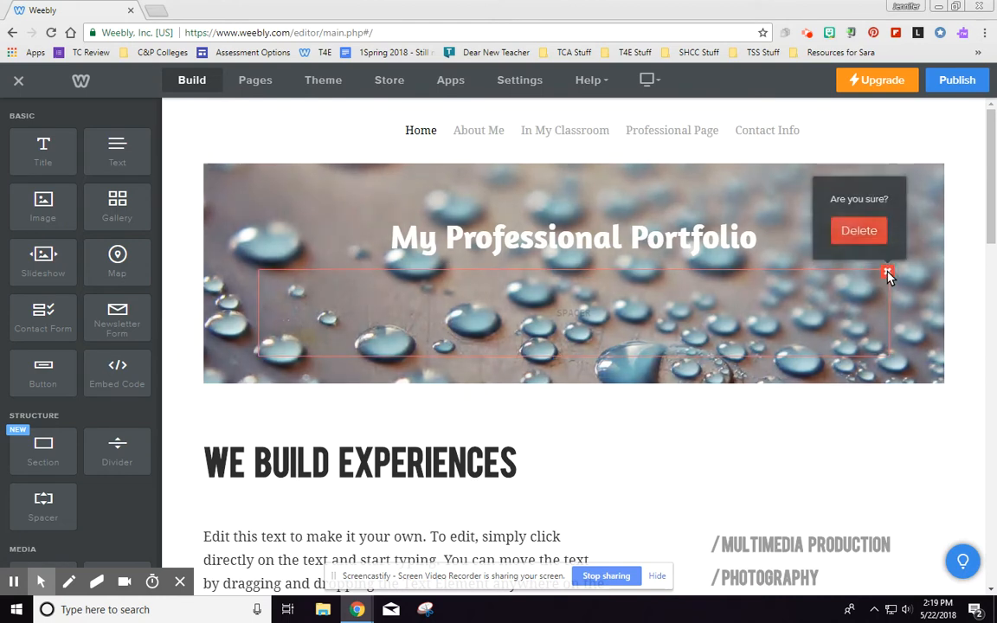
left_click(858, 230)
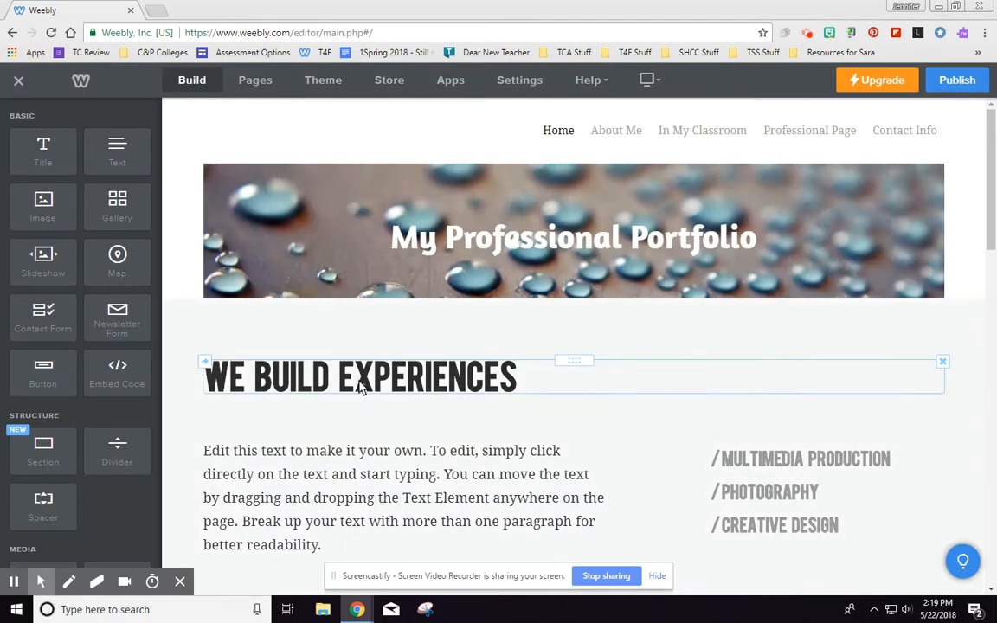
Delete the "We Build Experiences" heading and the placeholder paragraph below it
left_click(943, 362)
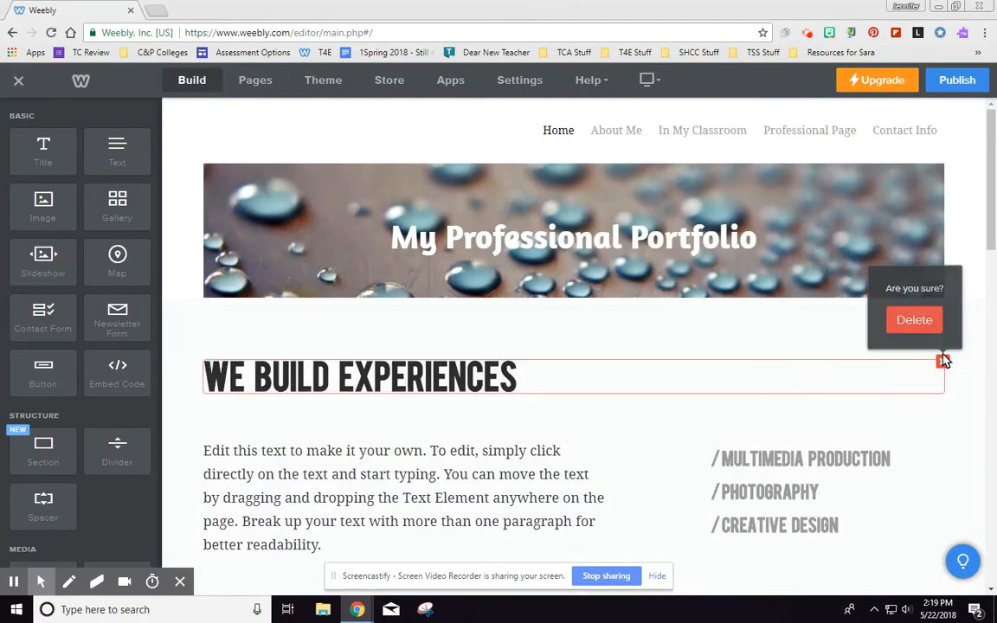
left_click(909, 318)
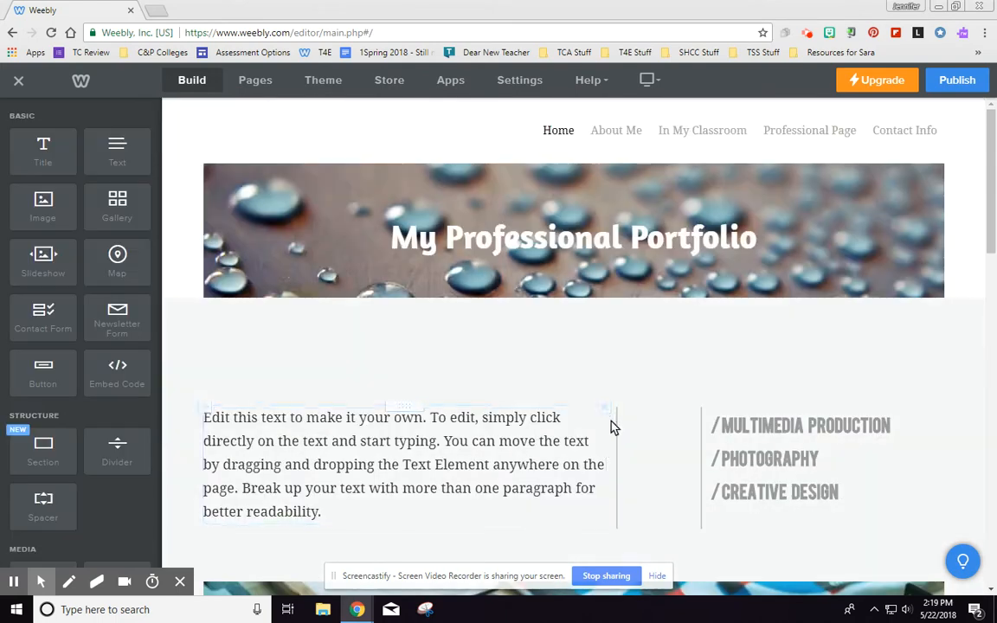
left_click(605, 407)
left_click(582, 367)
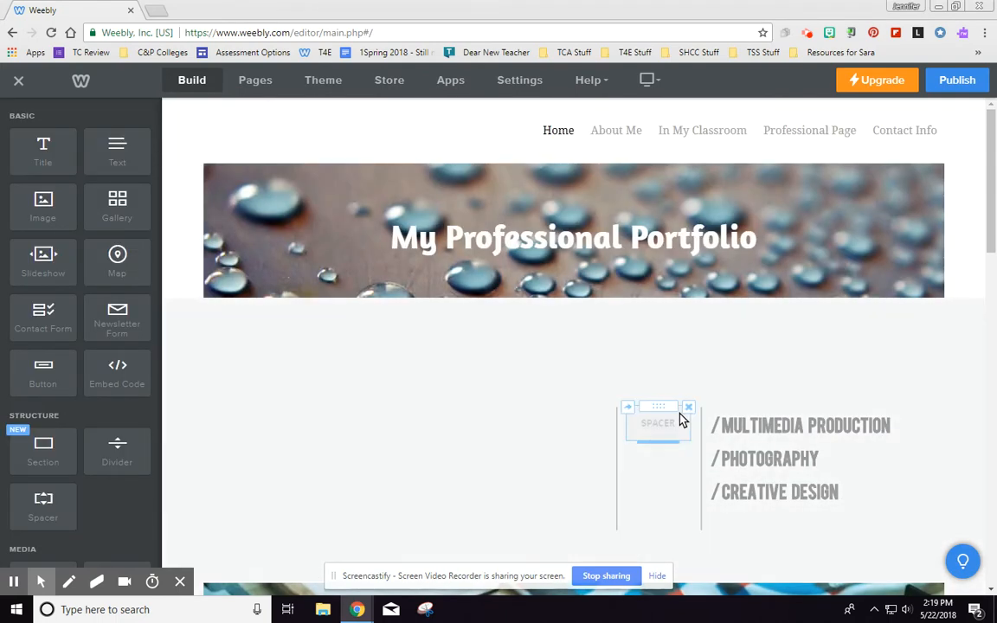
Delete the spacer beside the services list and the two full-width spacers above it
left_click(690, 407)
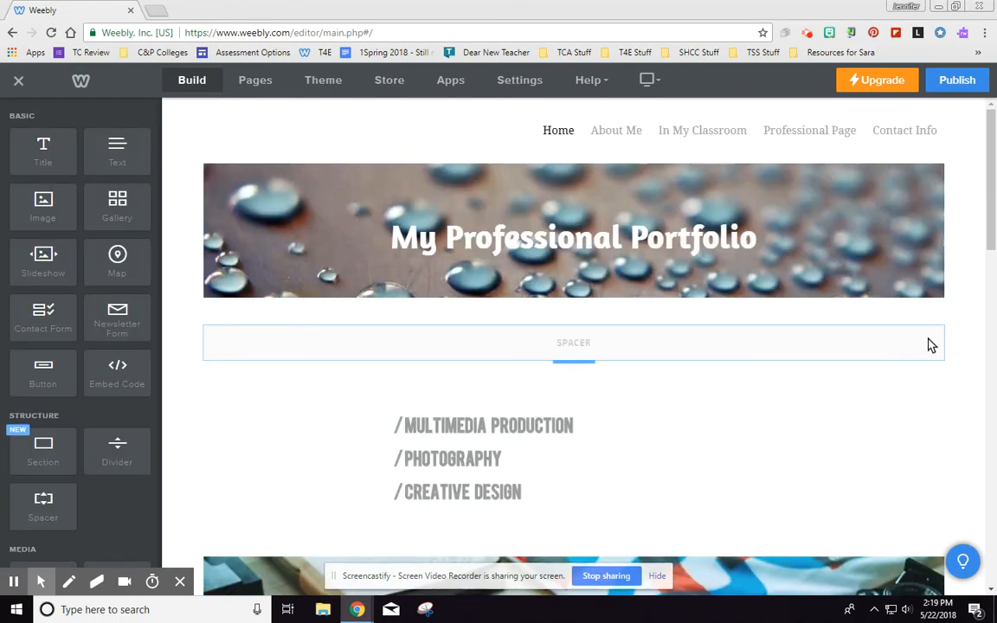
left_click(942, 327)
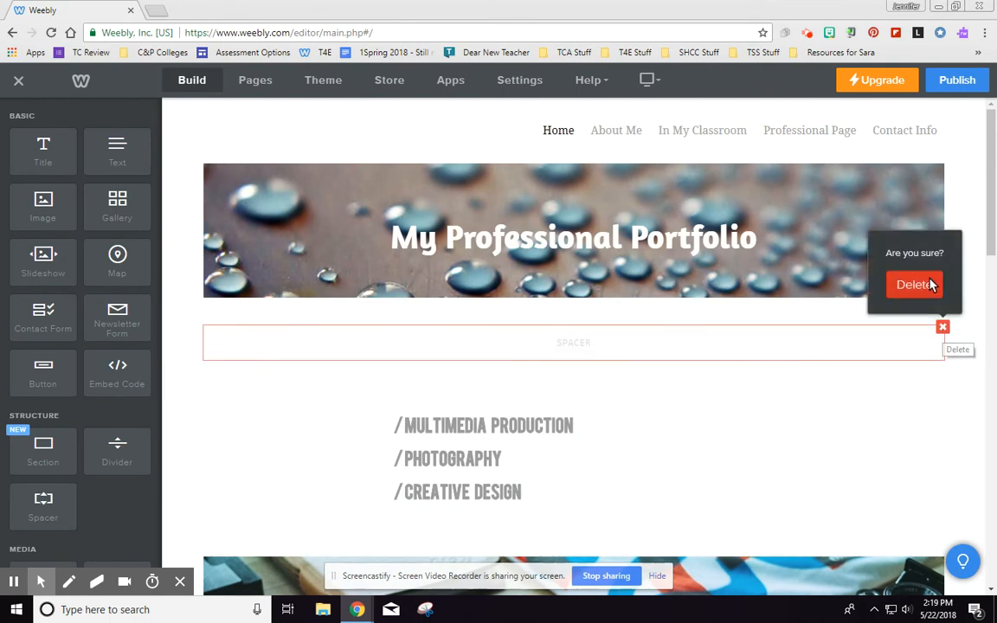
left_click(907, 283)
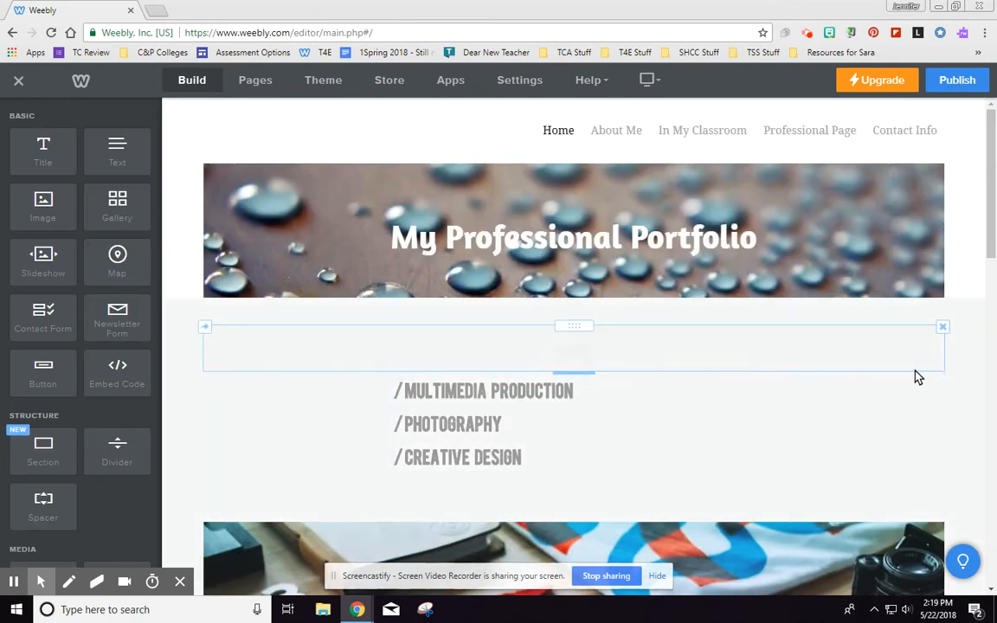
left_click(943, 332)
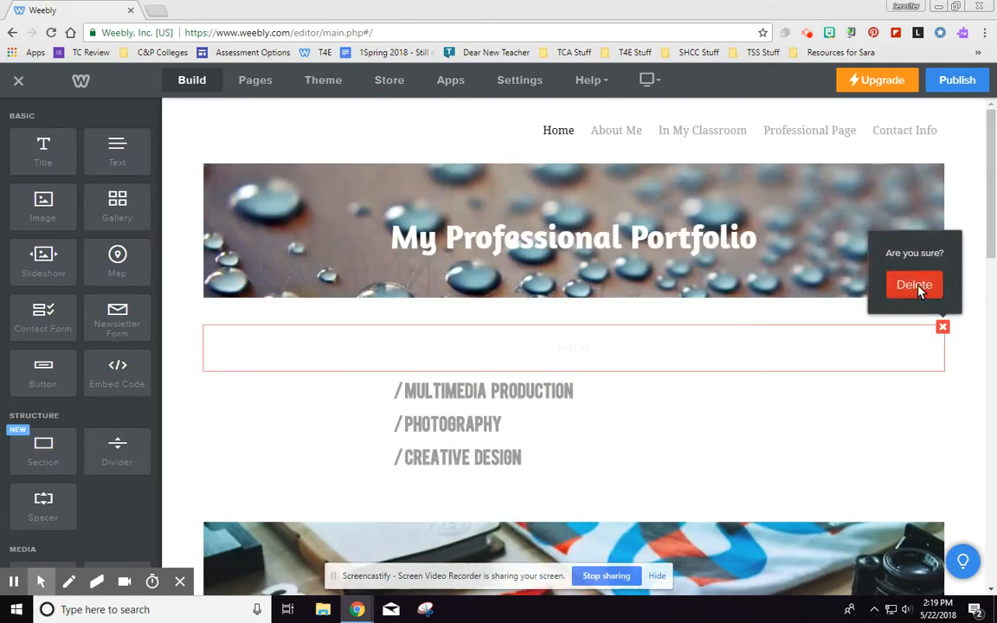
left_click(909, 285)
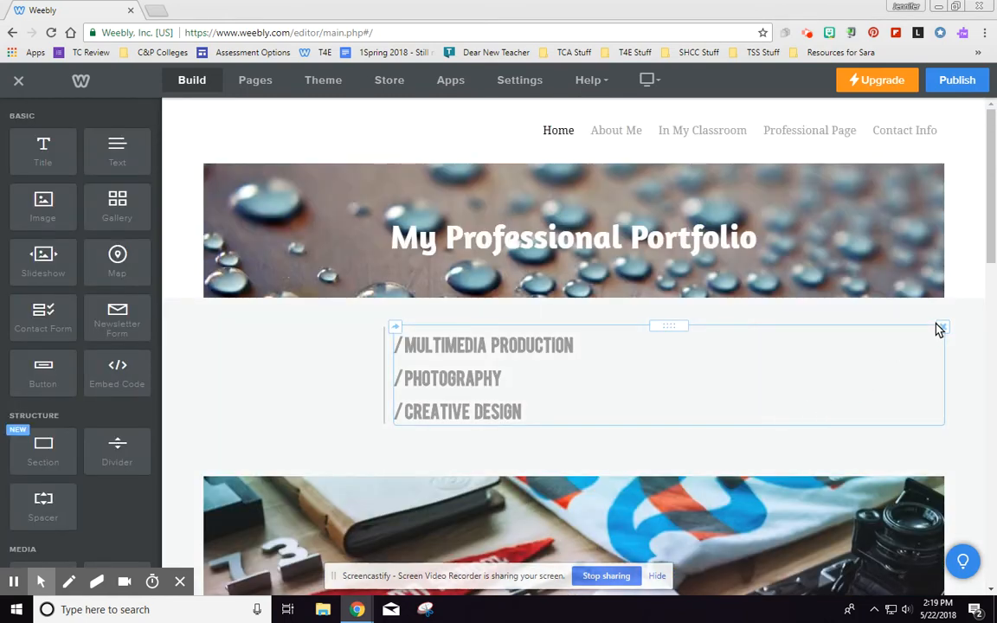
Delete the text block listing Multimedia Production, Photography and Creative Design
left_click(942, 327)
left_click(909, 284)
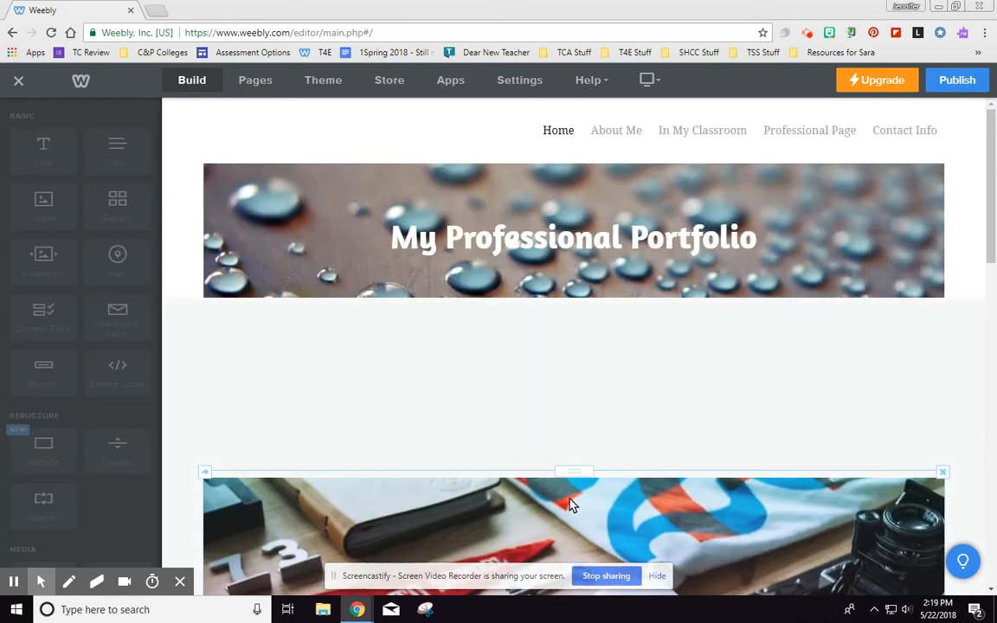
left_click(569, 474)
left_click(814, 362)
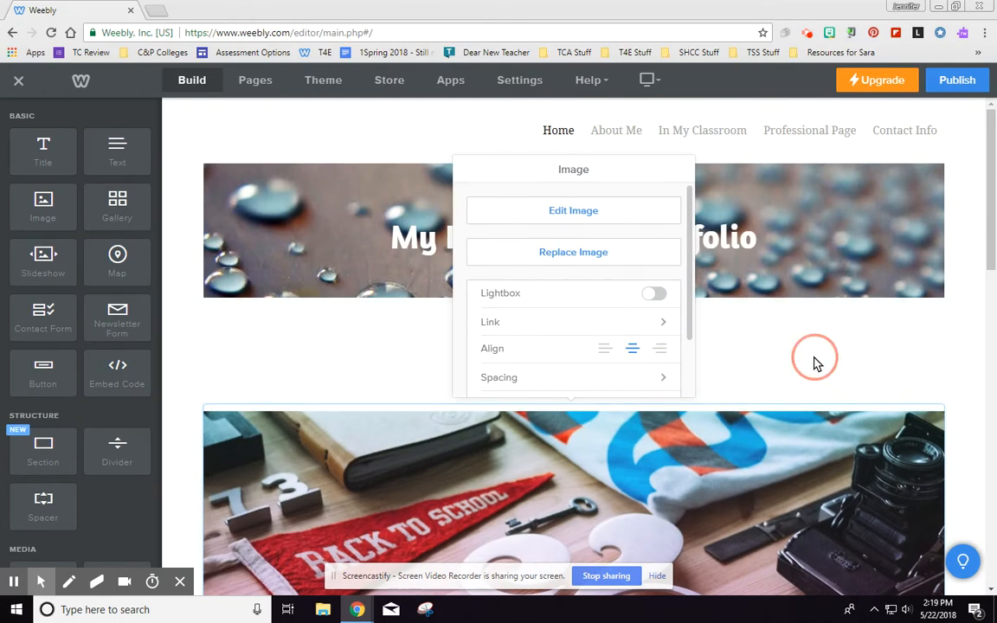
Delete the "Back to School" photo and the full-width spacer just below the header
left_click(943, 406)
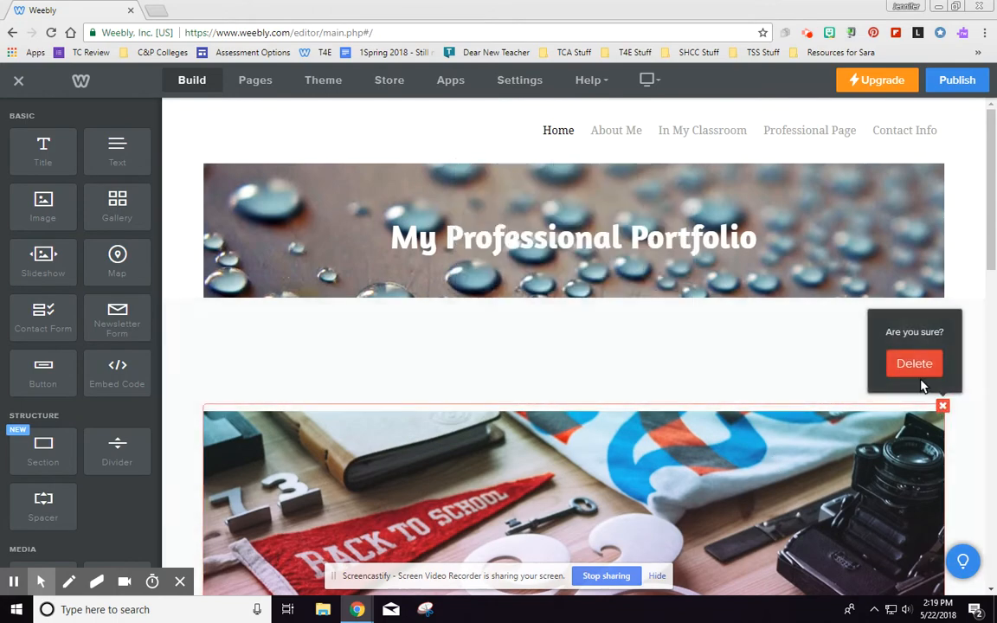
left_click(914, 370)
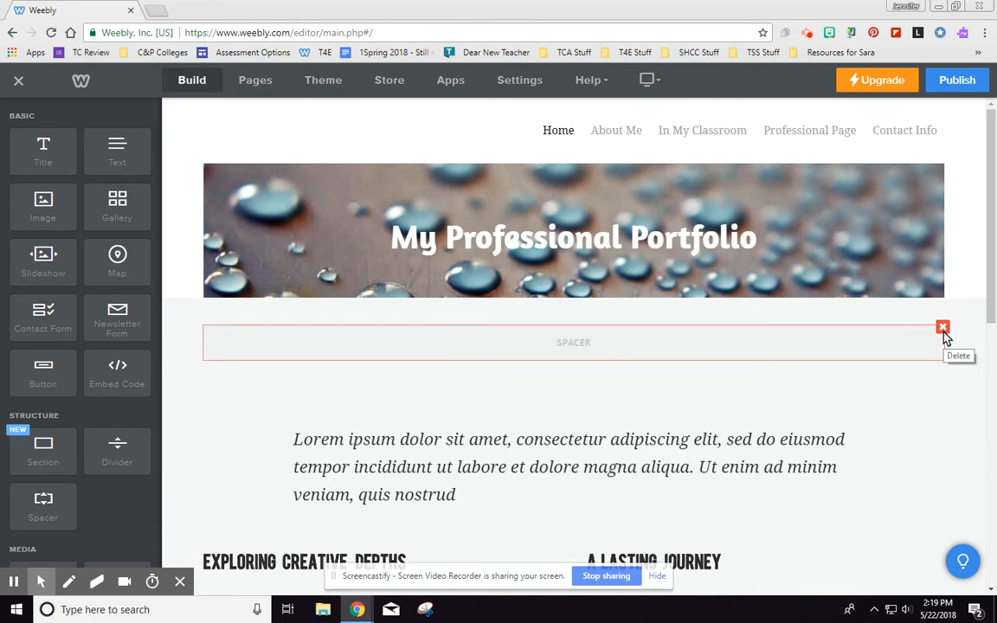
left_click(943, 336)
left_click(912, 284)
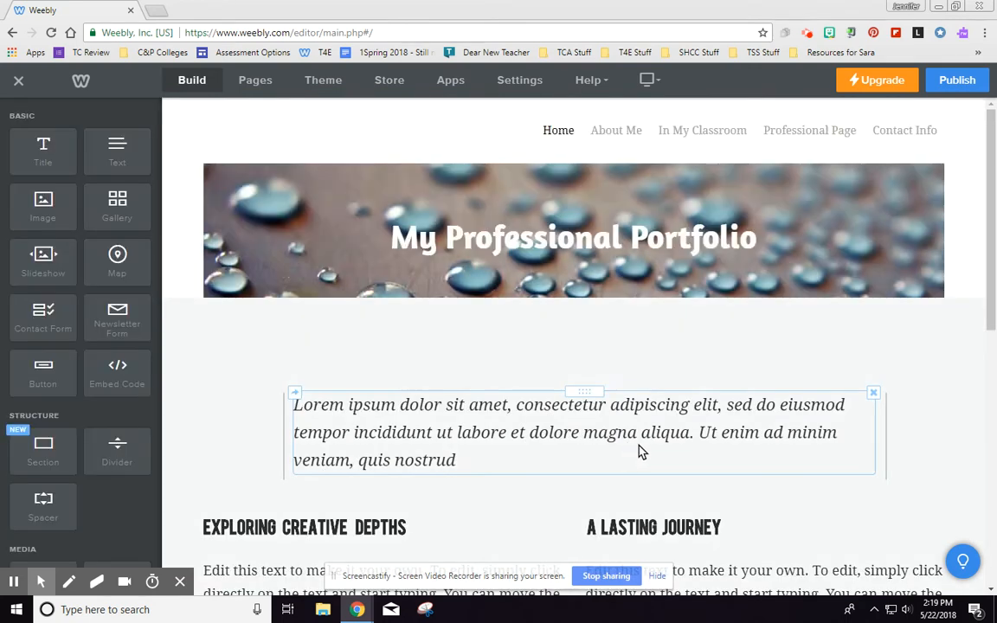
Delete the italic Lorem ipsum paragraph and the "Exploring Creative Depths" heading
left_click(873, 393)
left_click(842, 356)
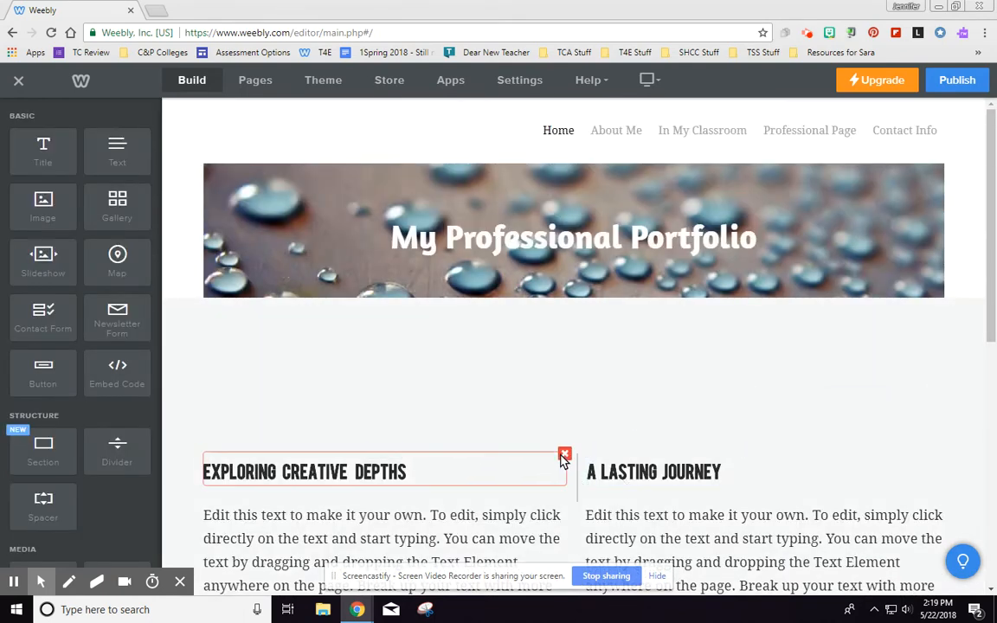
left_click(565, 453)
left_click(550, 419)
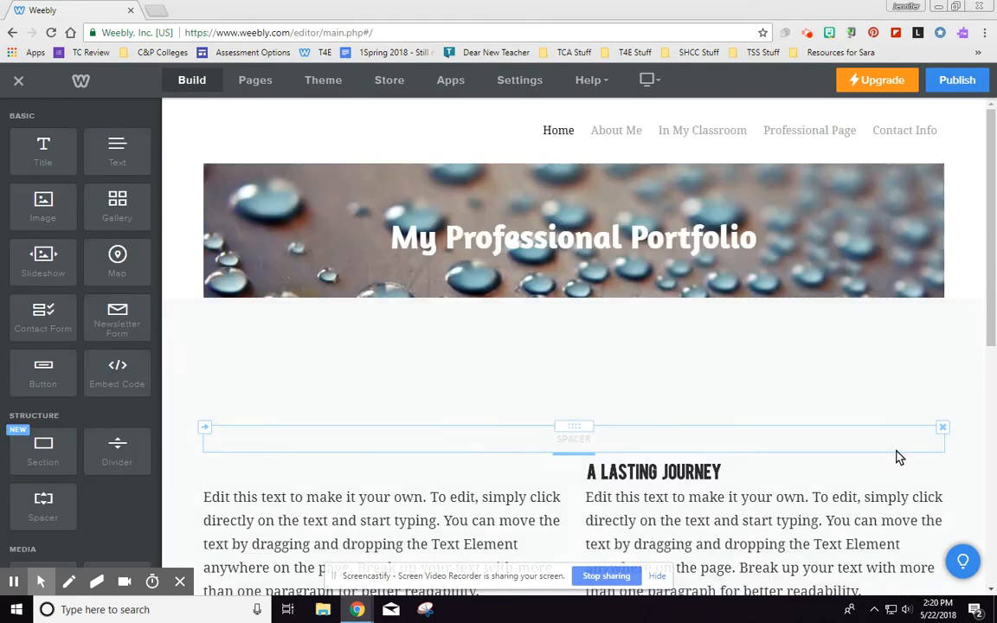
Delete the spacer directly above the two columns and the "A Lasting Journey" heading
left_click(943, 430)
left_click(910, 383)
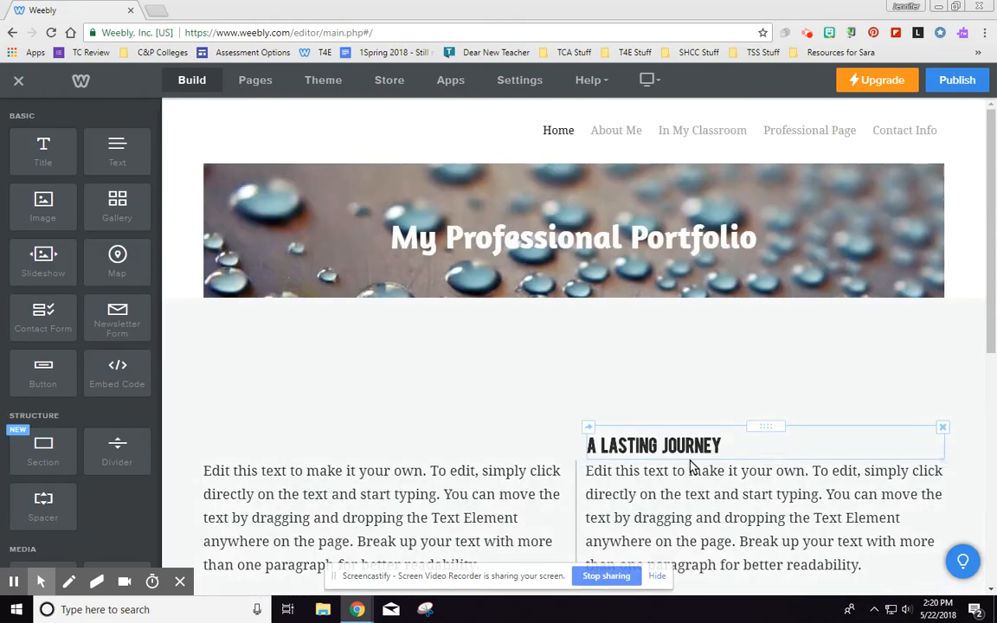
left_click(943, 427)
left_click(915, 390)
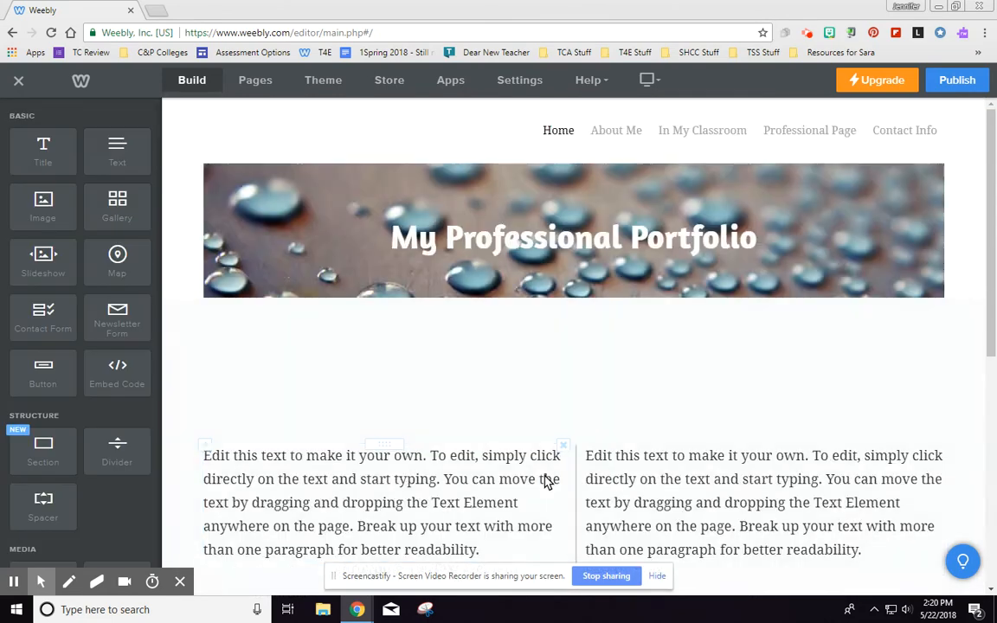
left_click(563, 446)
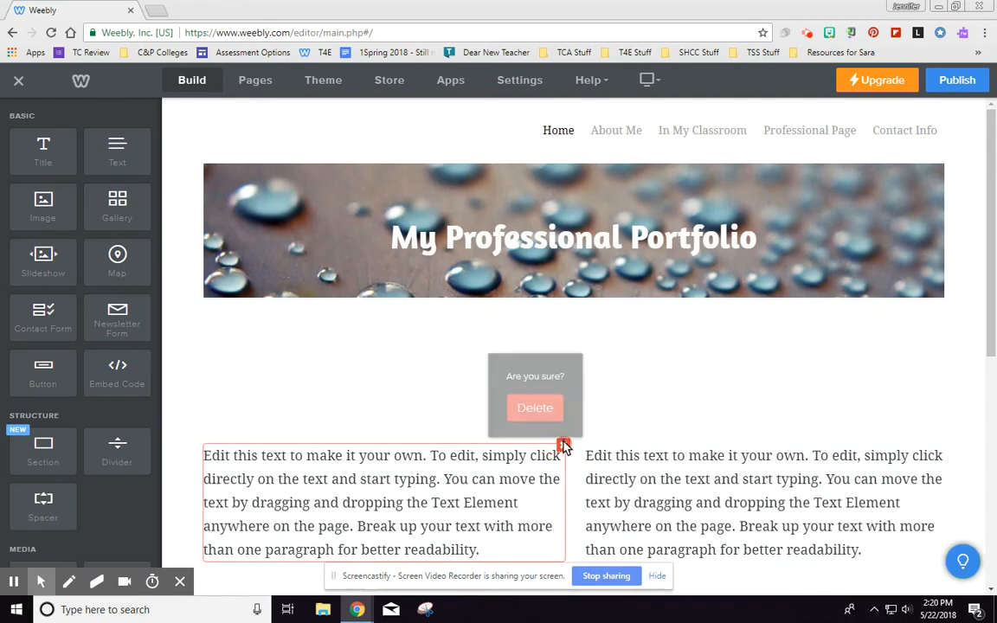
left_click(388, 486)
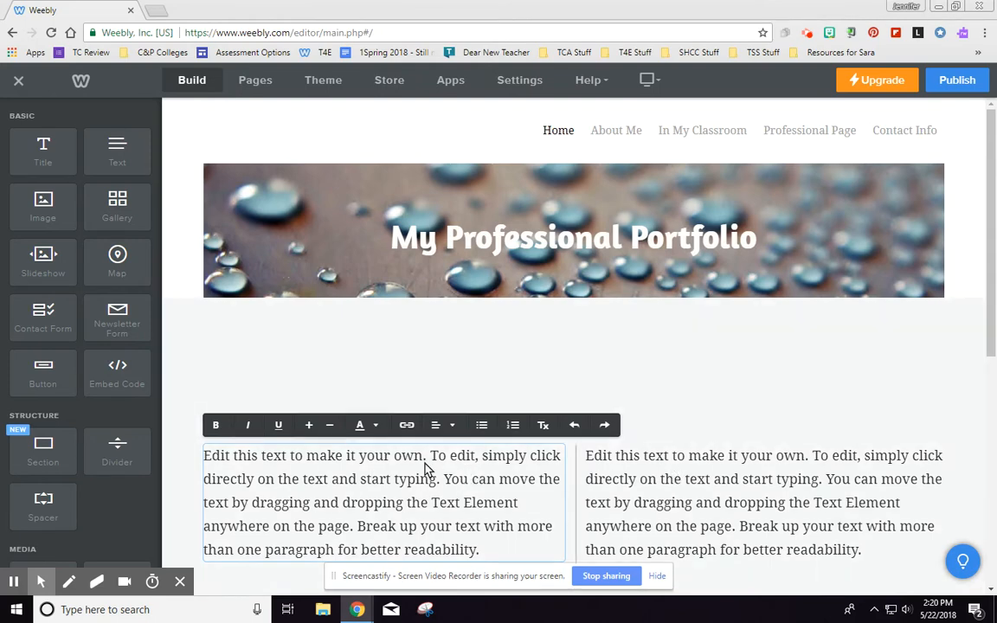
left_click(773, 383)
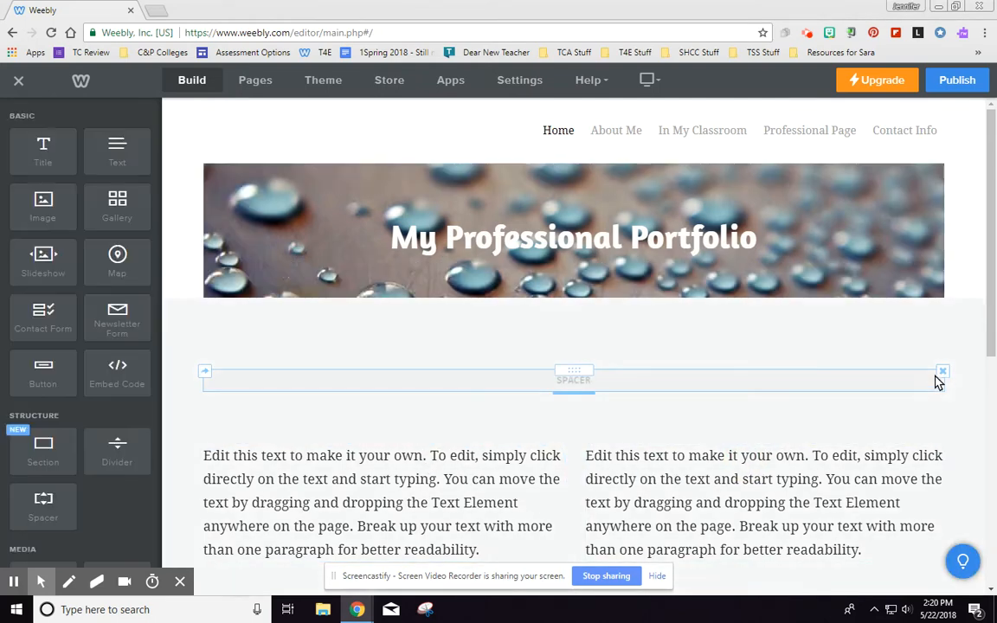
Delete the spacer above the two placeholder paragraphs, and move the first paragraph to full width directly below the header
left_click(943, 371)
left_click(910, 330)
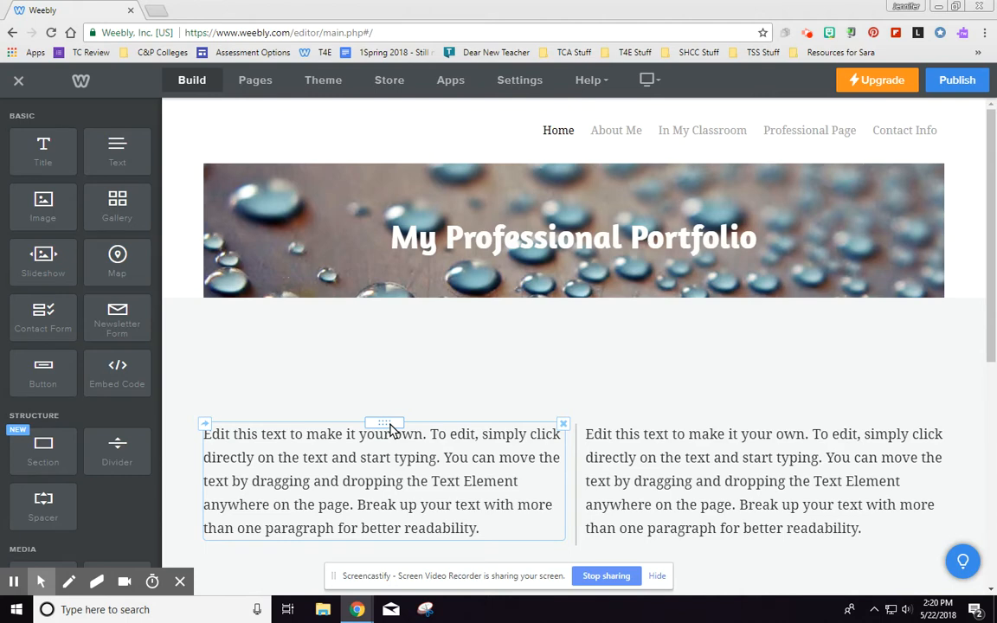
left_click_drag(391, 430, 540, 342)
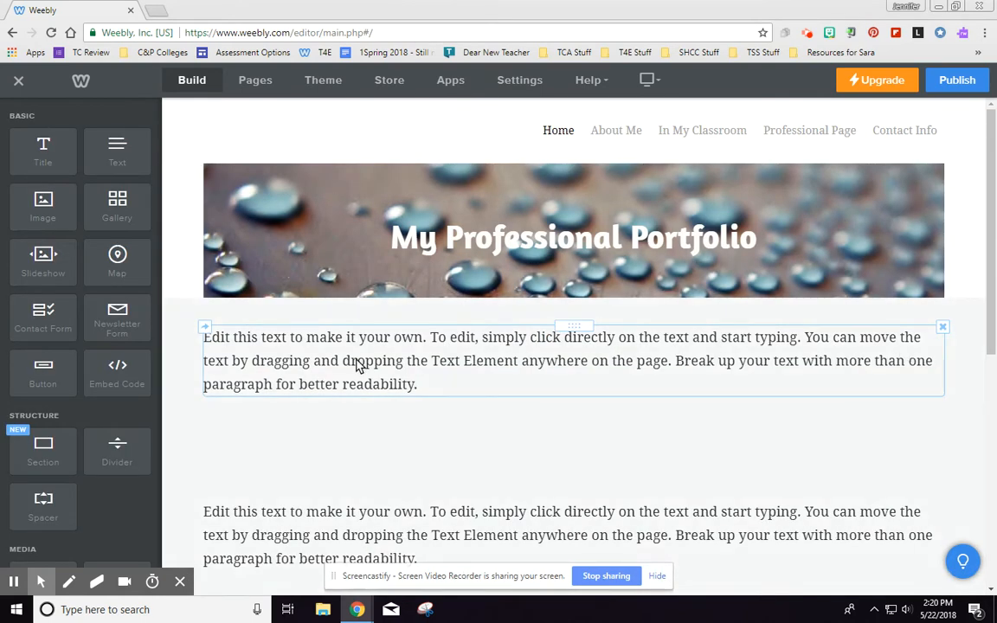
Replace the placeholder paragraph below the header with "This is for my intro paragraph."
double_click(280, 345)
left_click_drag(425, 392, 195, 338)
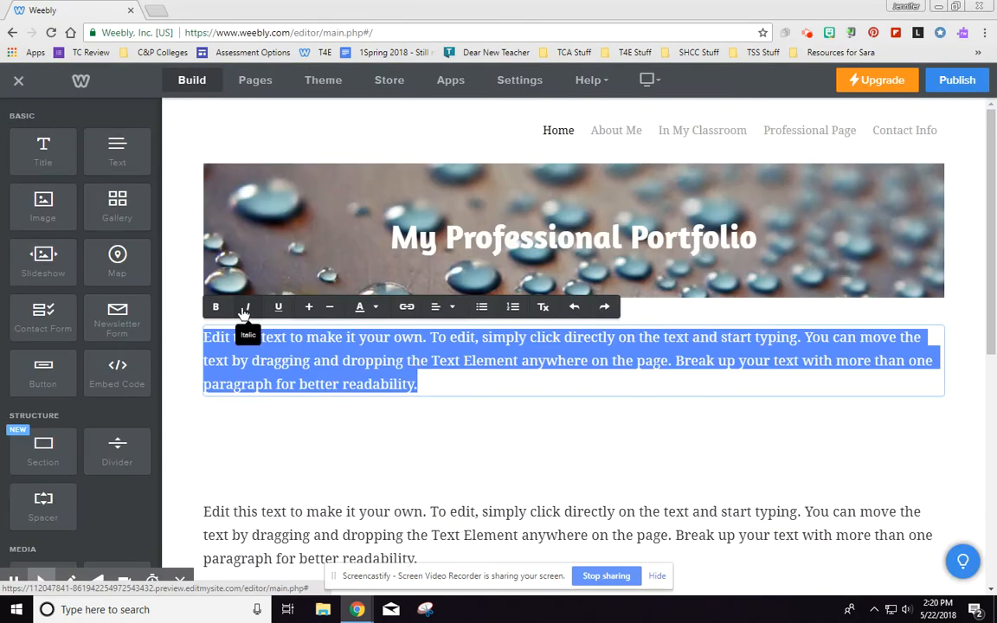
type("This")
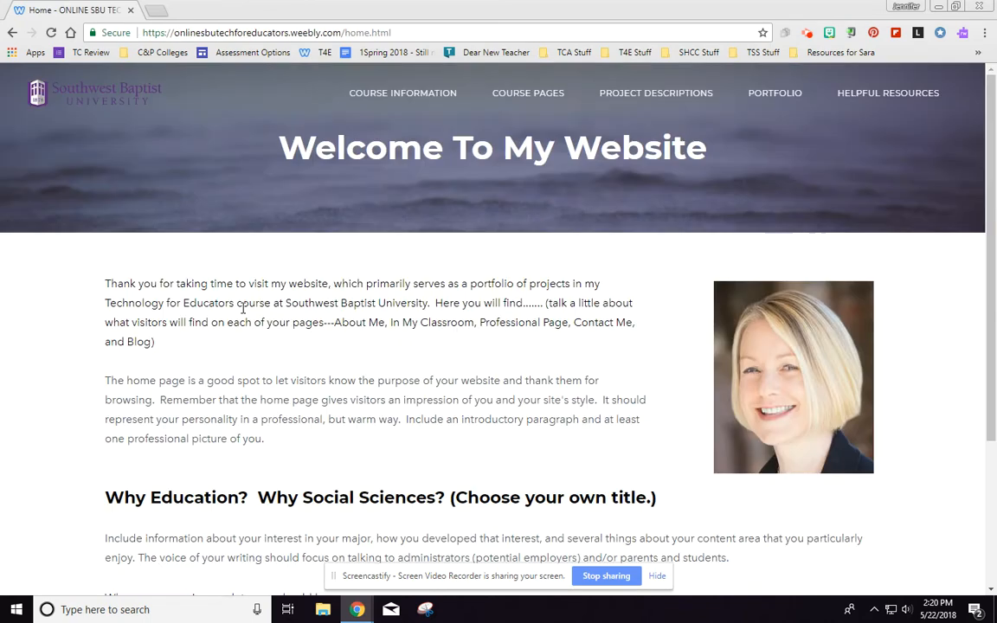
Copy the two welcome paragraphs from the sample website's home page and paste them on a new line below the intro sentence
left_click_drag(107, 283, 274, 438)
key("ctrl+c")
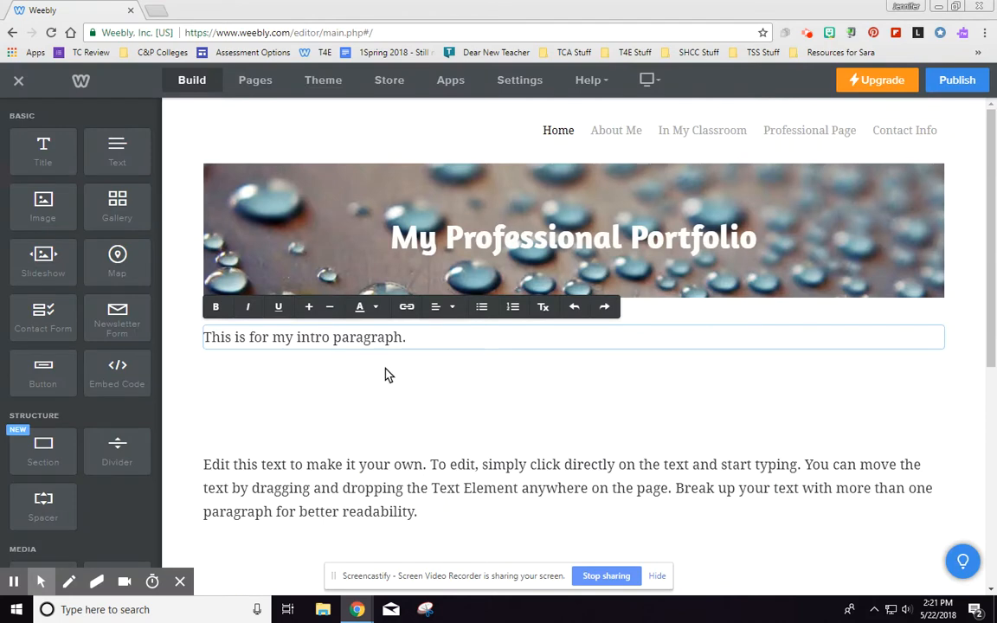
key("Return")
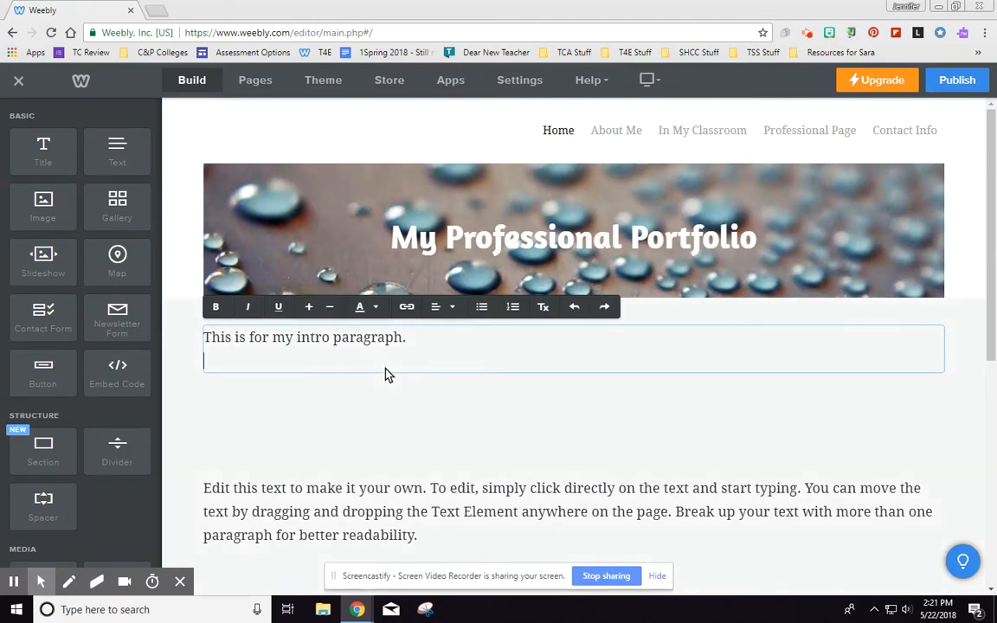
key("ctrl+v")
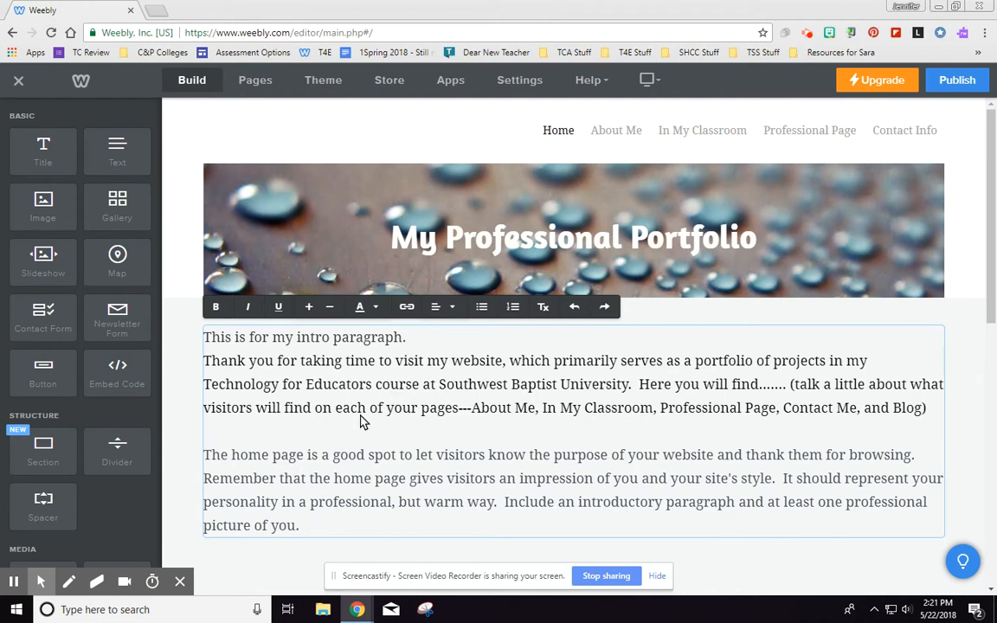
Add a row of nine asterisks at the end of the pasted text and color them purple
scroll(381, 482, "down", 3)
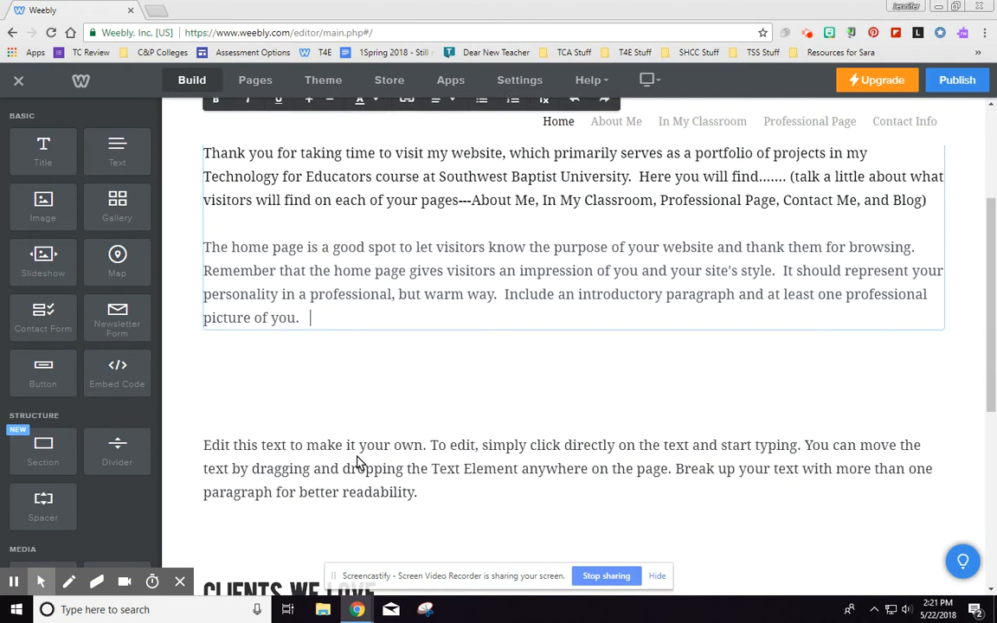
scroll(286, 378, "up", 2)
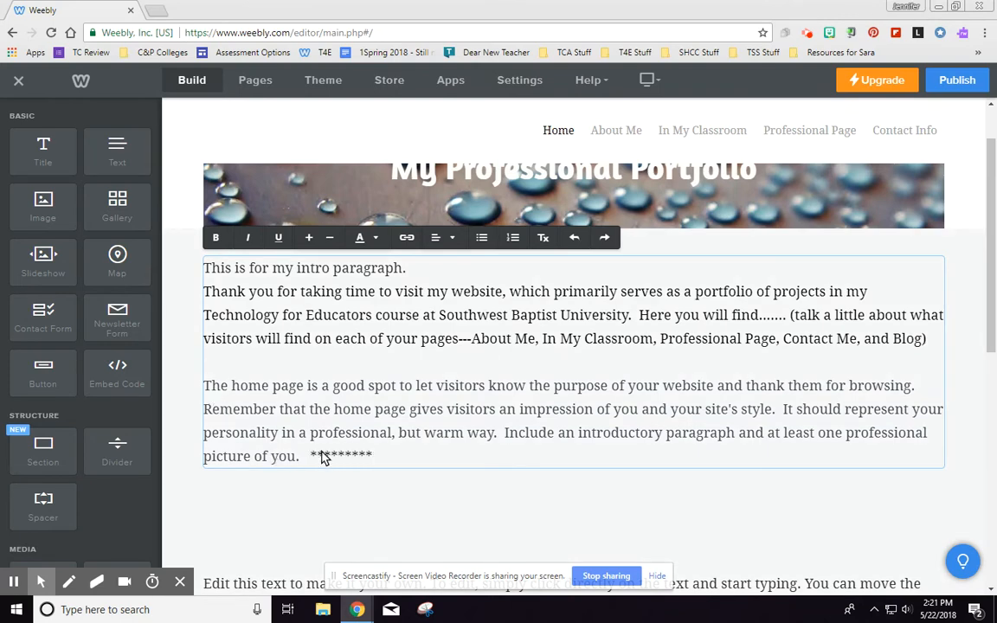
left_click_drag(307, 456, 381, 461)
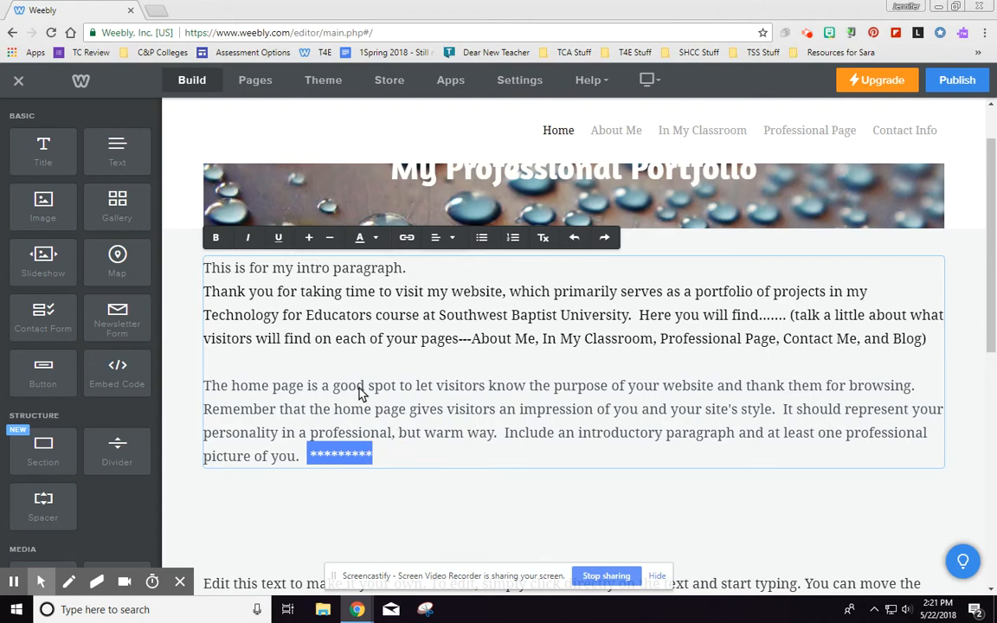
left_click(362, 237)
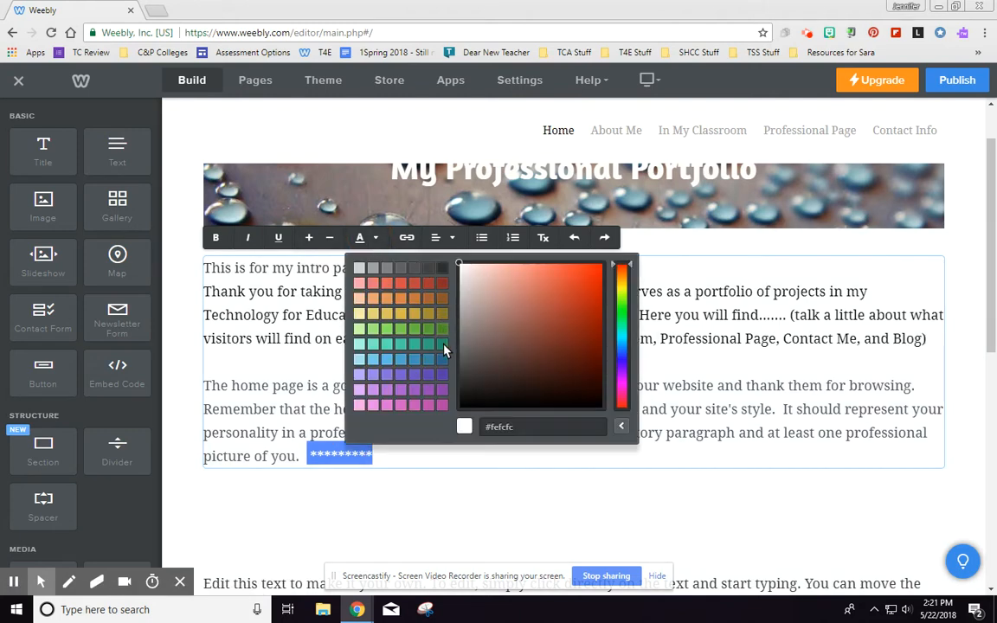
left_click(398, 342)
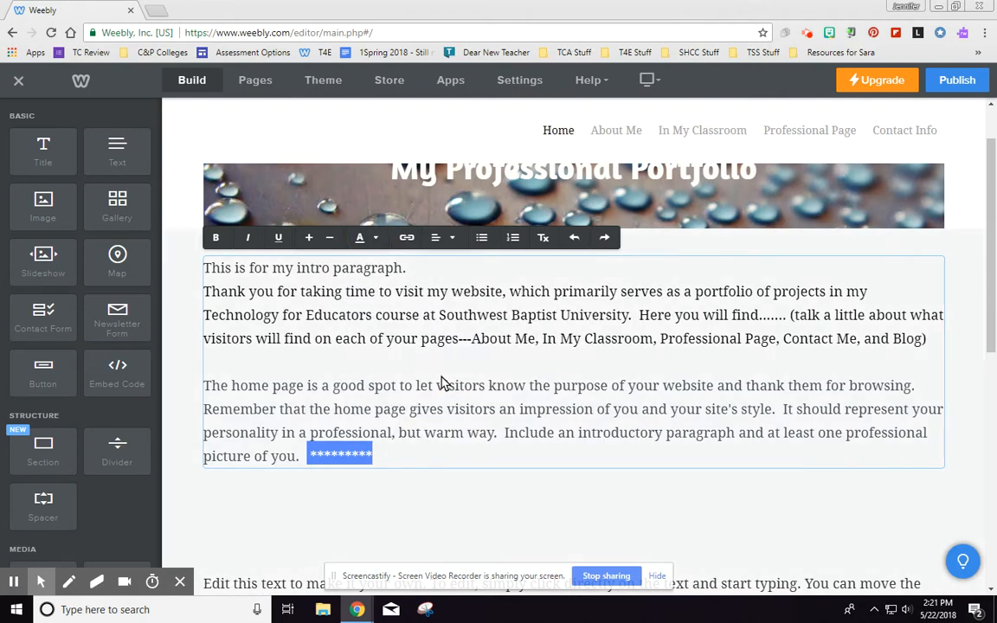
Copy the purple asterisks to the start of the "This is for my intro paragraph." line
left_click(206, 273)
left_click_drag(375, 459, 312, 463)
key("ctrl+c")
left_click(206, 270)
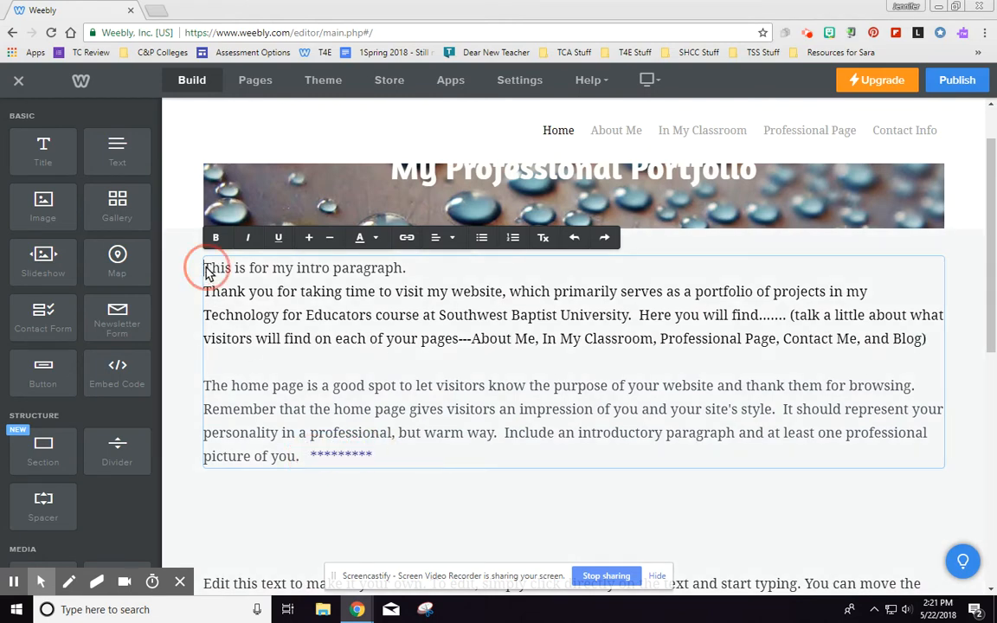
key("ctrl+v")
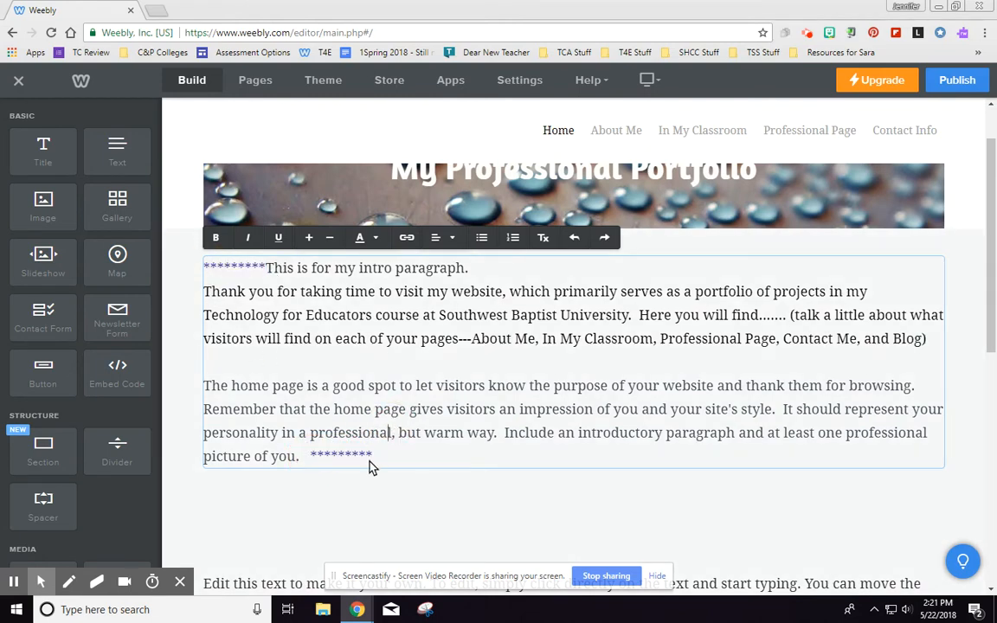
Examine the sample website's home page for its second section and the list of required page elements
scroll(354, 475, "down", 3)
key("alt+Tab")
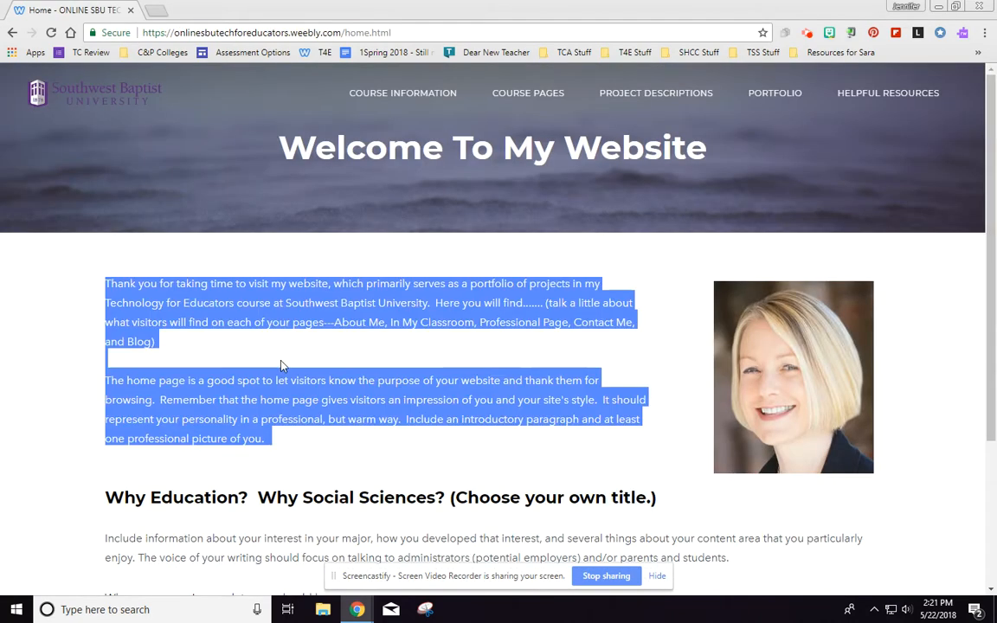
scroll(433, 389, "down", 3)
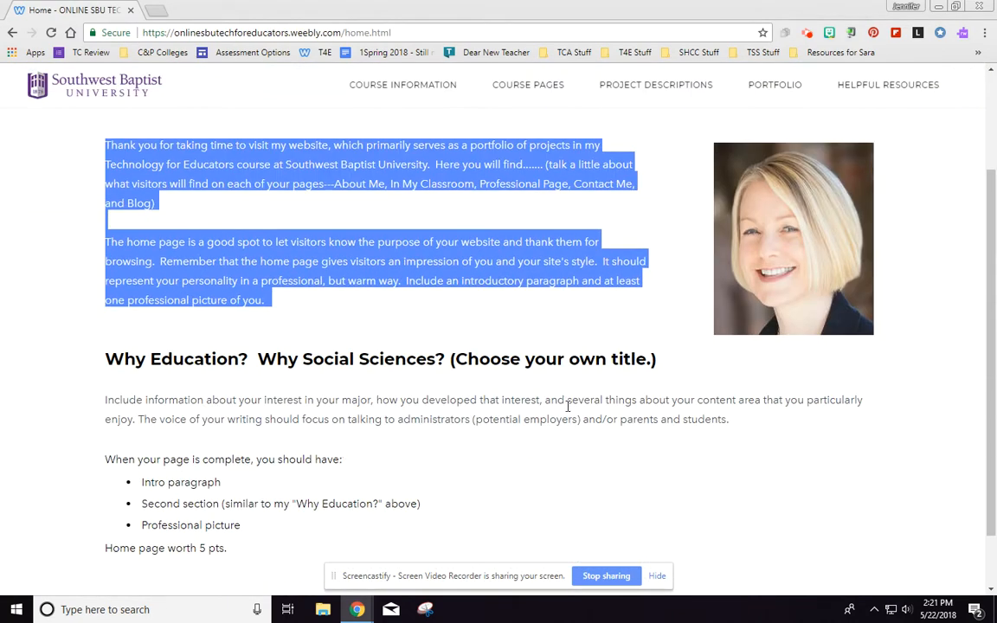
key("alt+Tab")
key("alt+Tab")
key("alt+Tab")
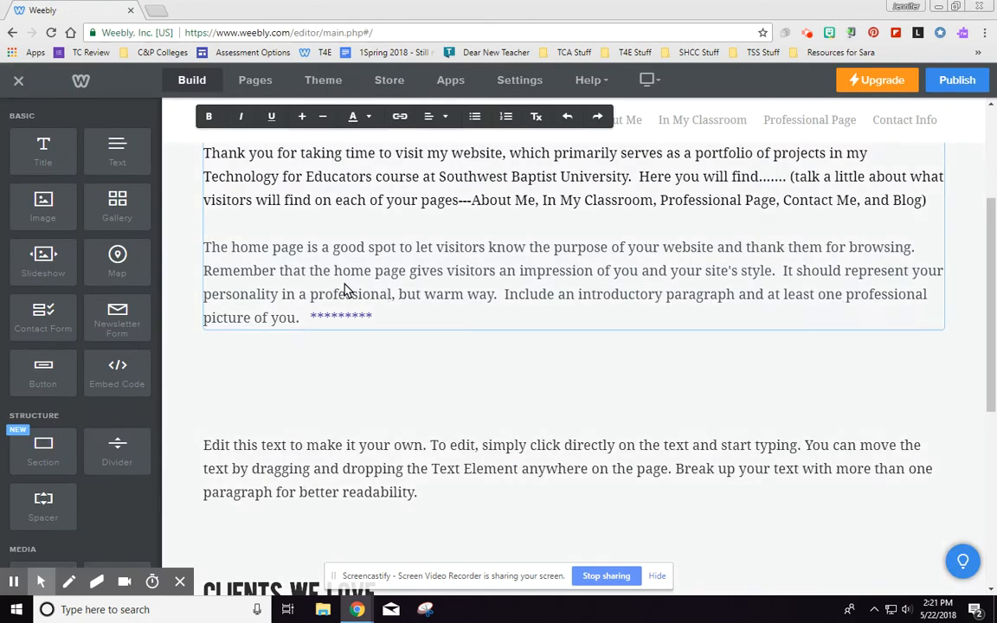
scroll(350, 340, "up", 2)
scroll(349, 340, "up", 1)
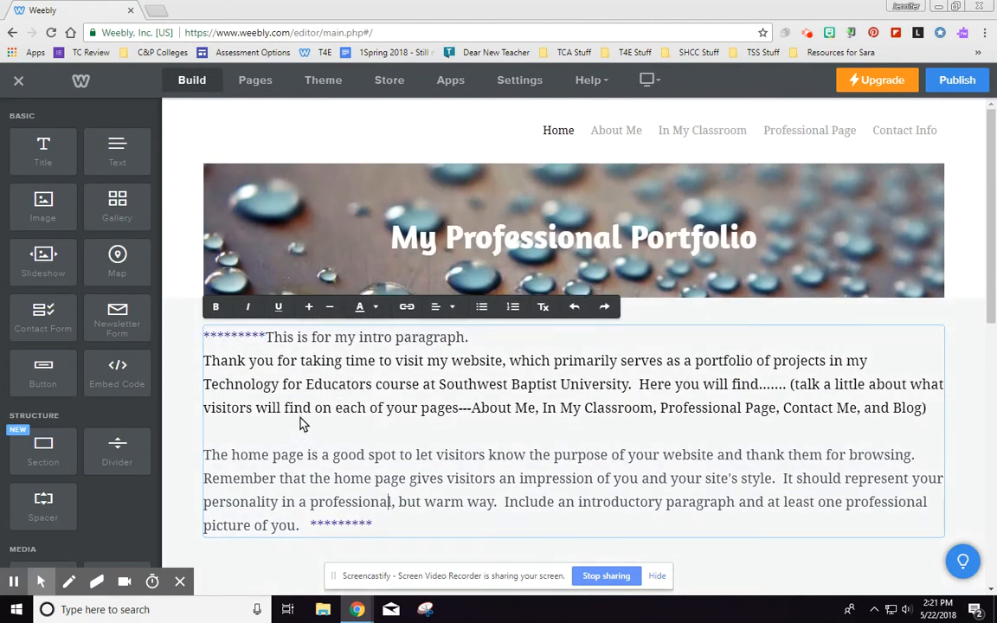
Add an image element beside the intro text, and widen the text column so the image column is narrower
left_click(34, 217)
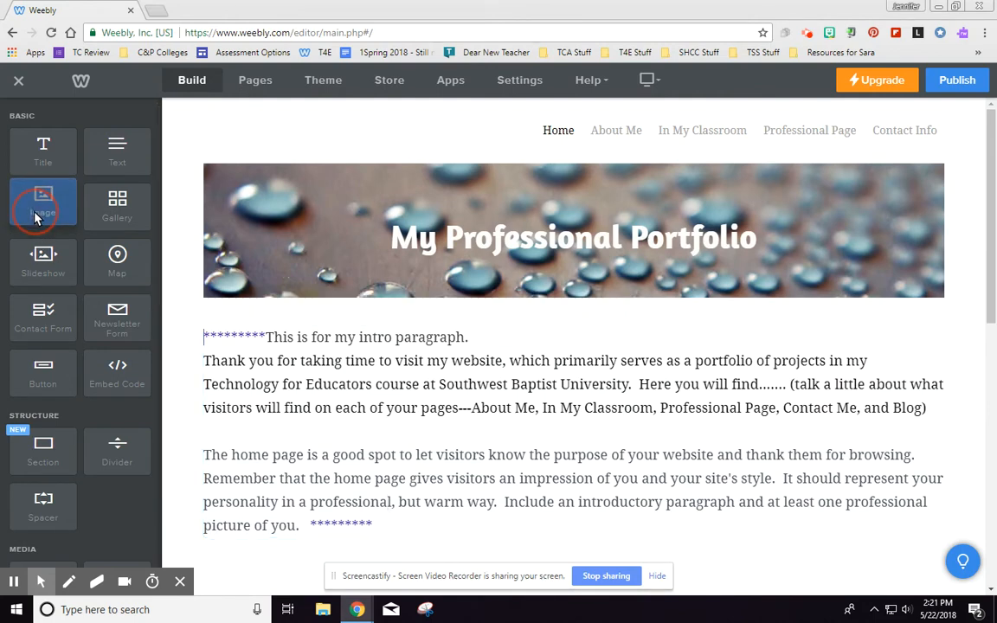
left_click_drag(43, 226, 945, 451)
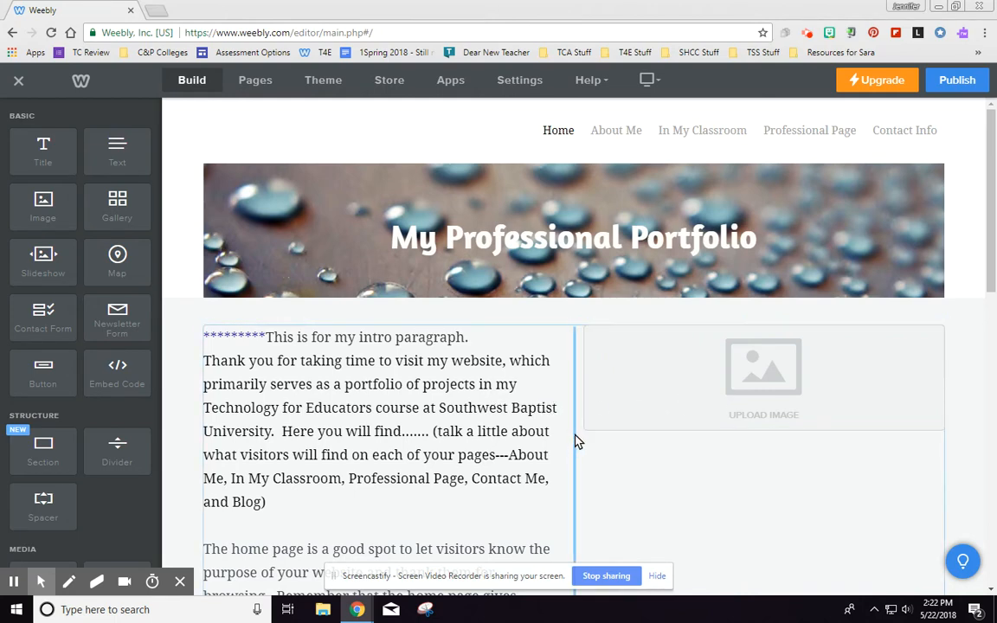
left_click_drag(577, 441, 674, 439)
Upload the MeandBradMeltzer-ILA17 photo from the desktop's Website pics folder into the image element beside the intro text
left_click(808, 408)
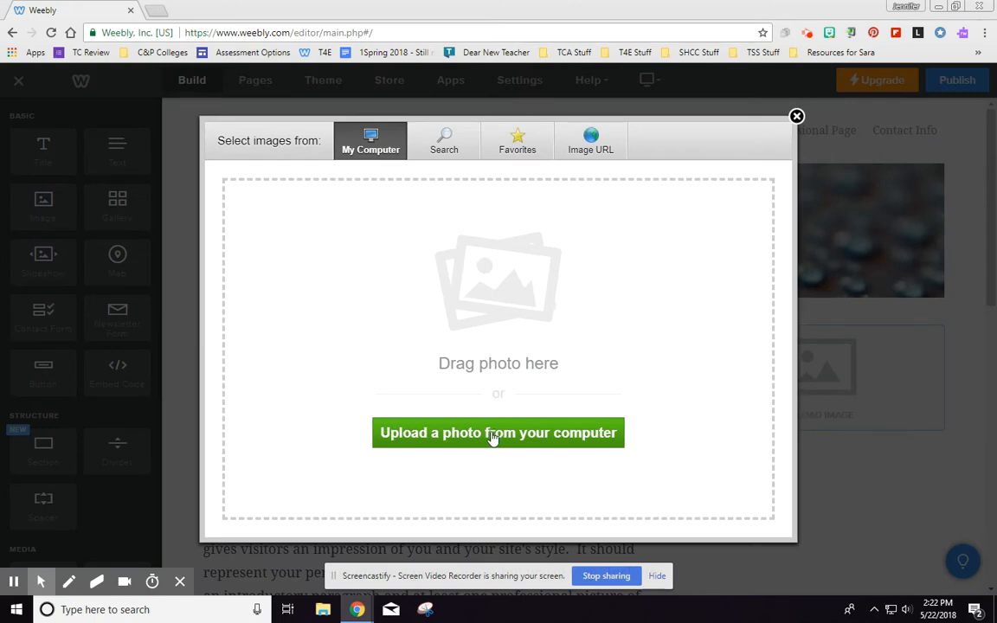
left_click(491, 435)
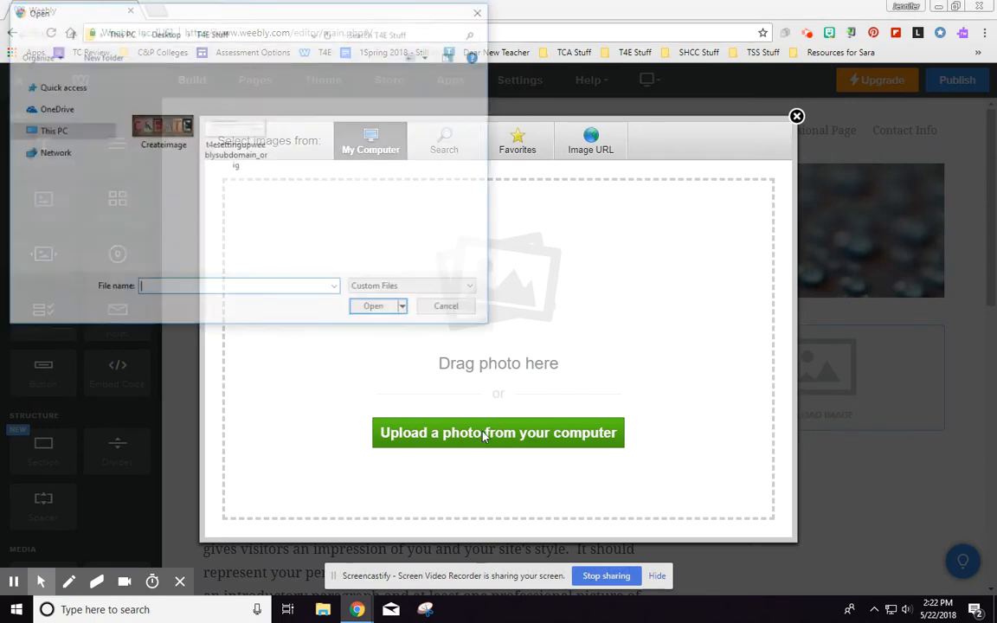
left_click(370, 36)
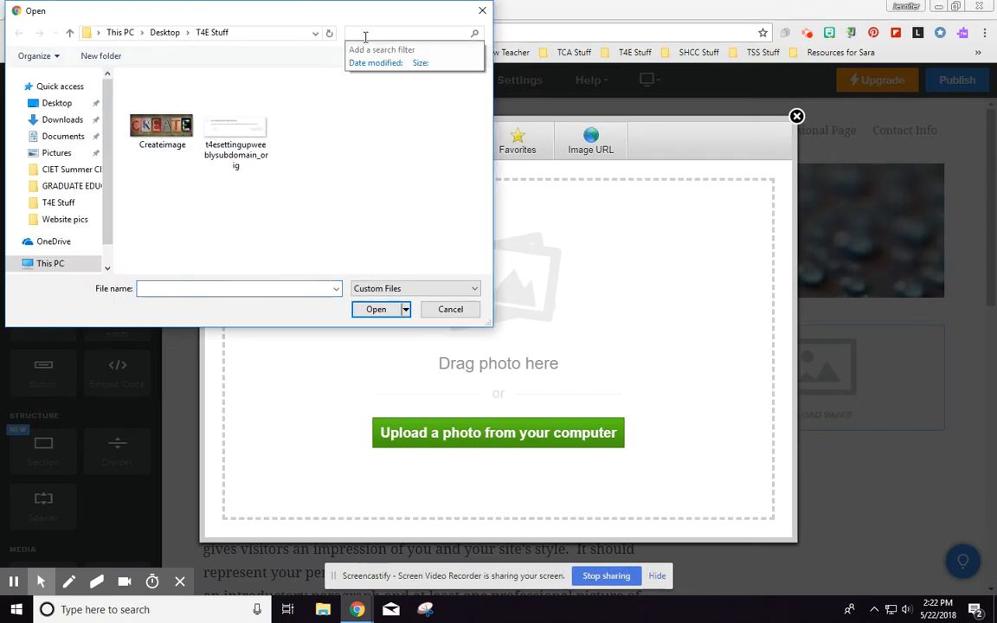
type("fox")
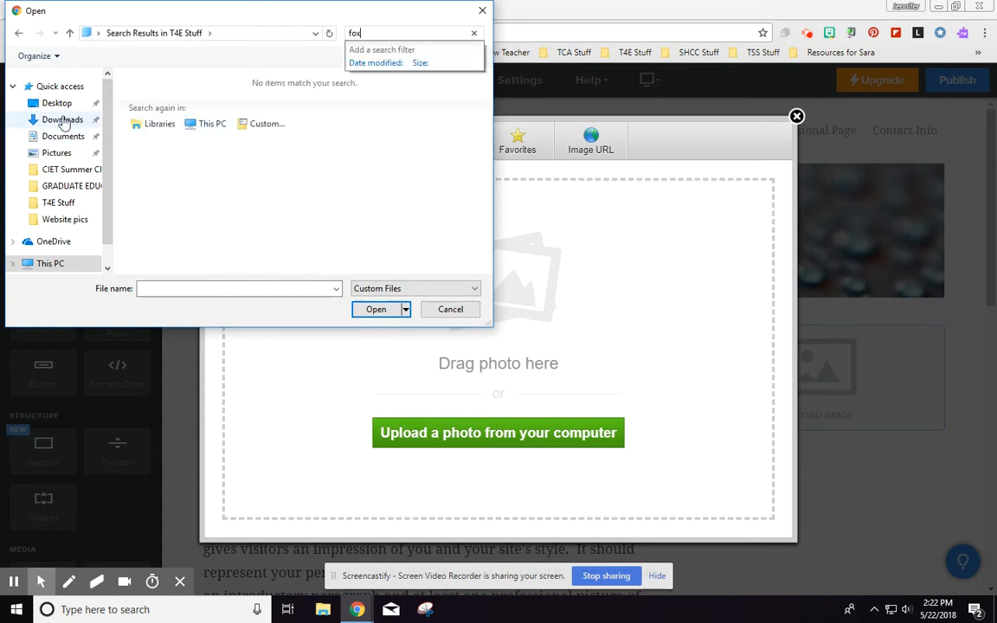
left_click(57, 104)
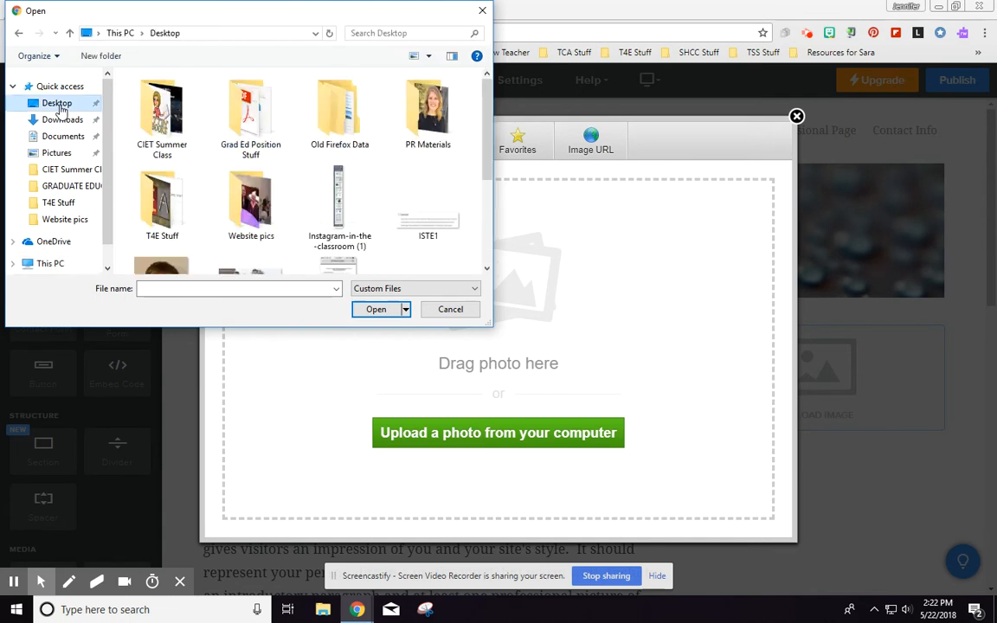
double_click(253, 194)
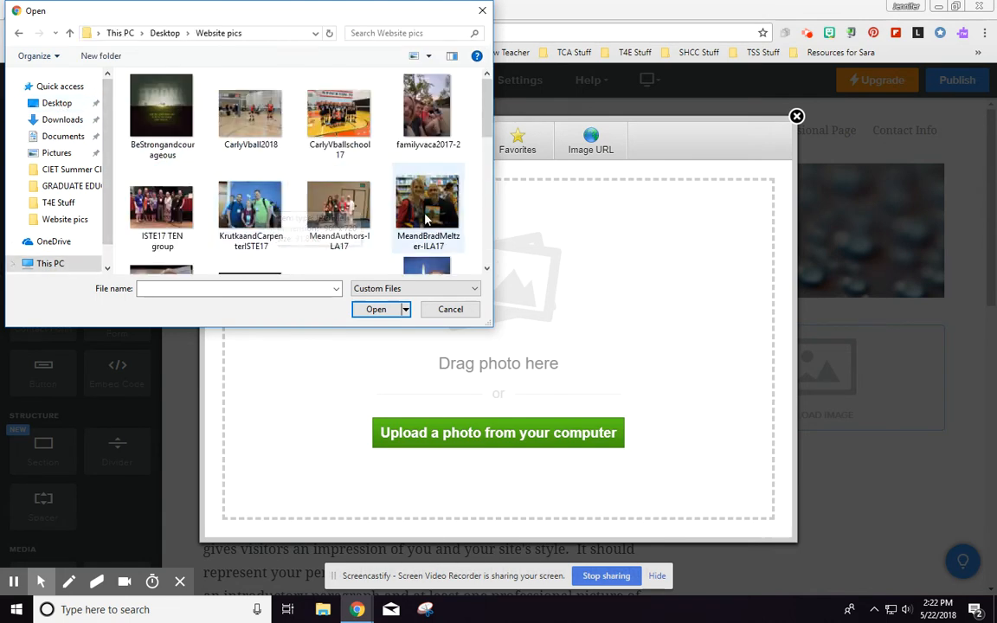
double_click(274, 204)
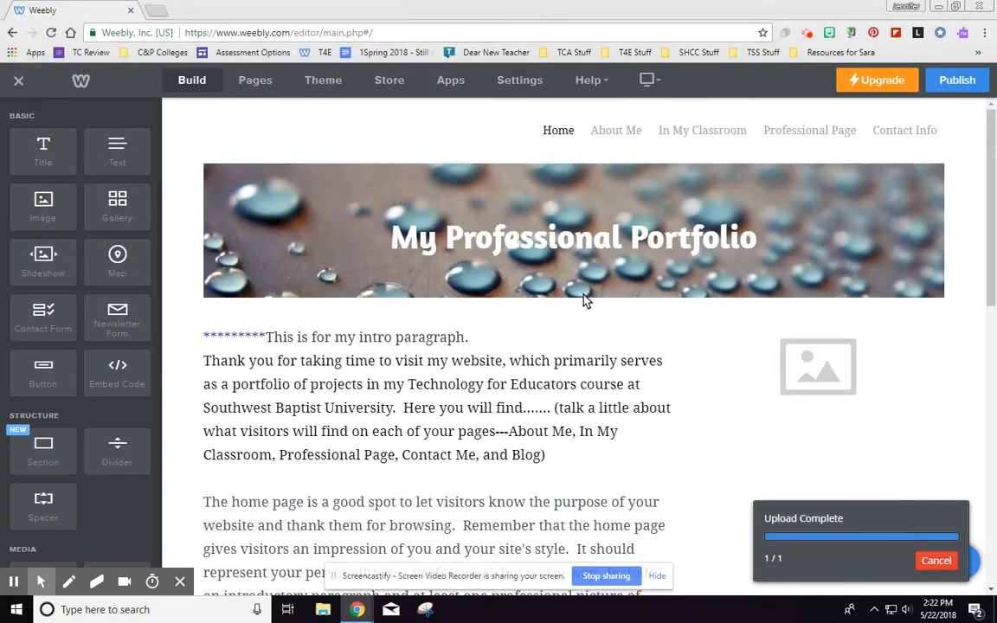
scroll(610, 412, "down", 3)
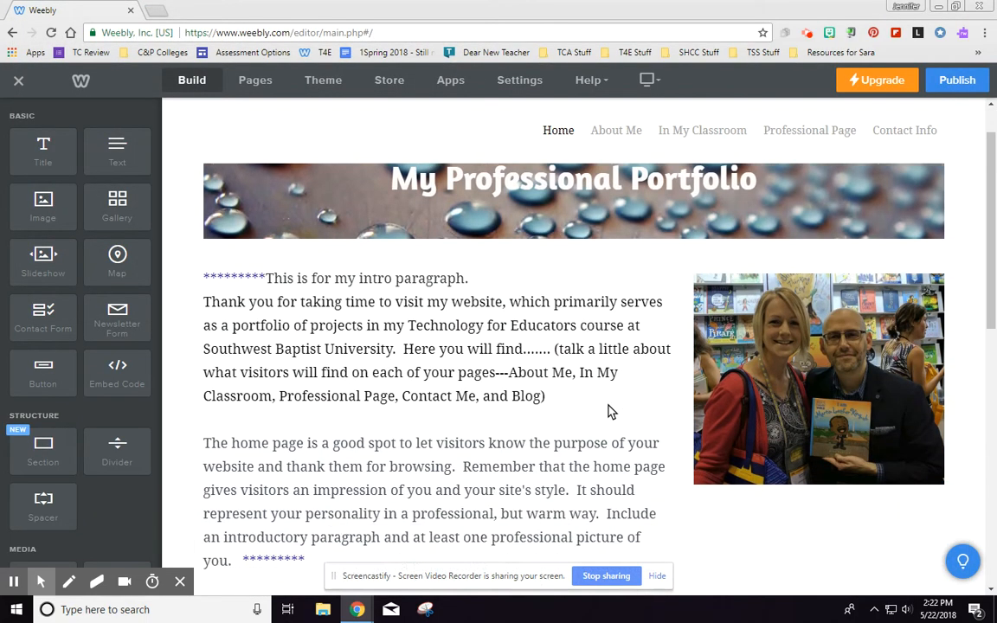
scroll(814, 326, "up", 2)
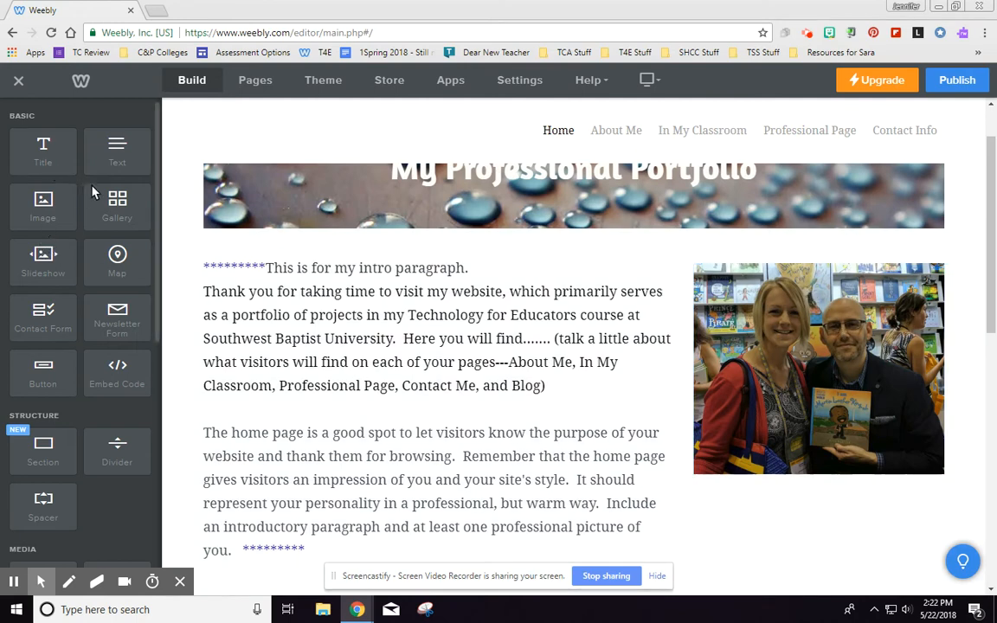
Add two text elements to the photo column and enter "Insert picture here." in the lower one
left_click_drag(115, 149, 819, 276)
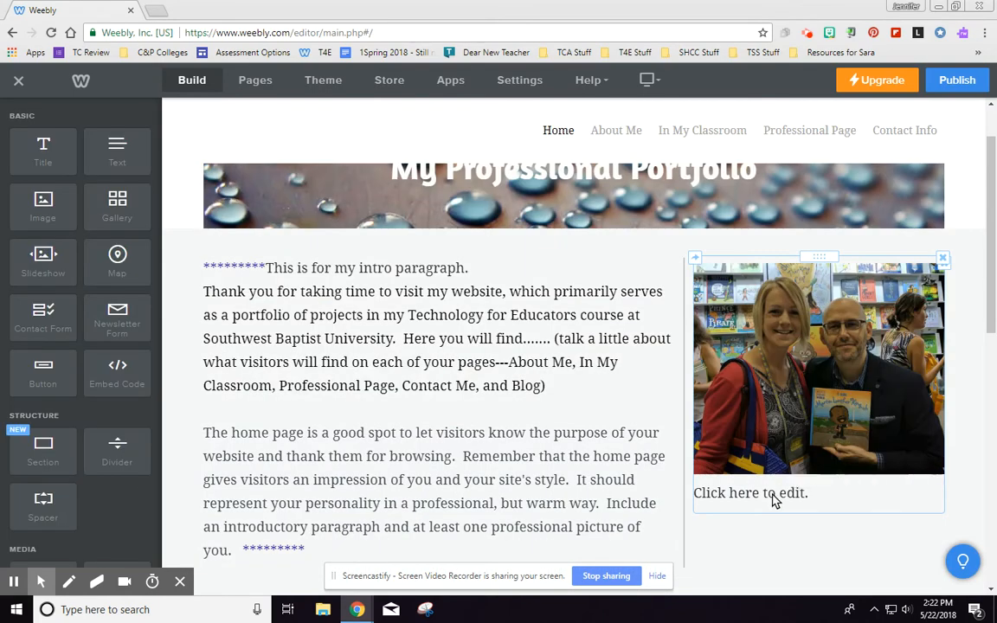
left_click(776, 500)
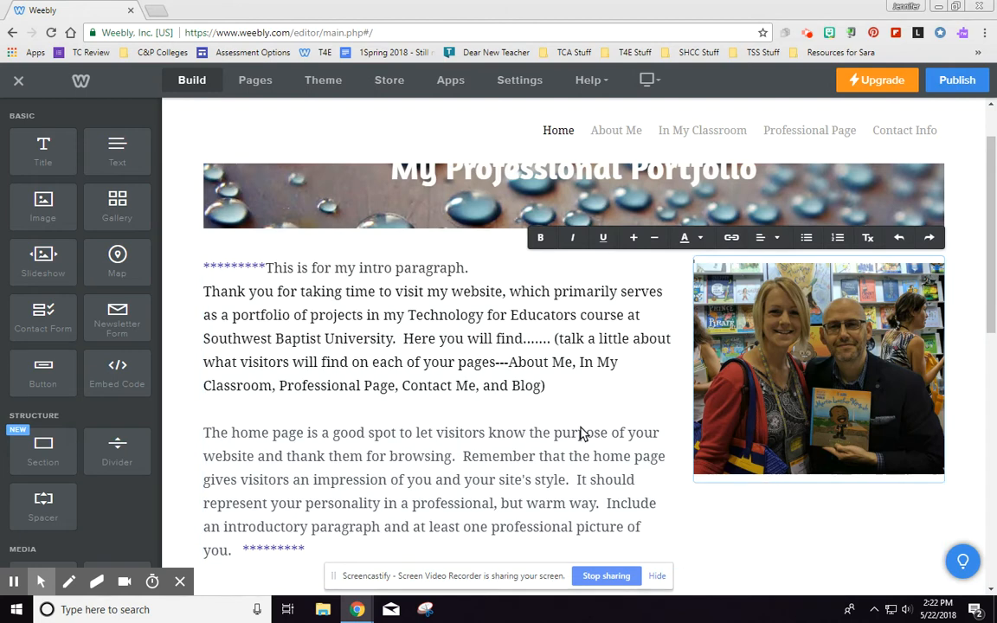
left_click_drag(106, 150, 806, 532)
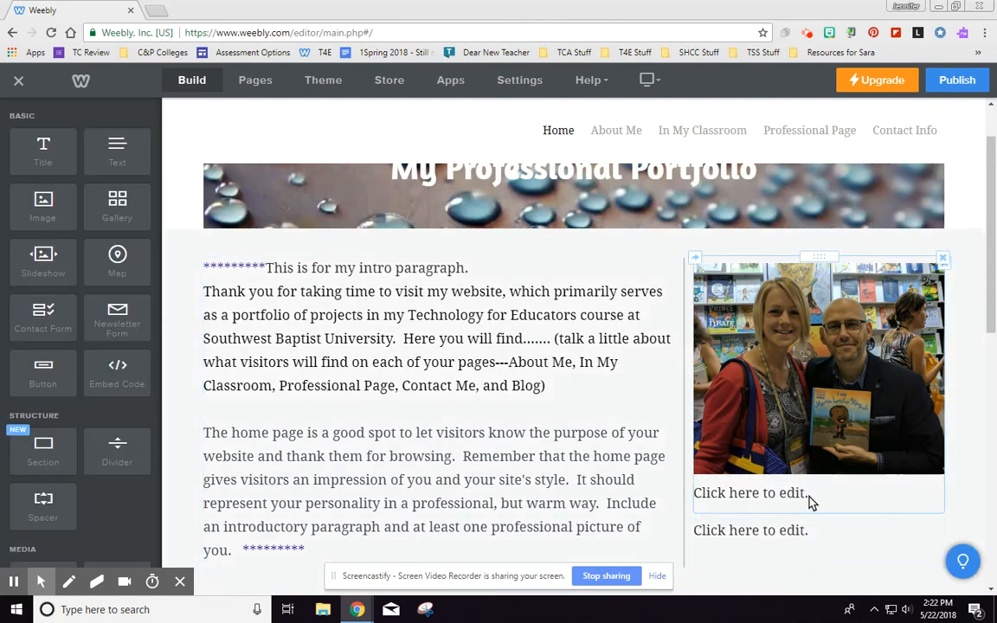
left_click(814, 499)
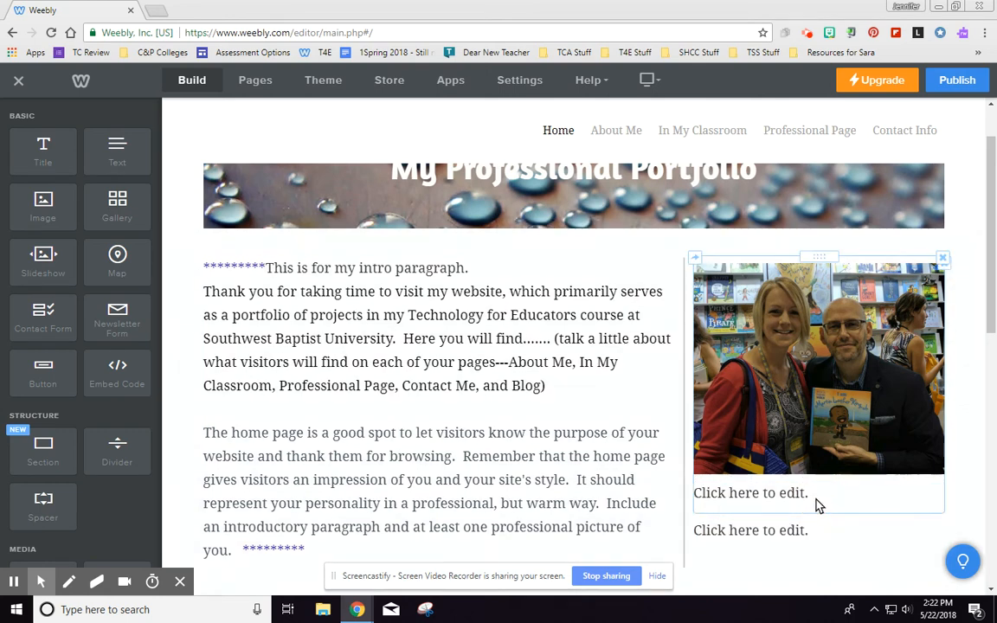
left_click(816, 502)
left_click(812, 507)
left_click(808, 533)
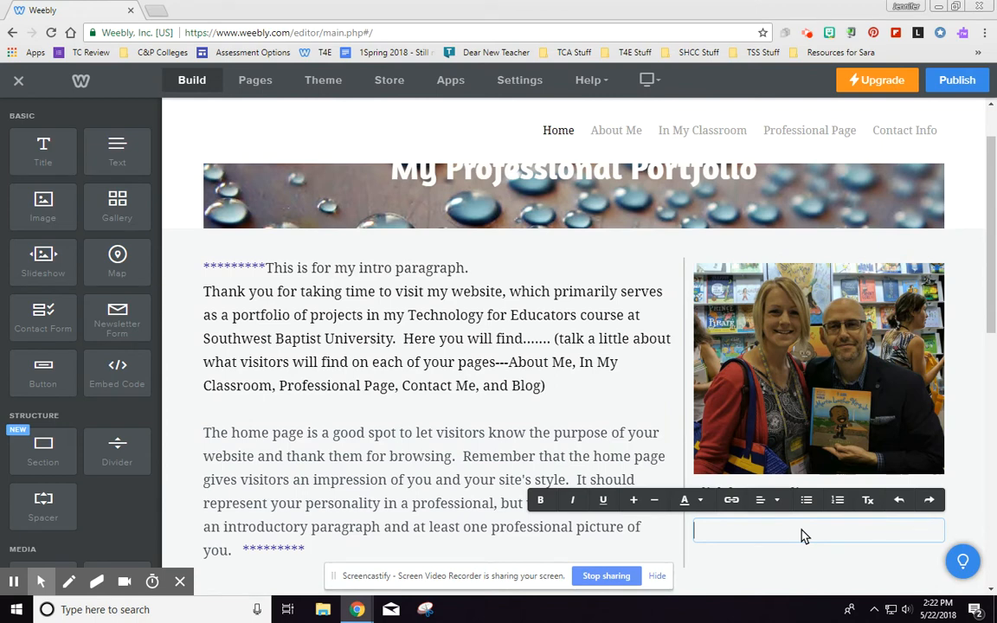
type("Insert picture here.")
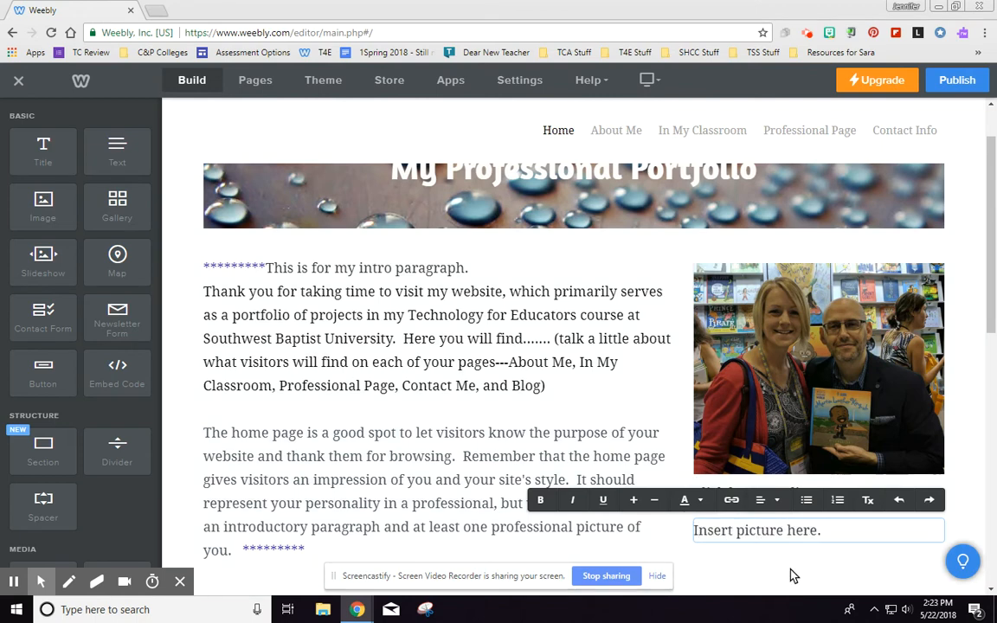
Try to edit the "Click here to edit." placeholder text directly beneath the photo
left_click(791, 573)
left_click(823, 505)
left_click(835, 543)
left_click(823, 500)
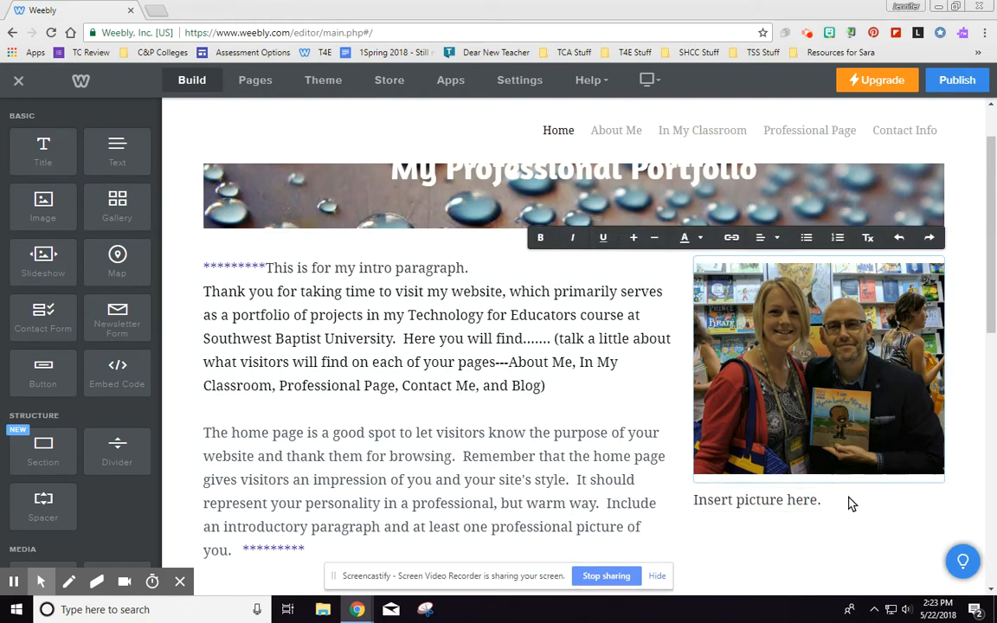
left_click(790, 481)
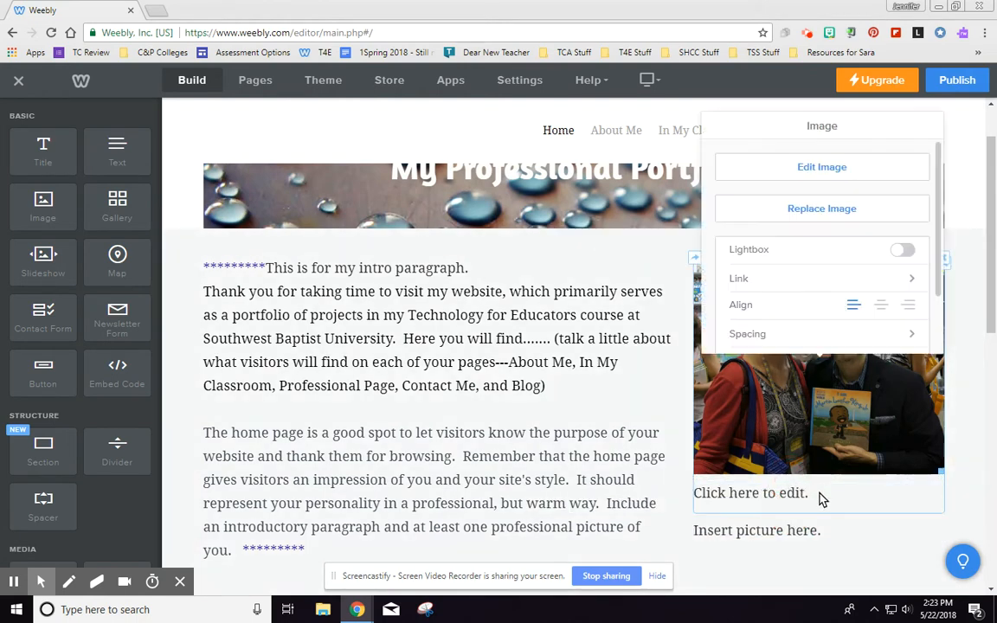
left_click(821, 499)
left_click(758, 507)
left_click(738, 565)
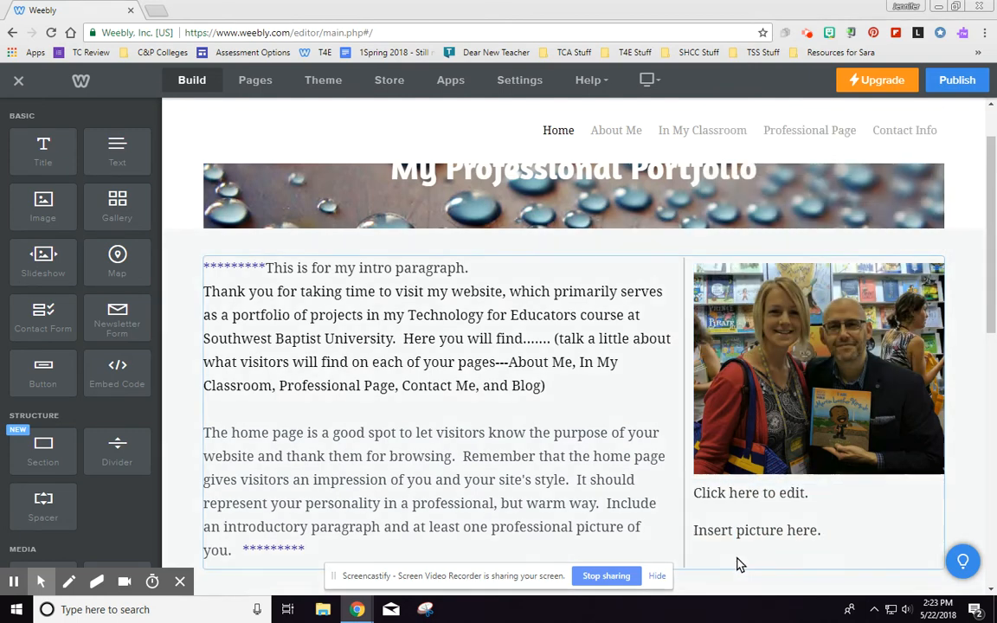
left_click(651, 538)
left_click(727, 495)
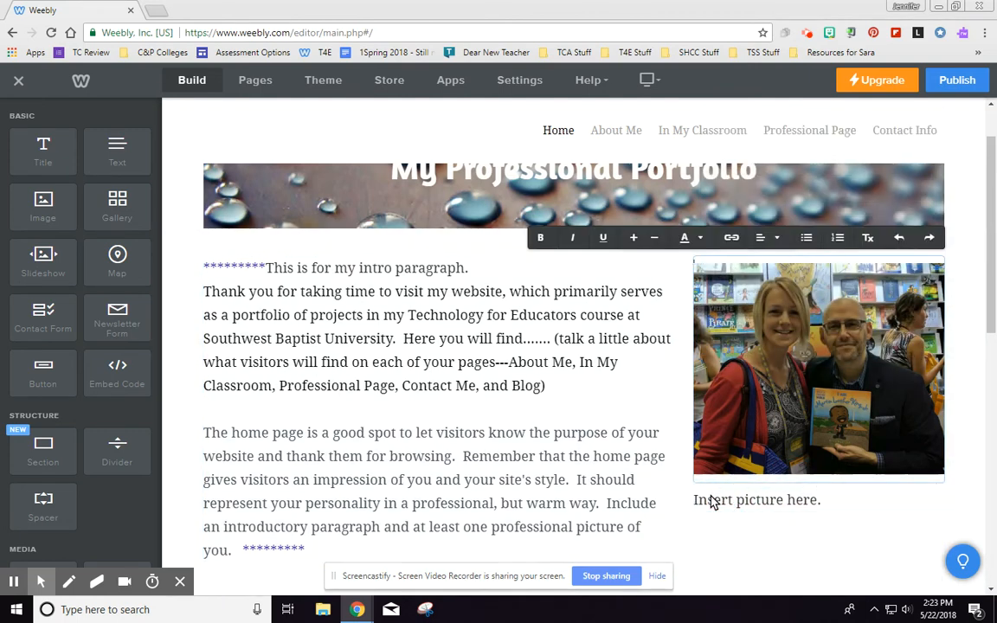
left_click(708, 478)
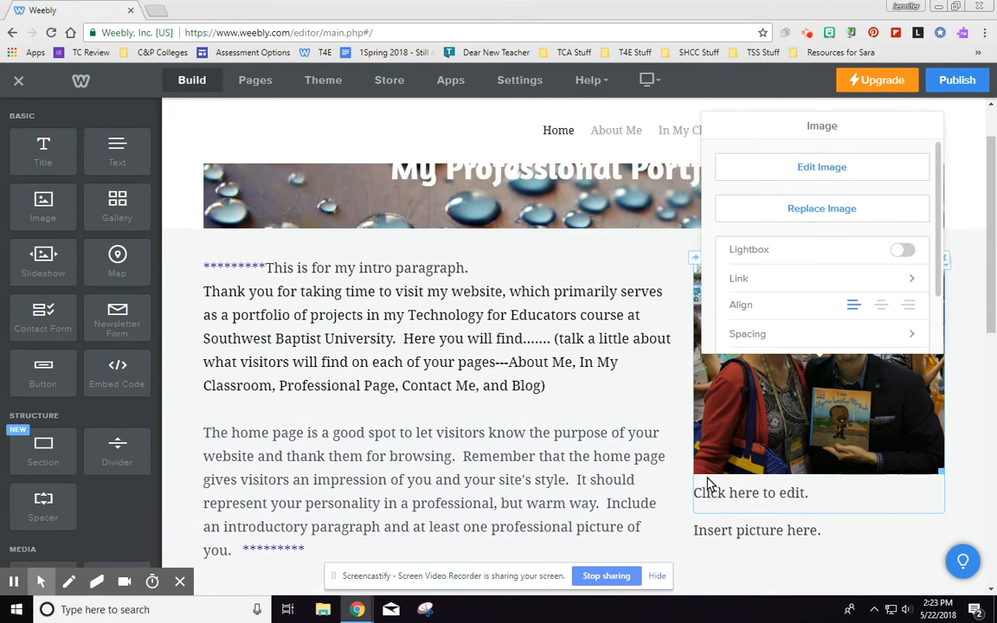
left_click(822, 547)
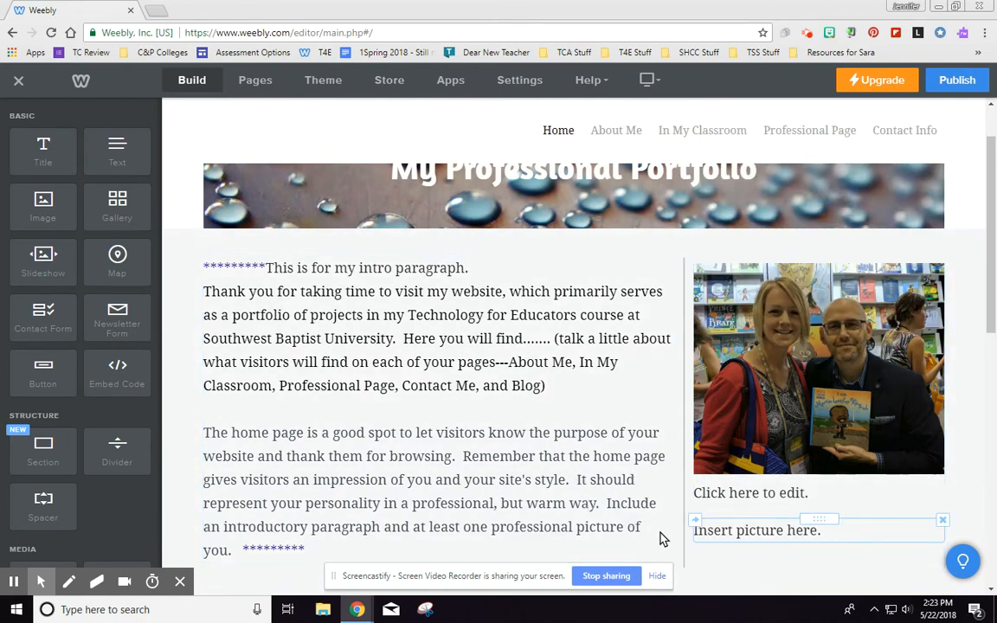
Switch to the sample website and examine the title and content of its home page's second section
scroll(502, 460, "down", 2)
key("alt+Tab")
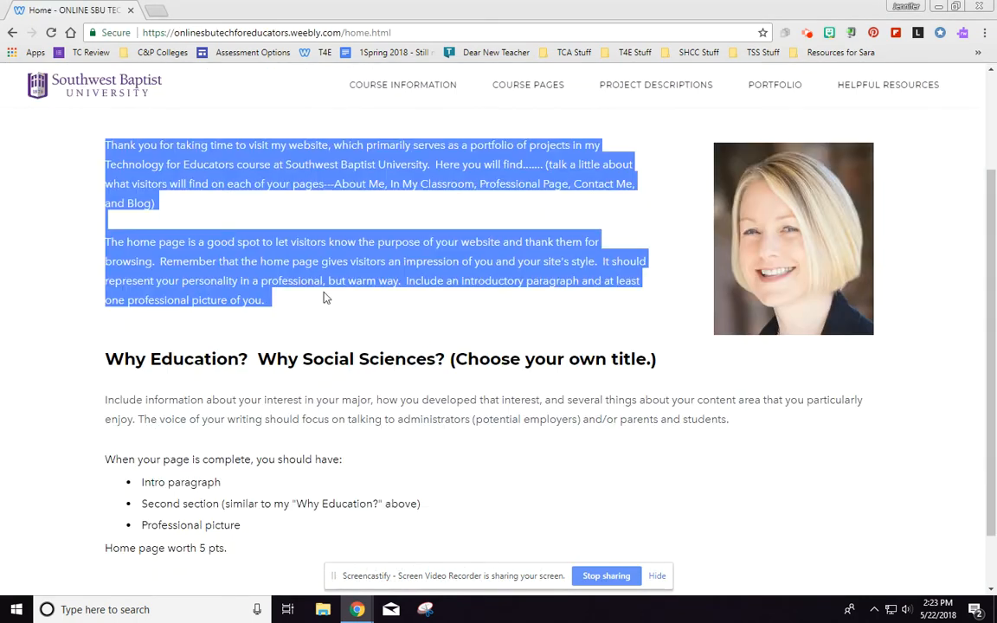
left_click(298, 326)
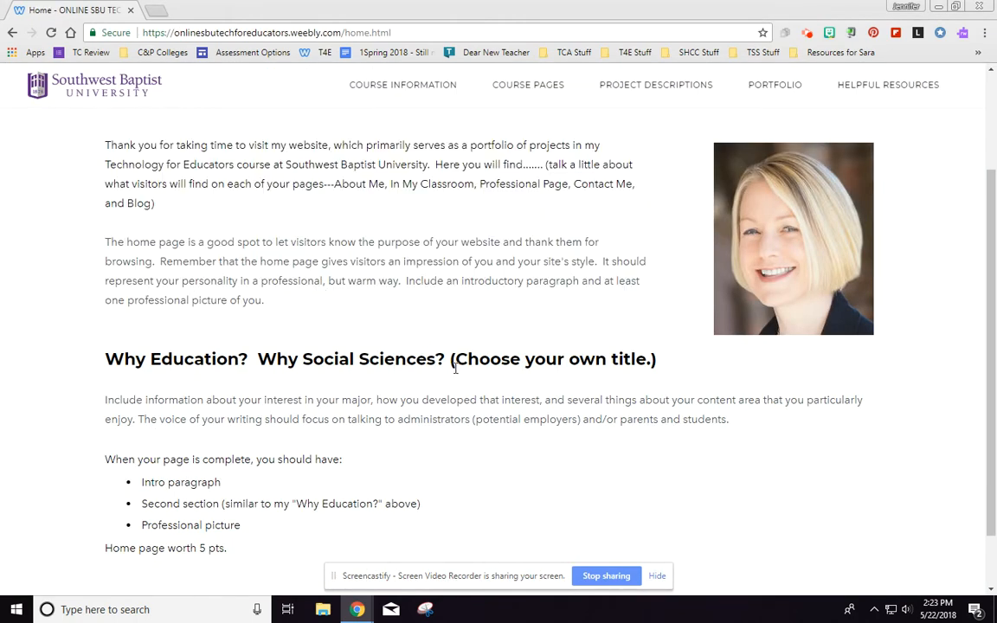
scroll(449, 361, "up", 2)
scroll(448, 367, "down", 3)
key("alt+Tab")
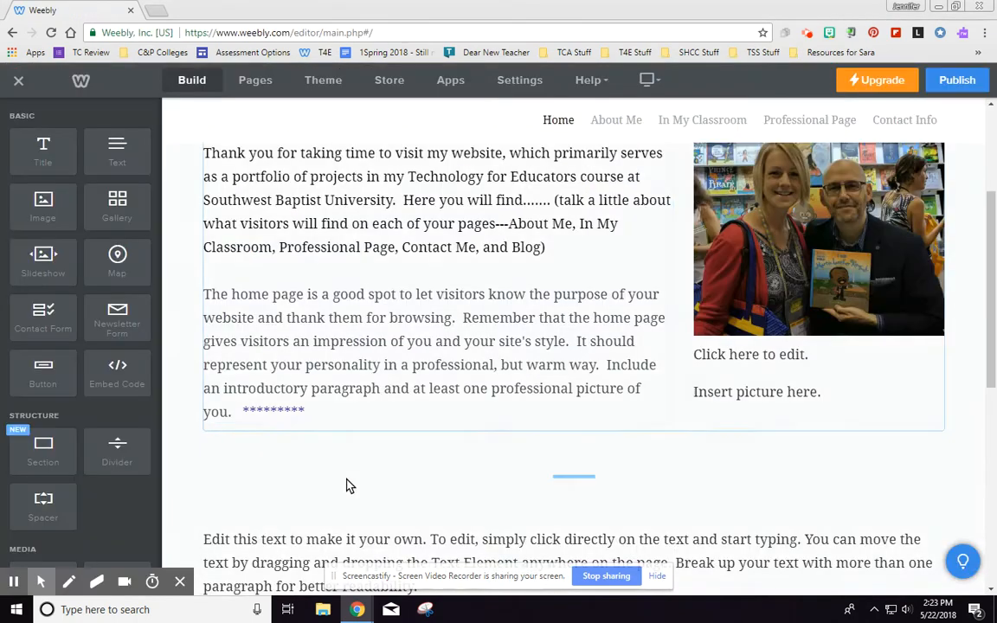
key("alt+Tab")
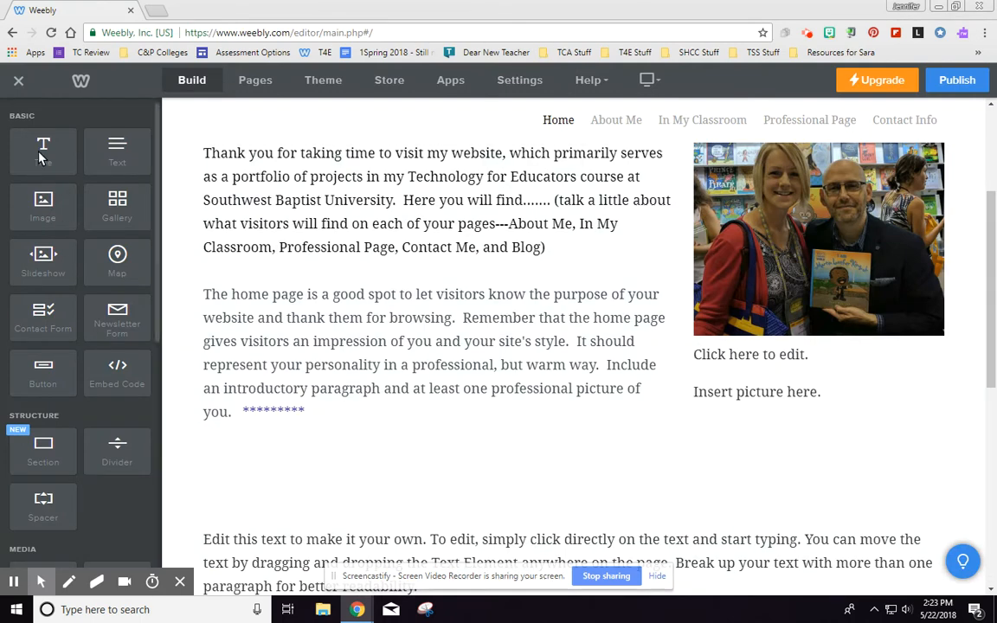
Add a title element below the intro text reading "WHY EDUCATION? WHY SOCIAL SCIENCES? (WHATEVER TITLE YOU WANT)"
left_click_drag(39, 156, 500, 443)
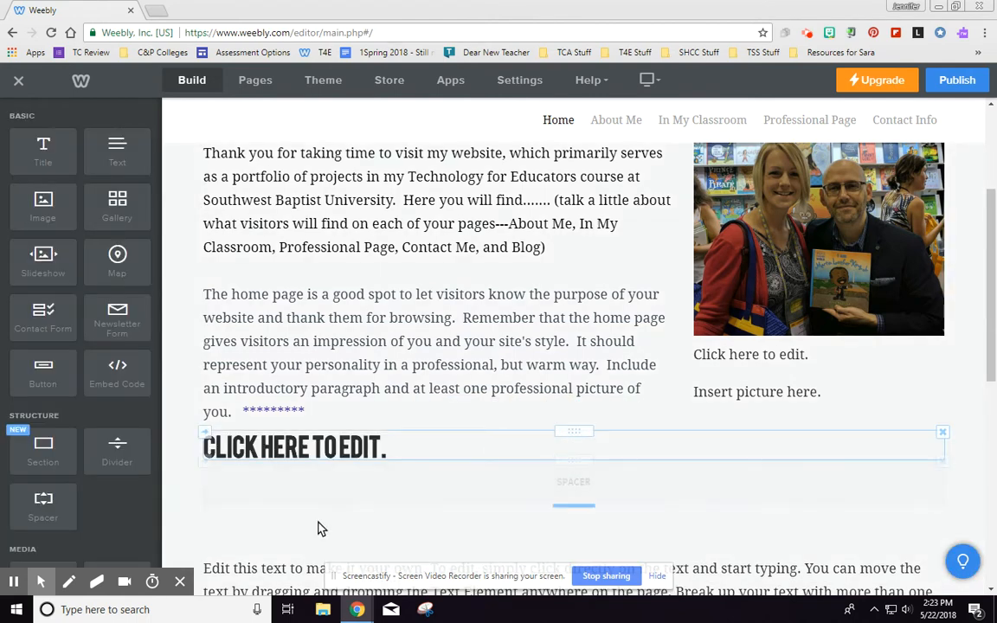
left_click(245, 457)
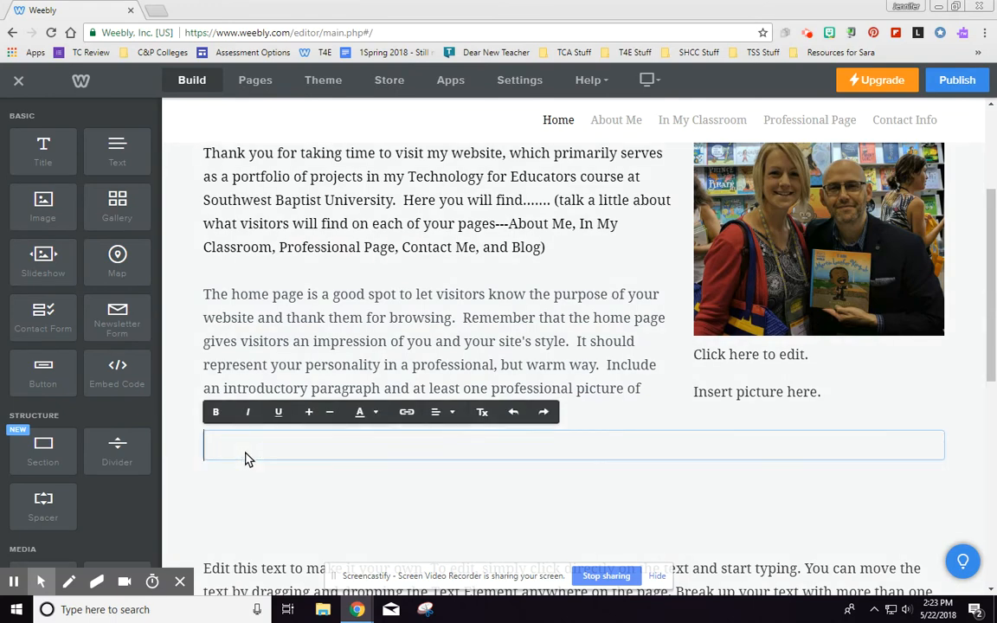
type("WHY E")
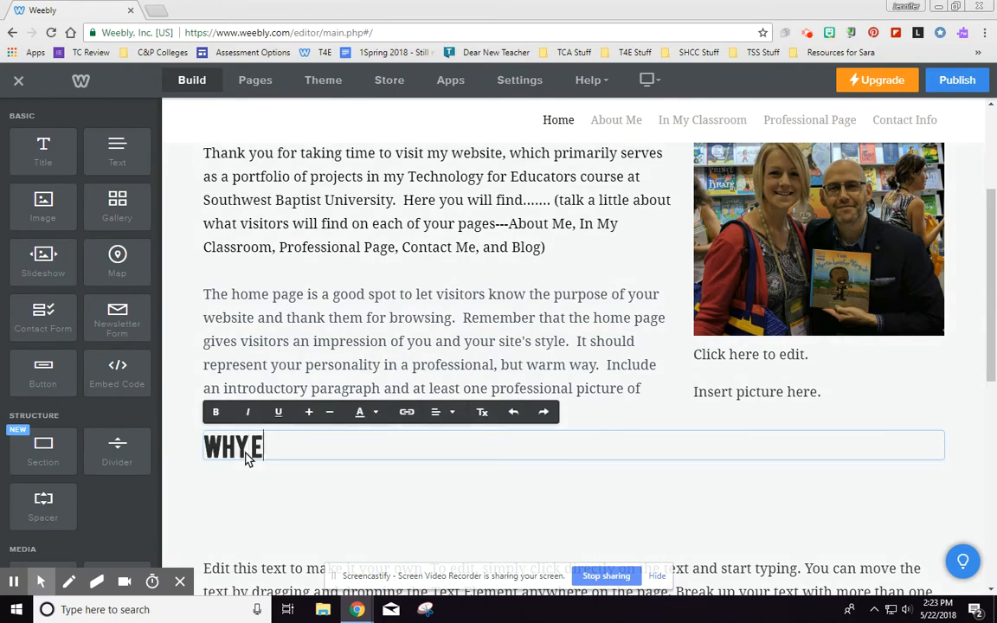
type("DUCATION? WHY")
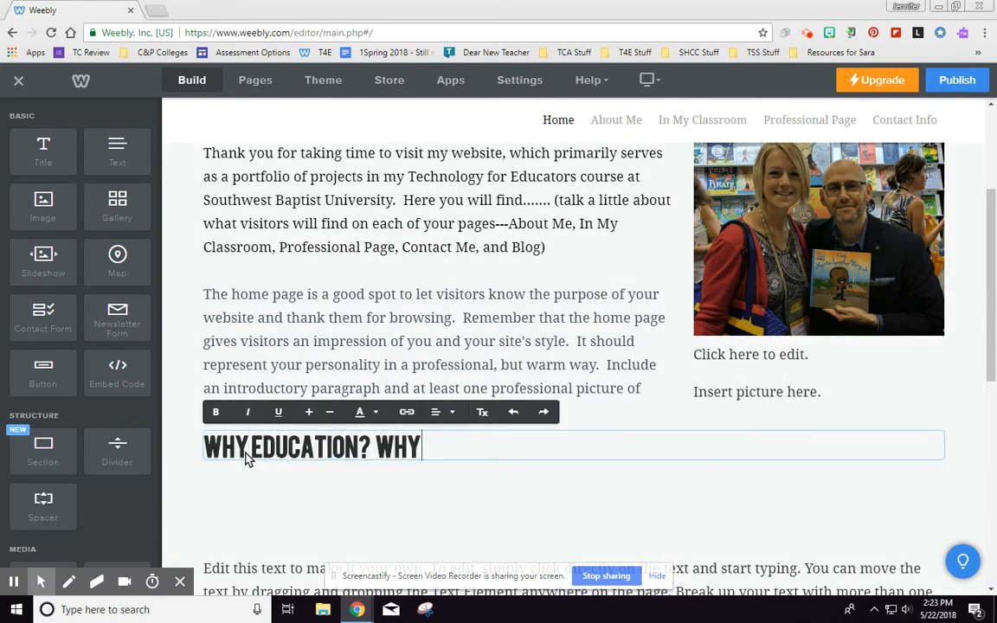
type(" SOCIAL SCIE")
key("BackSpace")
type("SC")
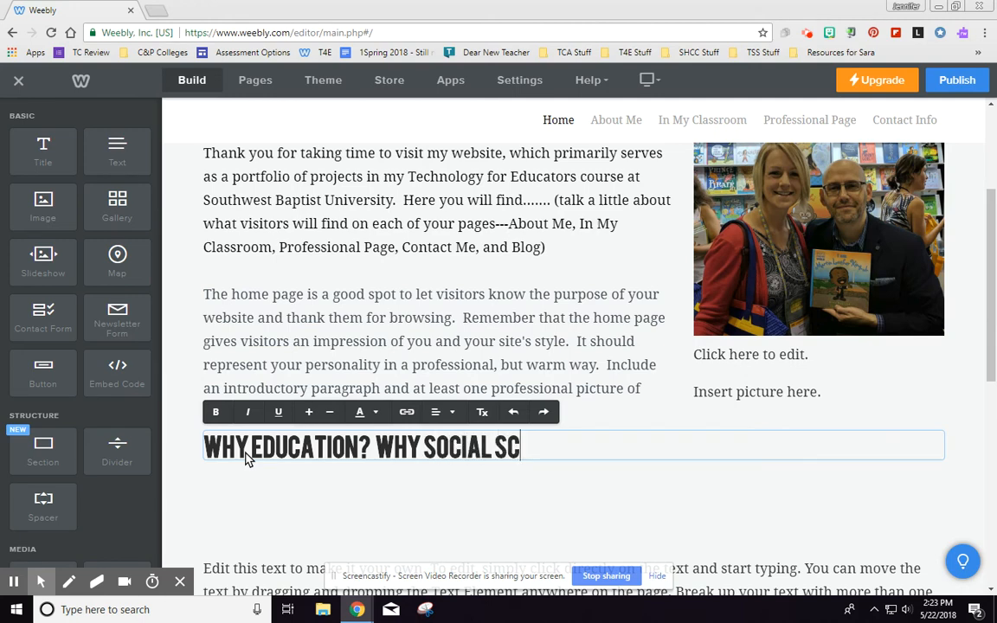
type("IENCES? (")
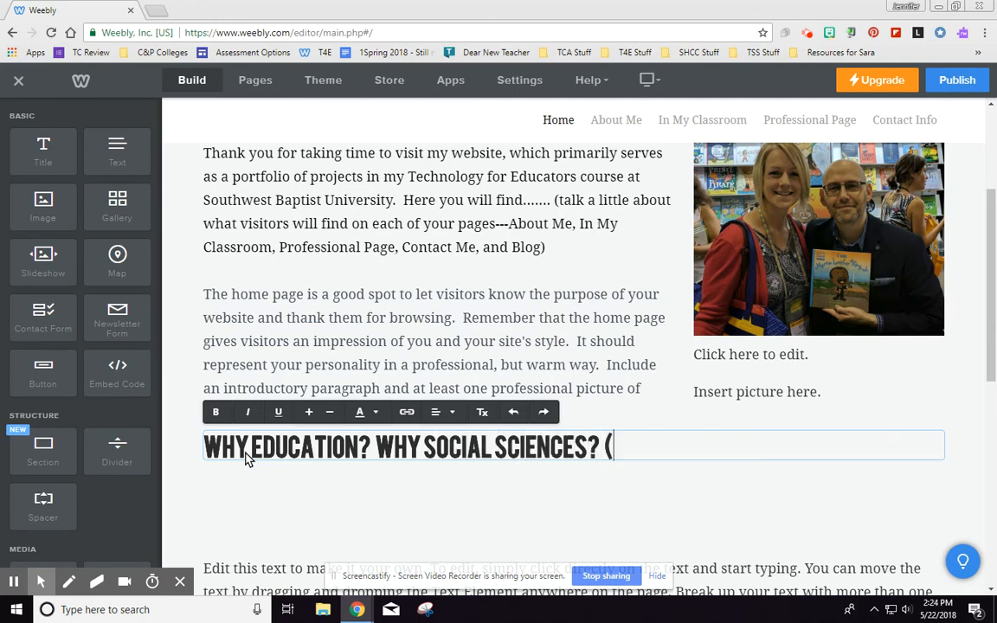
type("WHATEVER TIT")
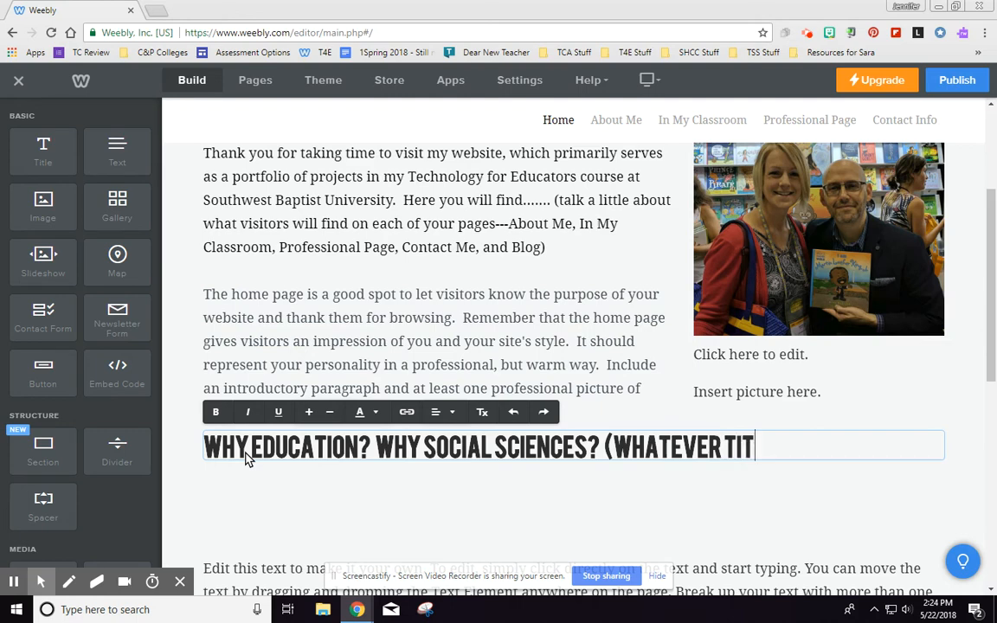
type("LE YOU WANT")
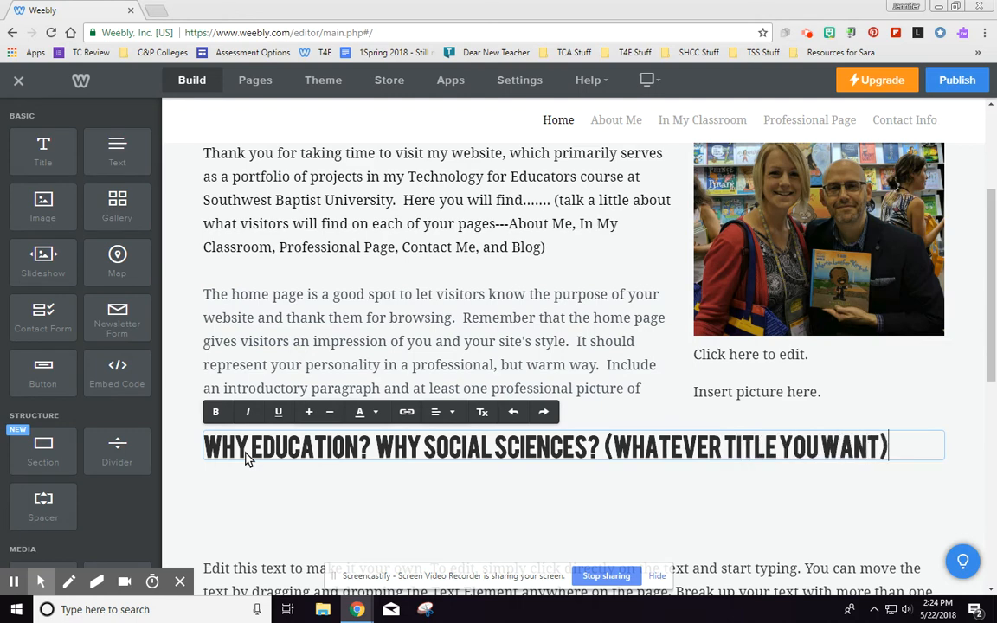
Try Lilly and settle on Amaranth as the theme's font for paragraph titles
left_click_drag(892, 447, 207, 452)
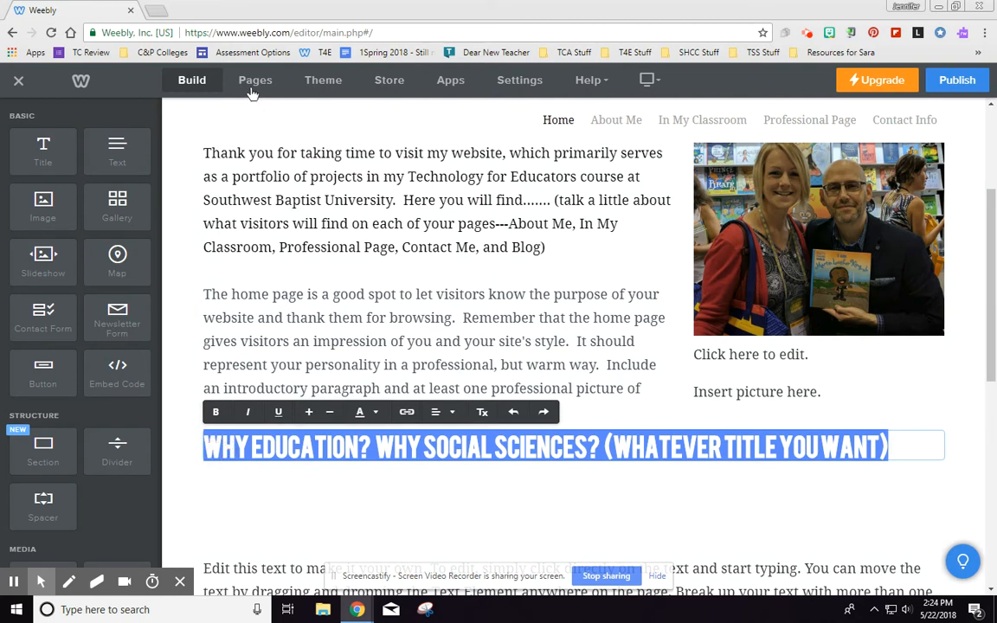
left_click(323, 82)
left_click(52, 274)
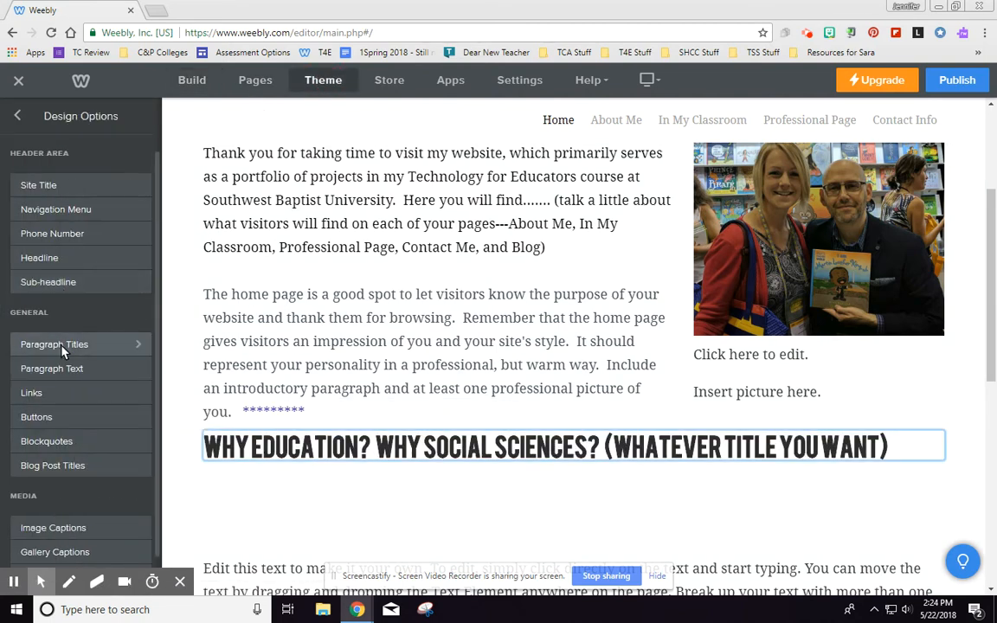
left_click(65, 348)
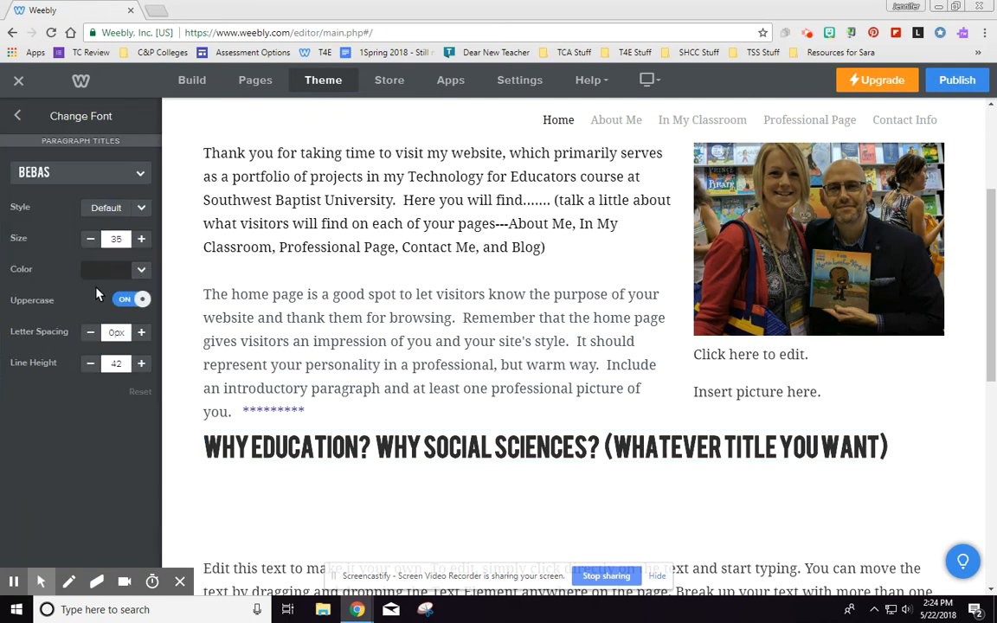
left_click(52, 171)
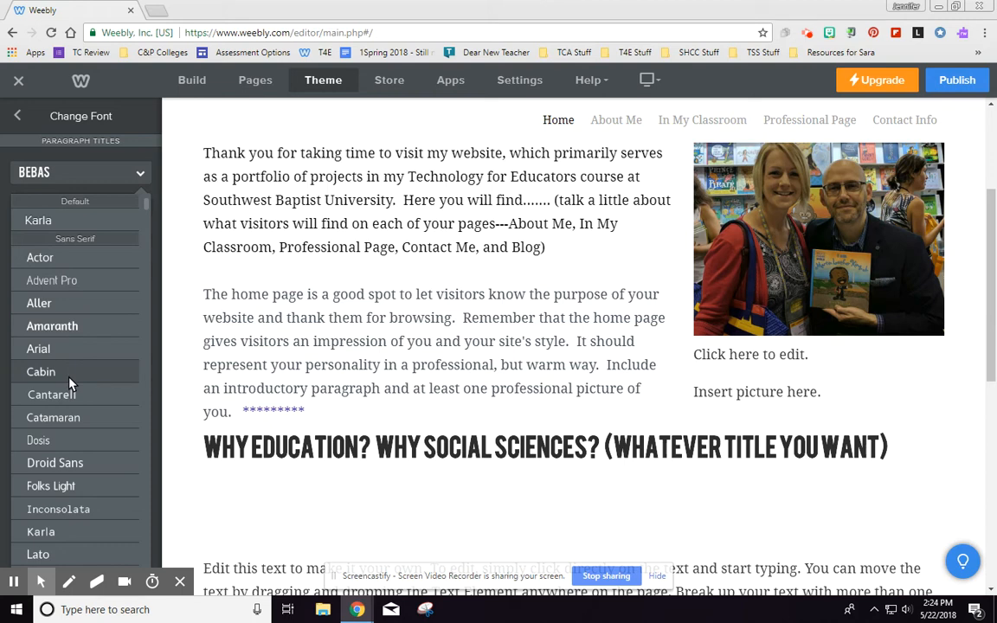
scroll(43, 363, "down", 2)
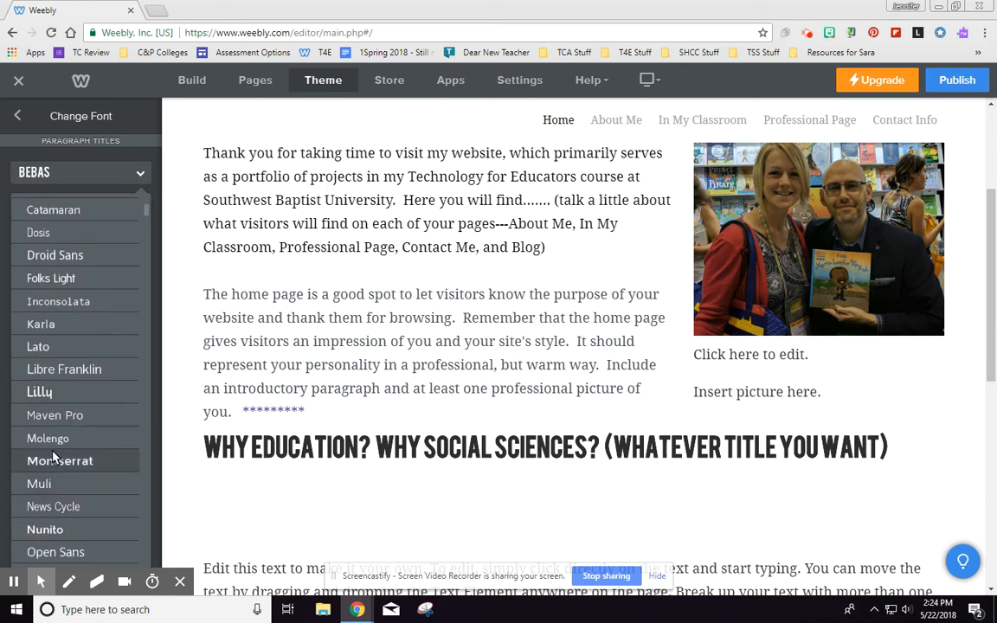
left_click(52, 392)
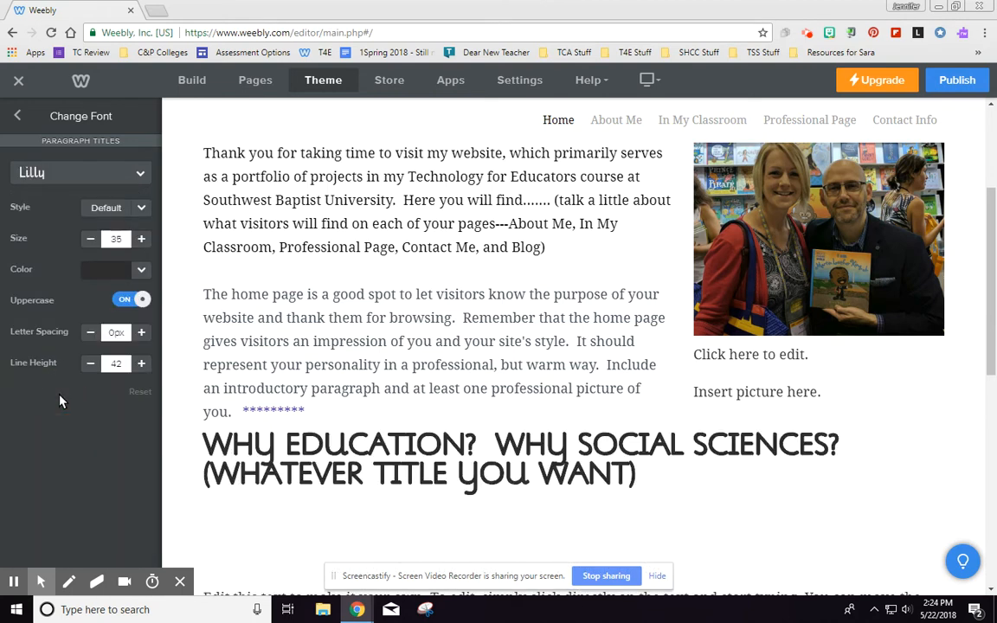
left_click(62, 171)
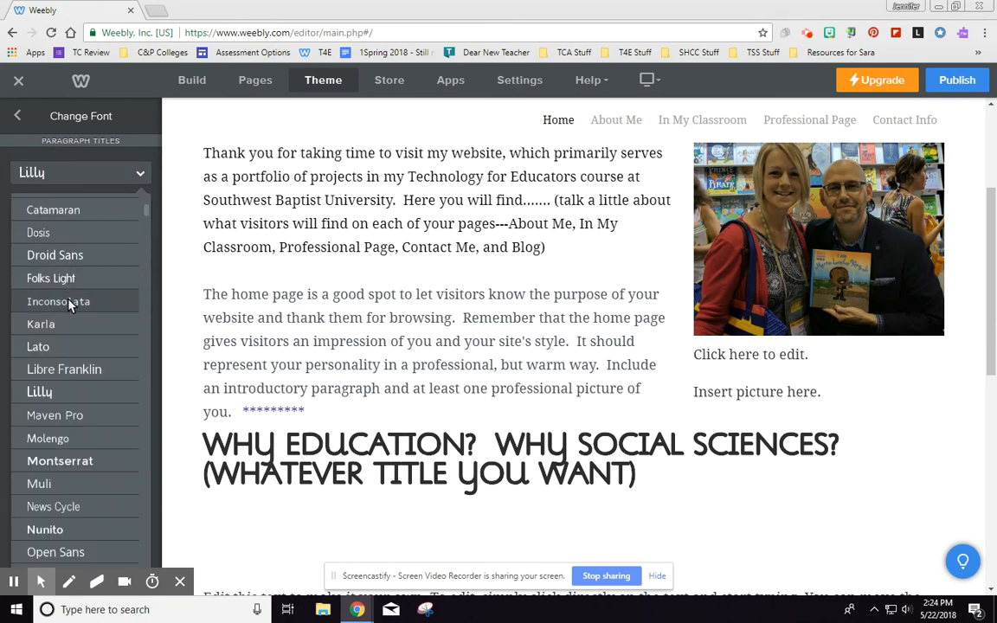
scroll(74, 321, "up", 2)
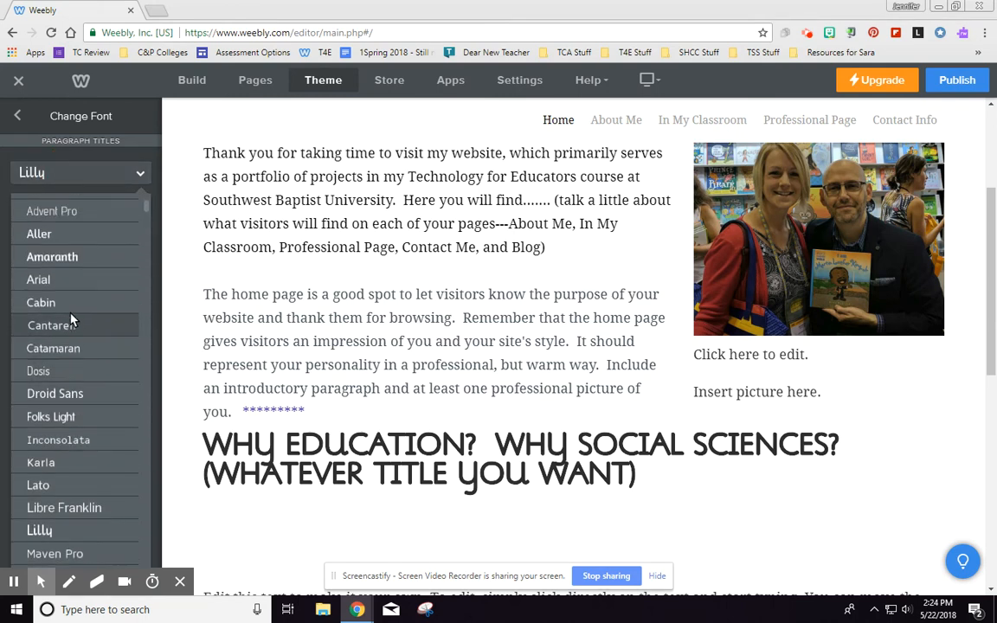
left_click(62, 258)
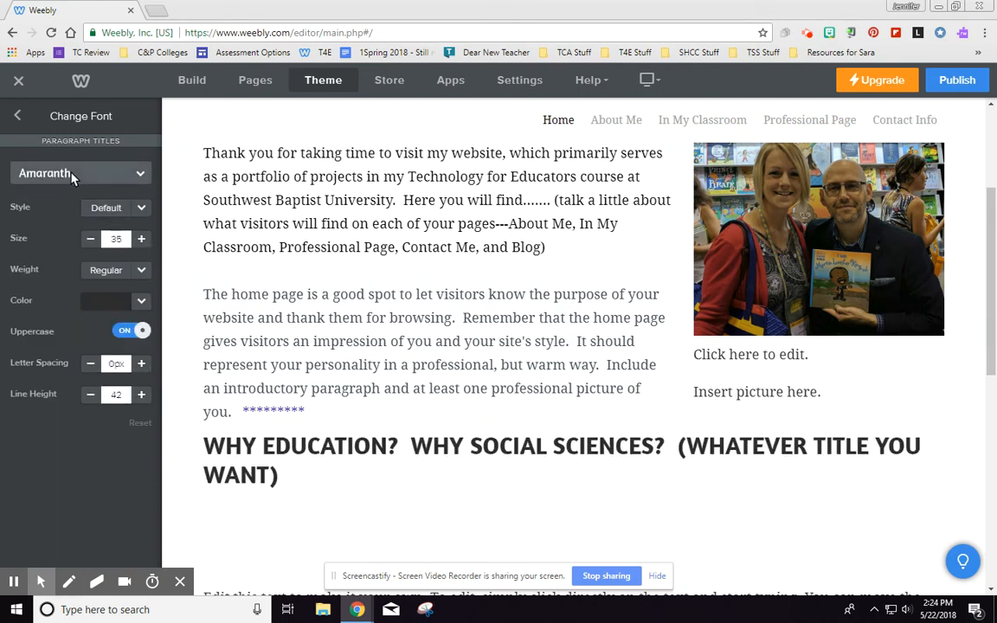
Turn off uppercase for paragraph titles and return to the page-building elements
left_click(137, 331)
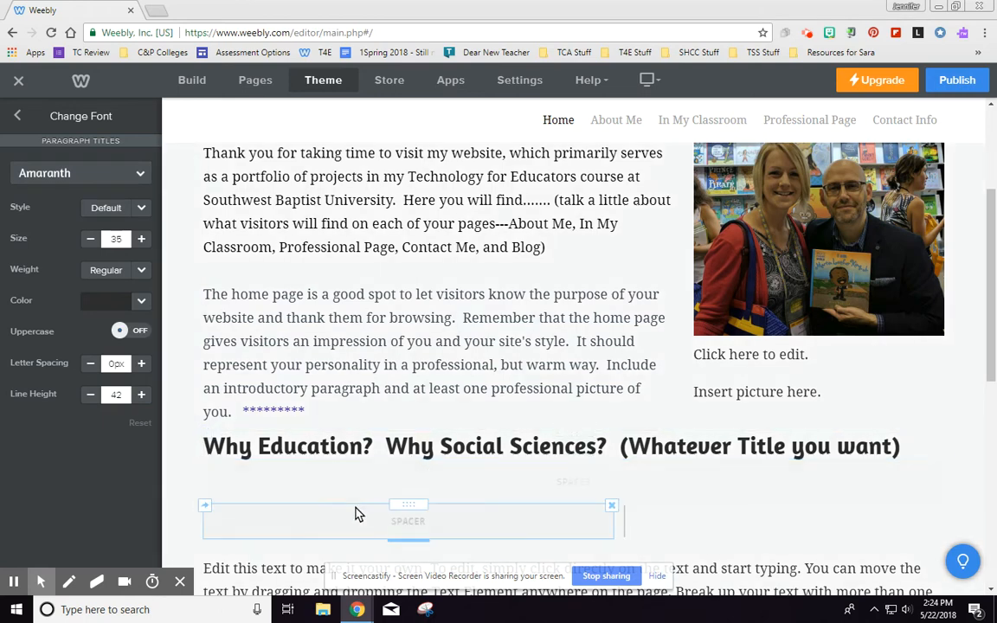
left_click(15, 116)
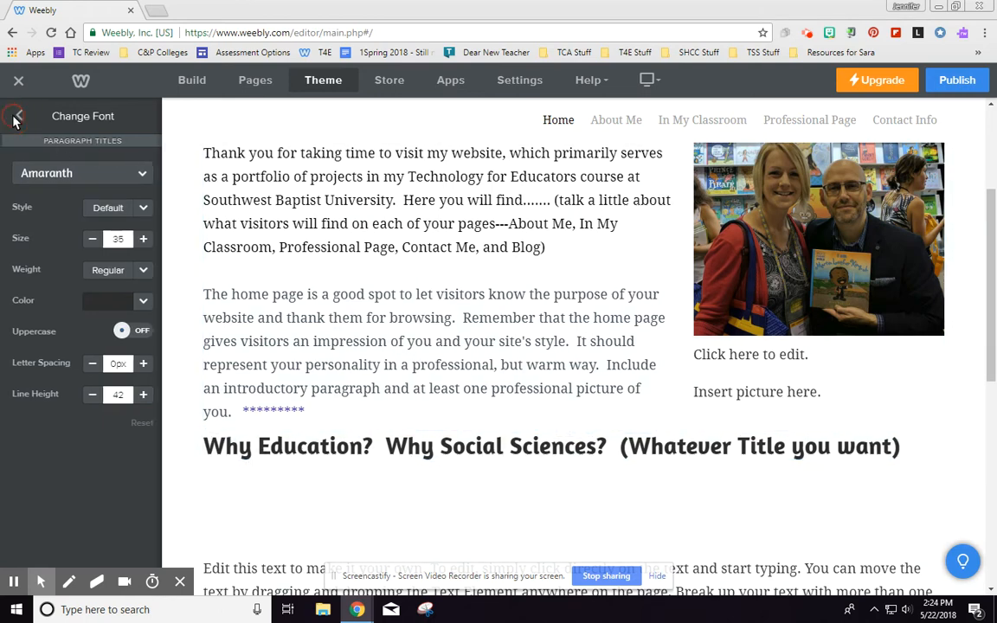
left_click(16, 106)
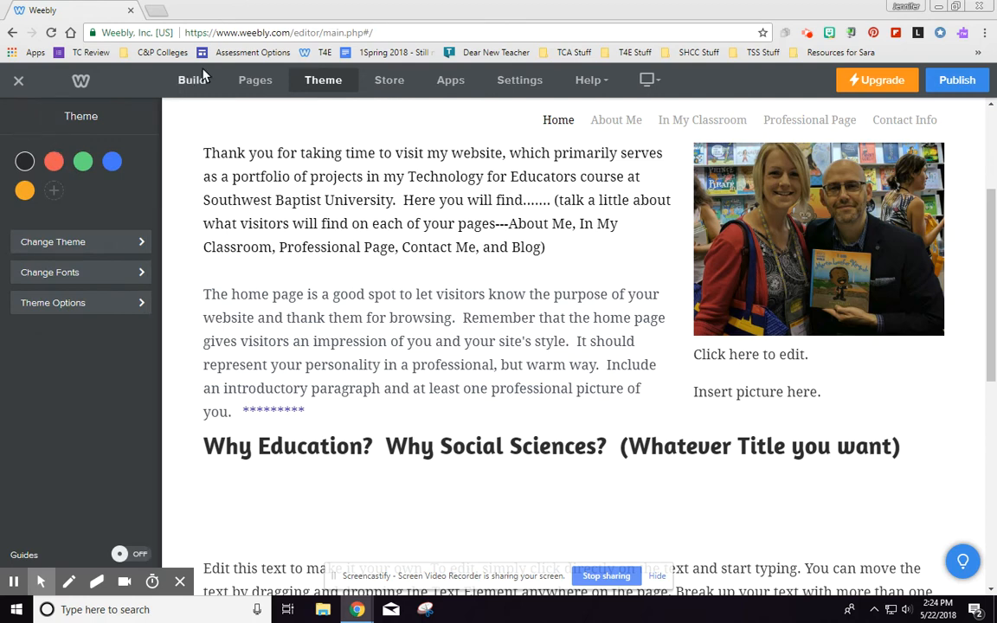
left_click(182, 80)
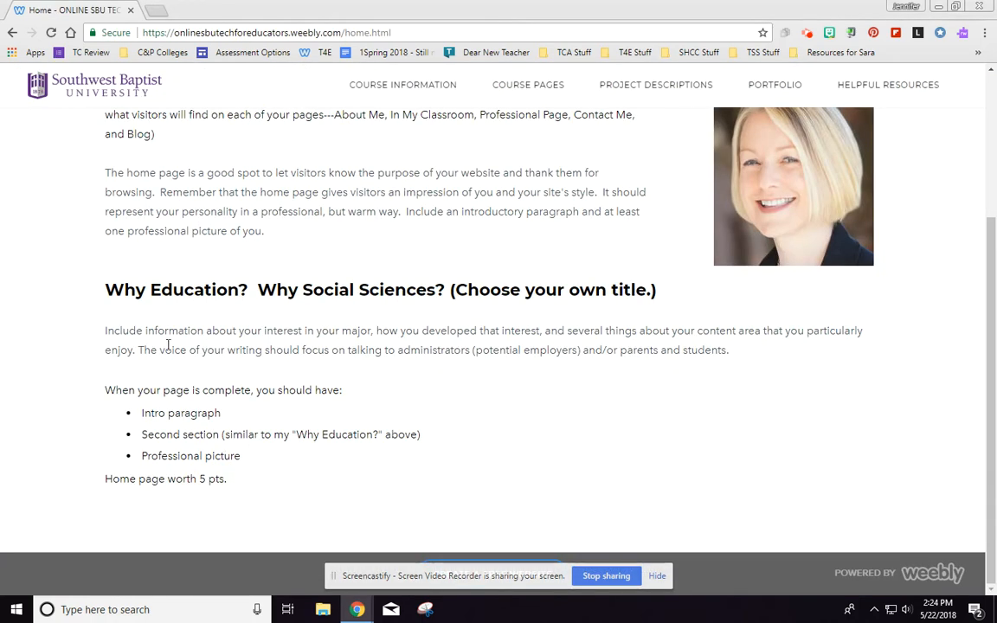
Copy the sample site's paragraph beginning "Include information about your interest" into a new text element directly below the second section's title
left_click_drag(104, 335, 744, 350)
key("ctrl+c")
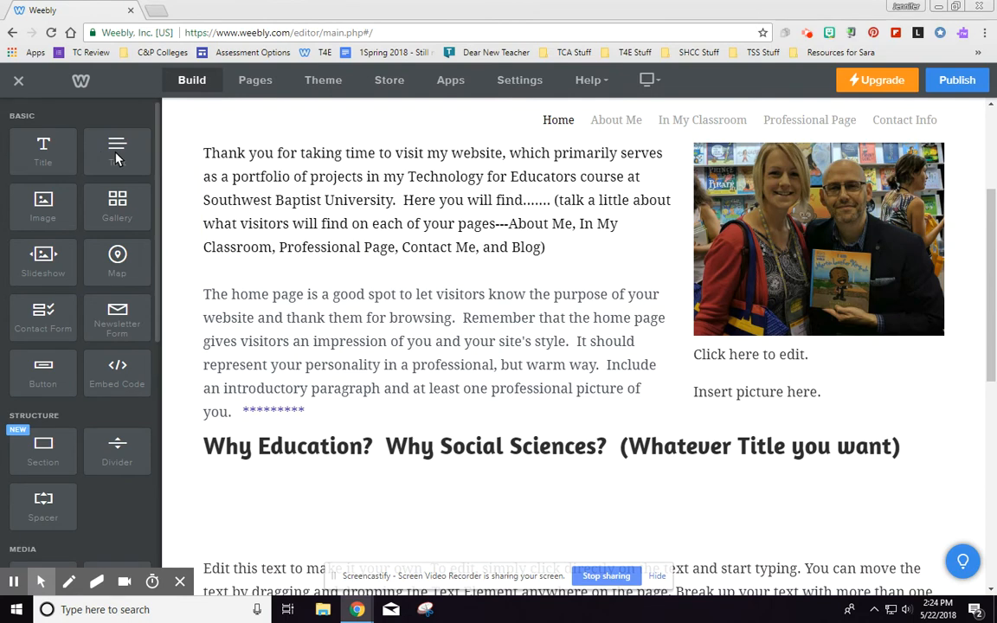
left_click_drag(117, 156, 363, 481)
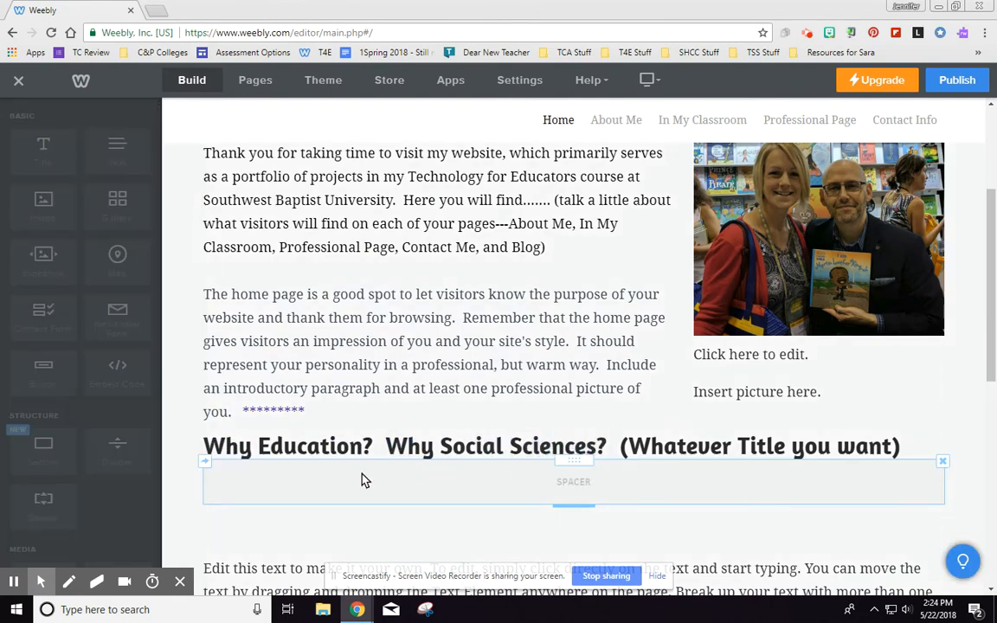
left_click(219, 480)
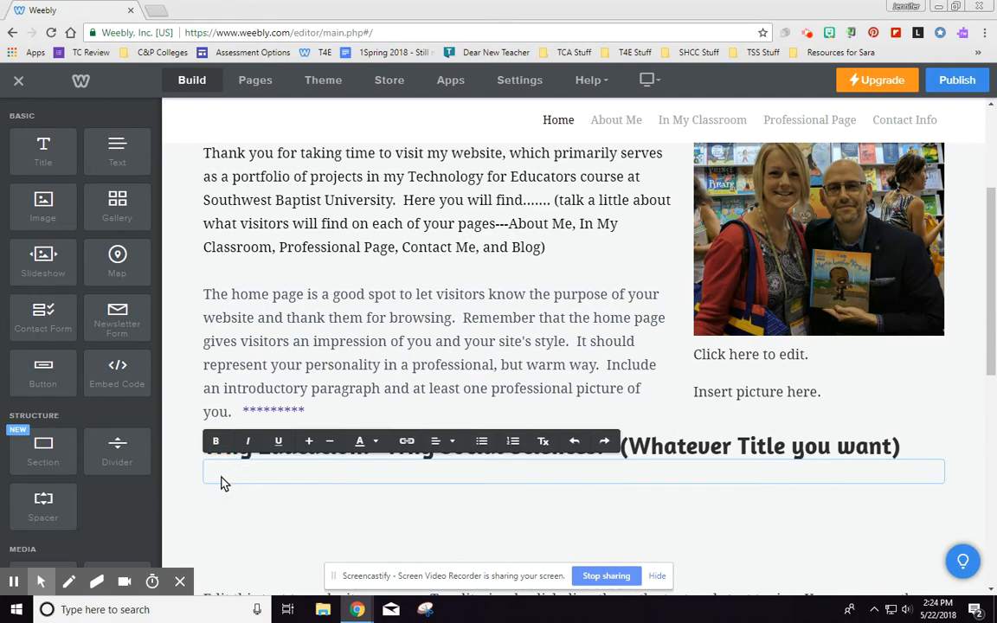
key("ctrl+v")
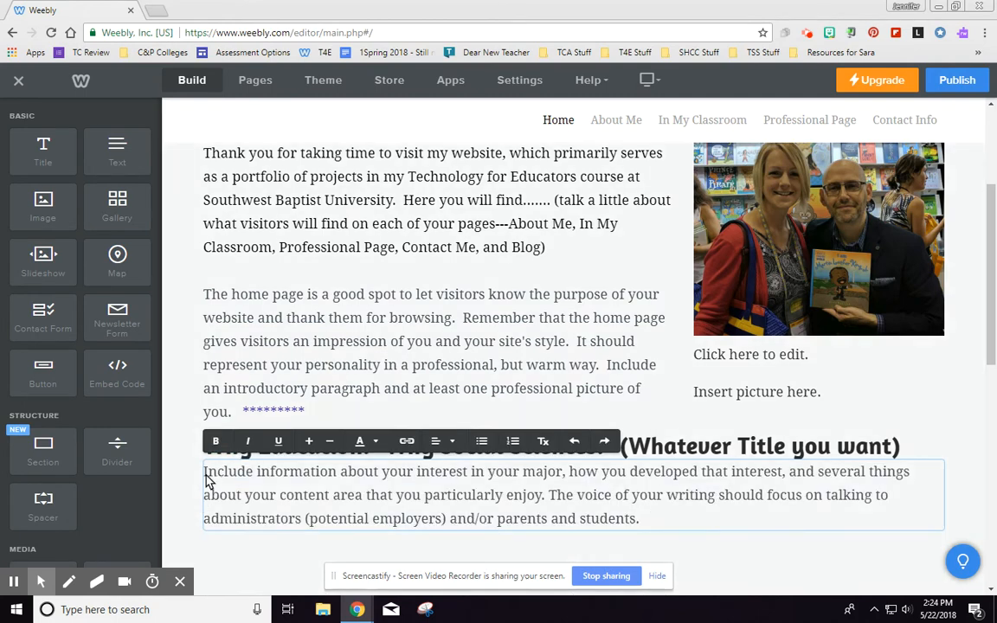
Copy the purple asterisks from the end of the intro text and paste them before and after the second section's paragraph
left_click(312, 409)
triple_click(286, 410)
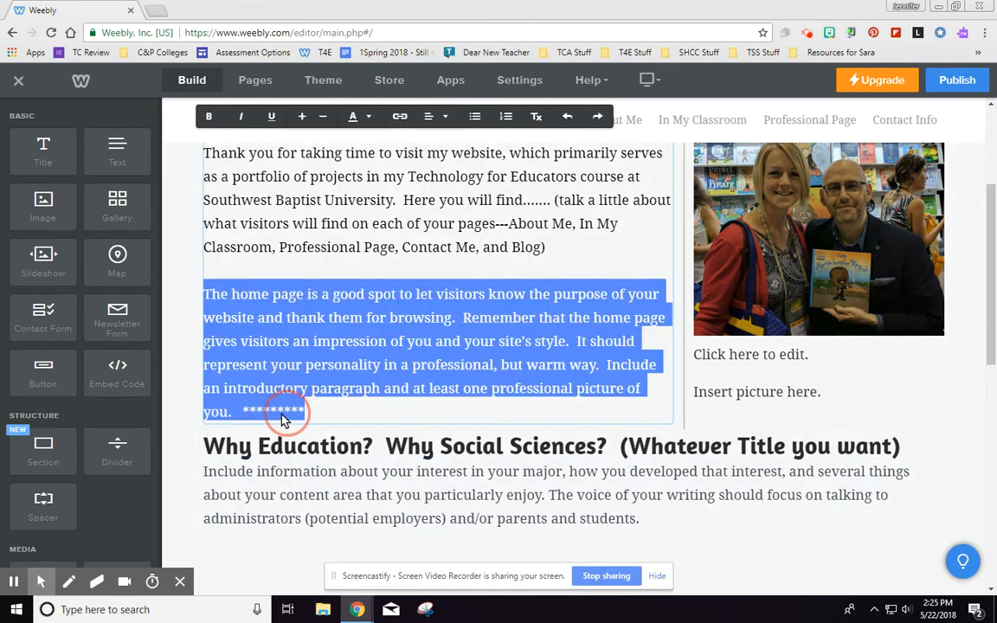
left_click_drag(242, 413, 307, 416)
key("ctrl+c")
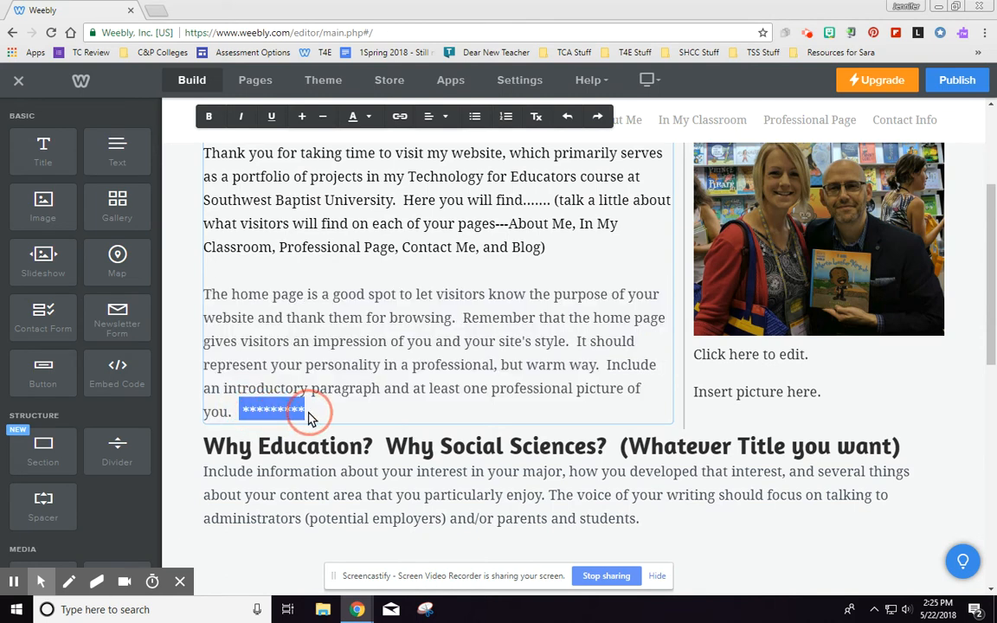
left_click(206, 482)
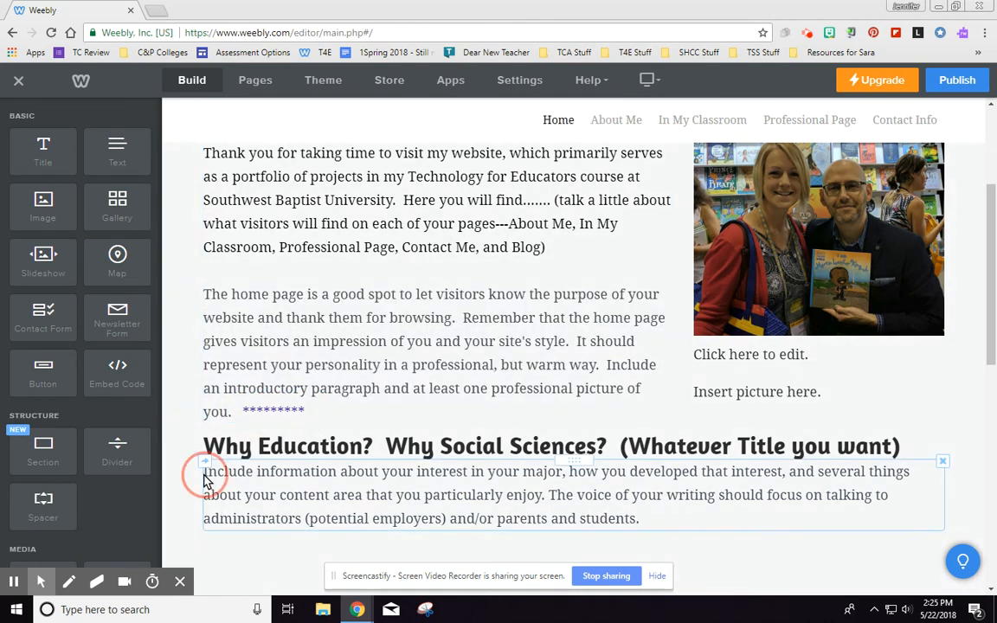
left_click(206, 481)
double_click(224, 478)
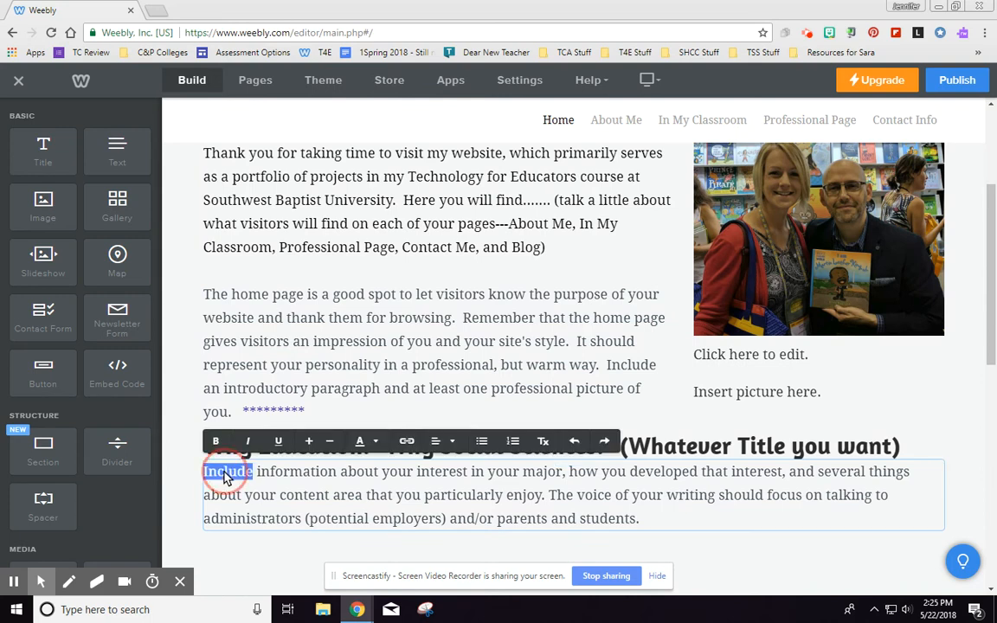
key("Left")
key("ctrl+v")
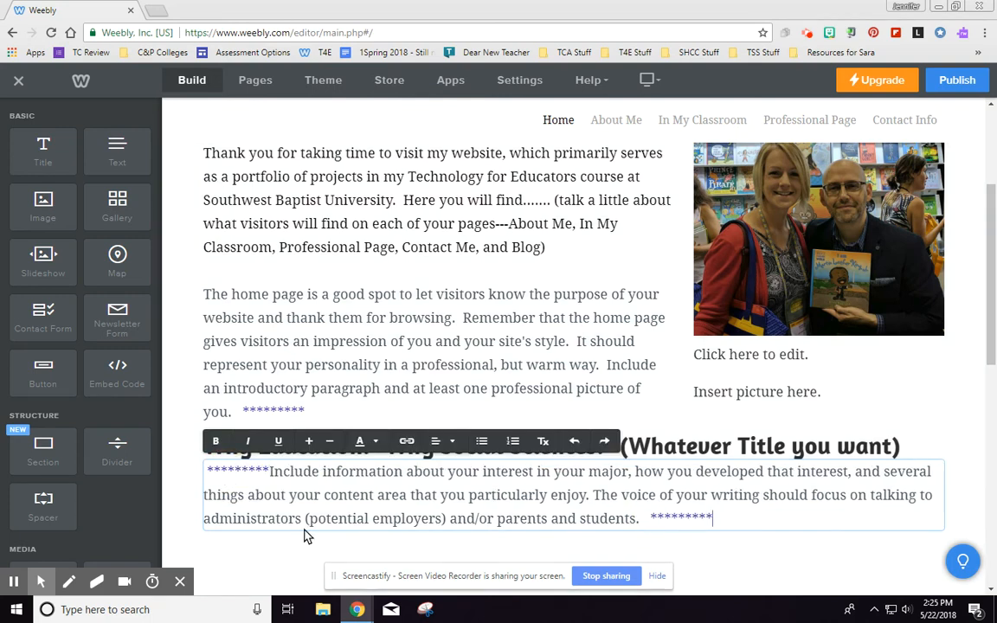
left_click(184, 502)
Add a spacer between the intro text and the "Why Education?" title
scroll(184, 502, "down", 2)
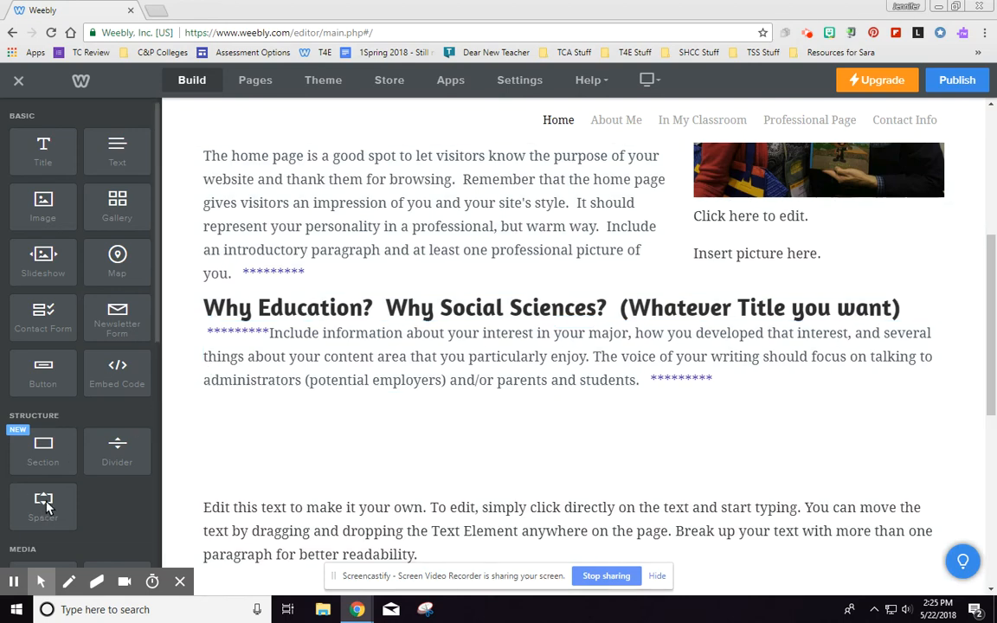
left_click_drag(50, 507, 269, 296)
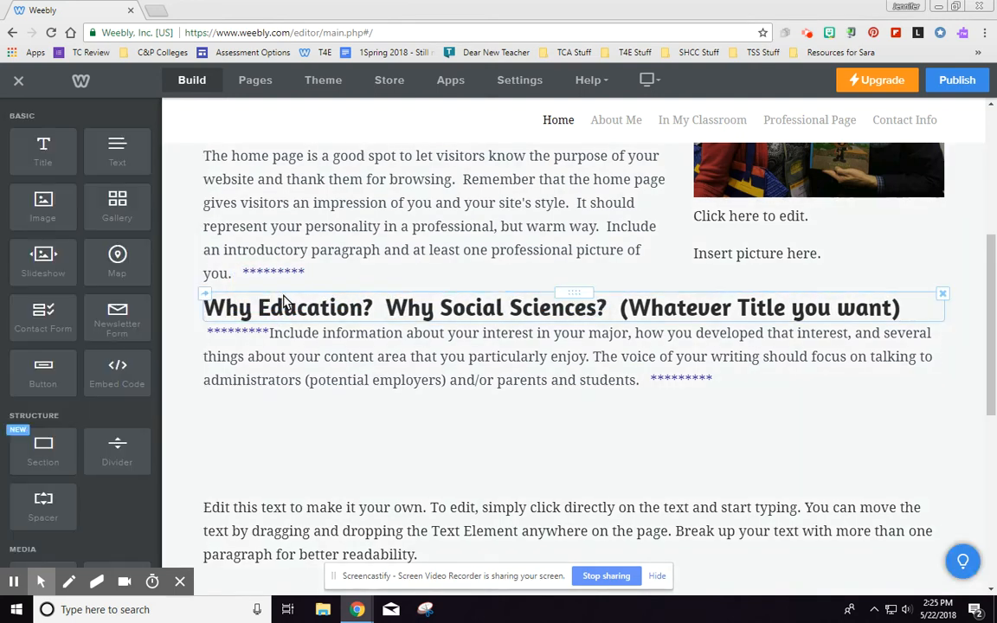
left_click_drag(268, 339, 554, 264)
Delete the spacers between the second section's paragraph and the "Edit this text to make it your own" placeholder
left_click(941, 230)
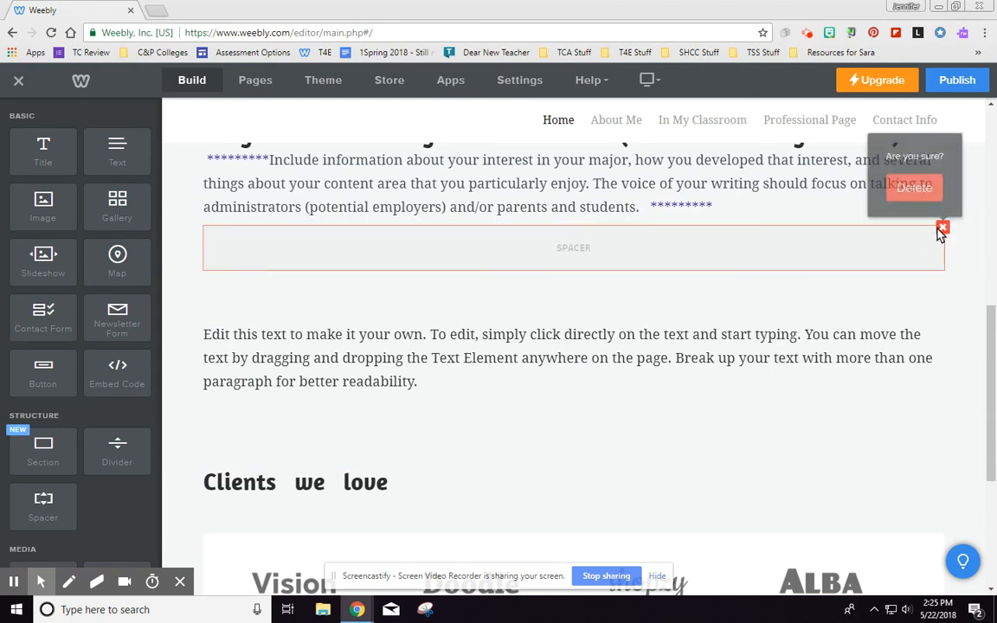
left_click(919, 187)
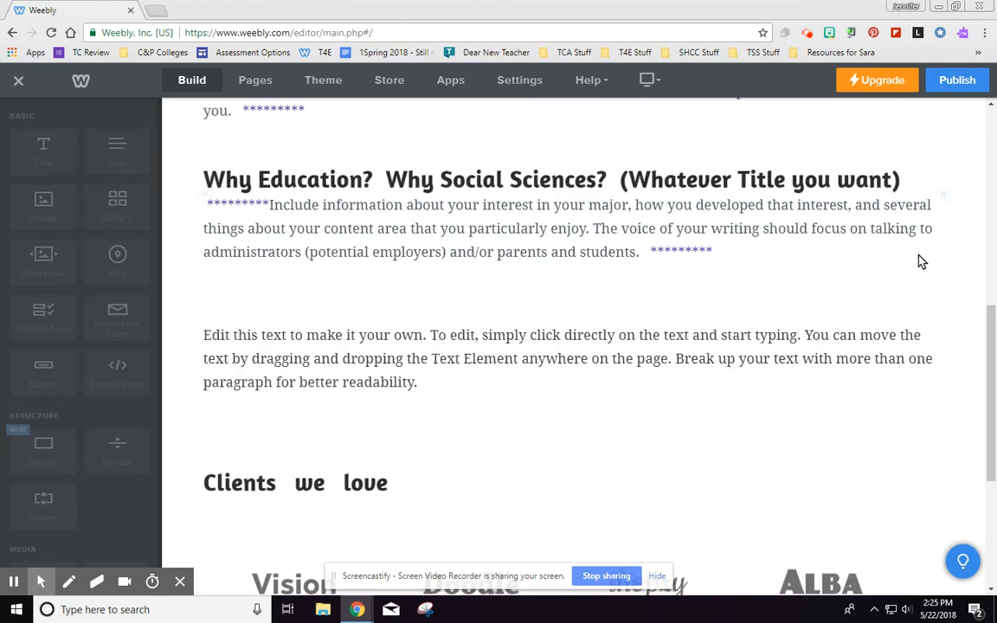
left_click(943, 227)
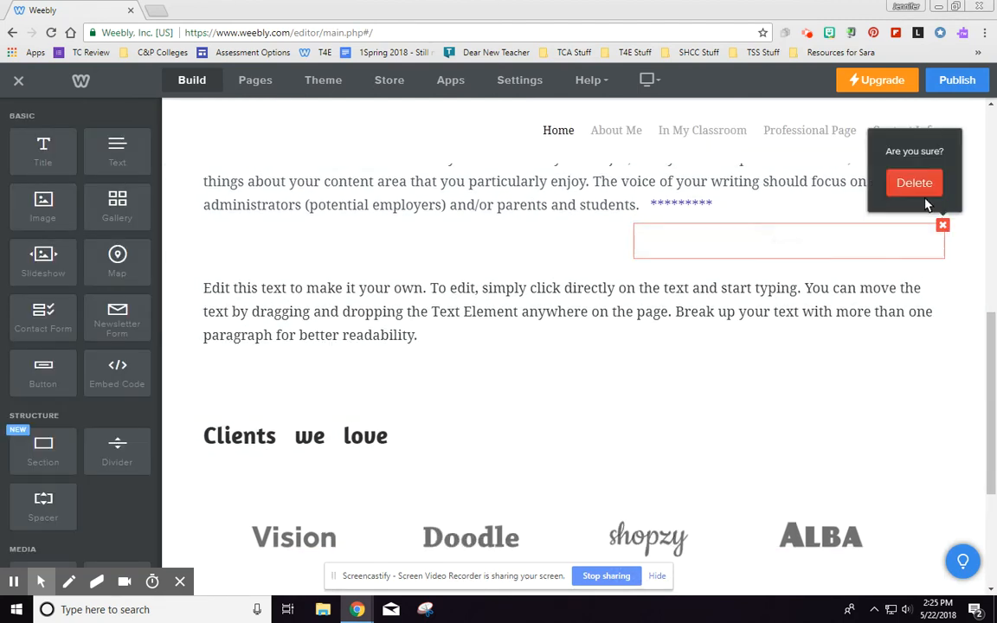
left_click(916, 185)
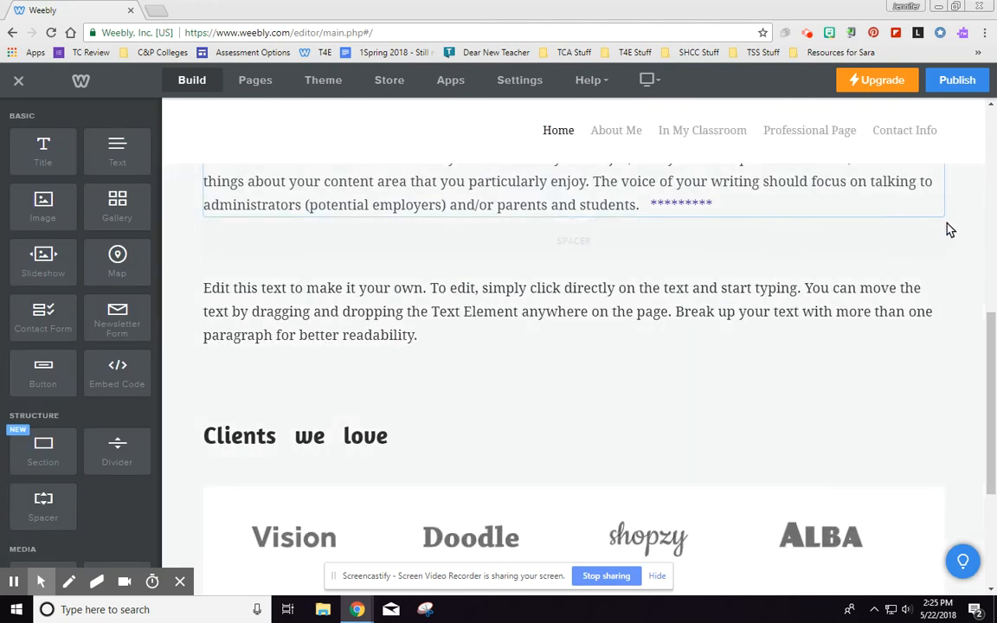
left_click(943, 226)
left_click(914, 185)
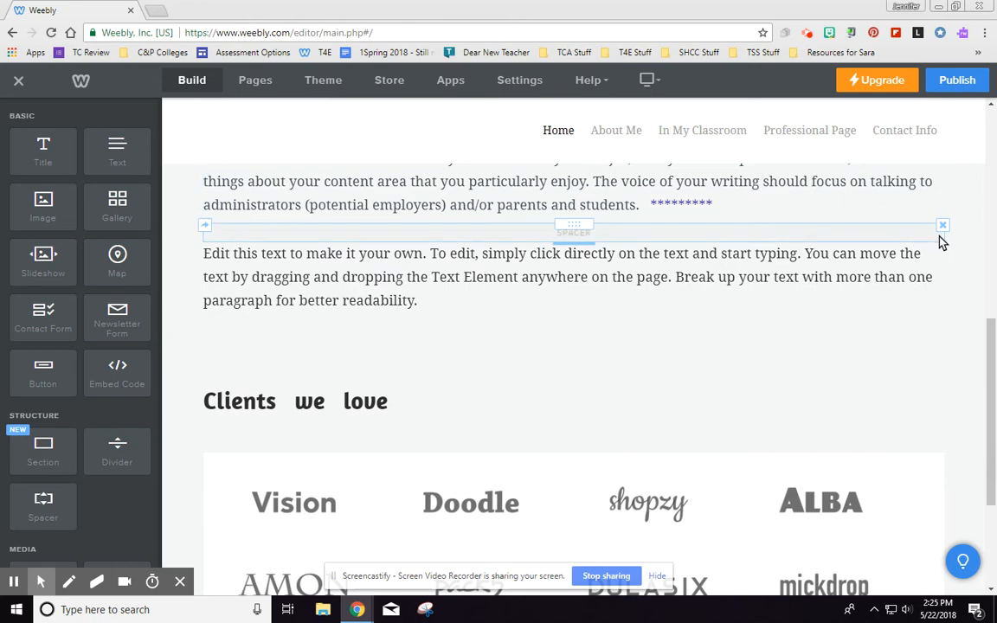
left_click(942, 225)
left_click(910, 183)
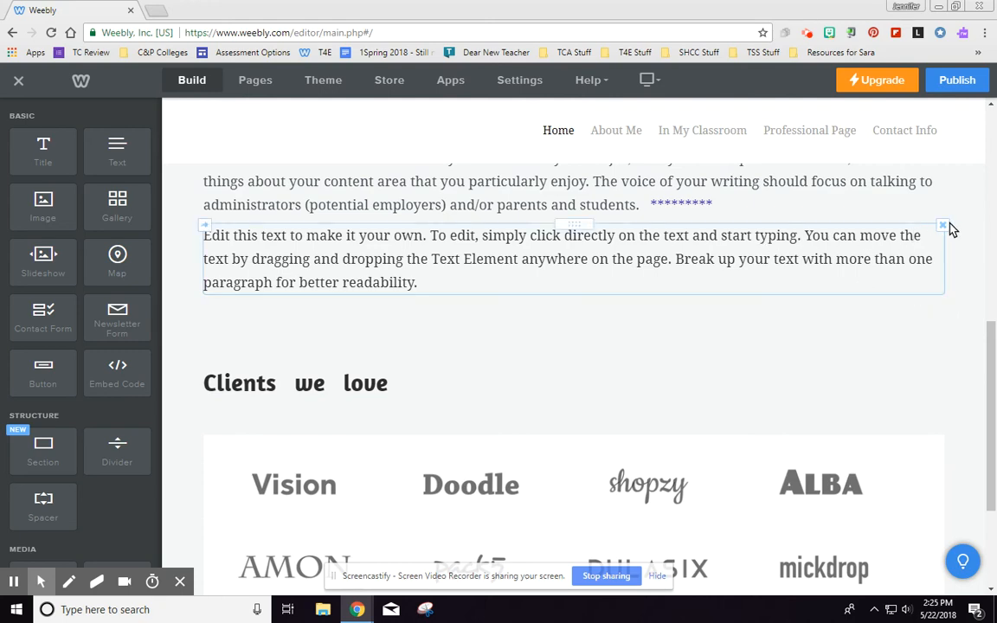
Delete the "Edit this text to make it your own" placeholder paragraph and the "Clients we love" title
left_click(942, 226)
left_click(912, 182)
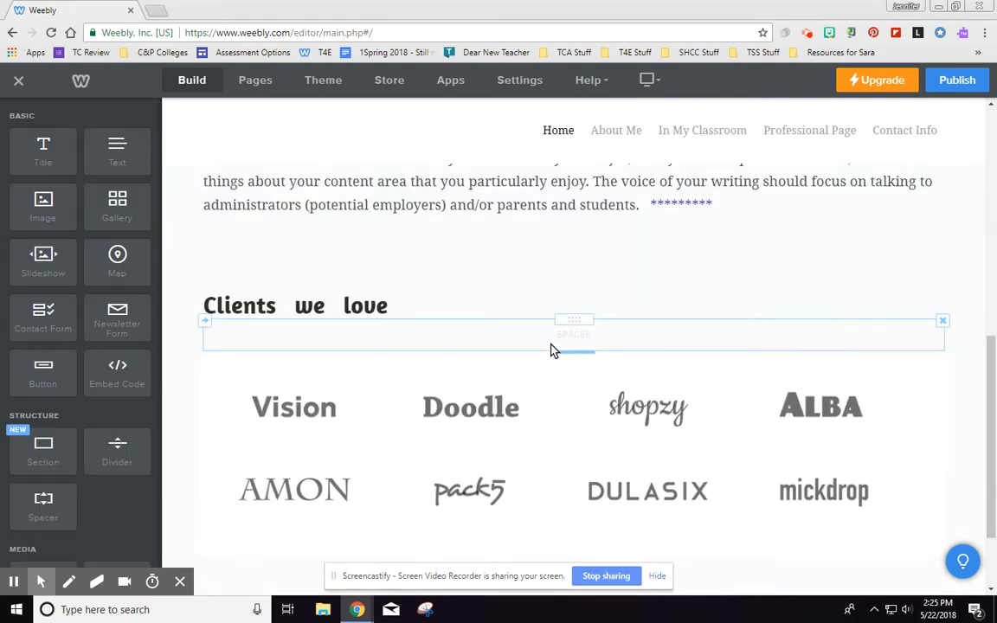
scroll(392, 369, "down", 2)
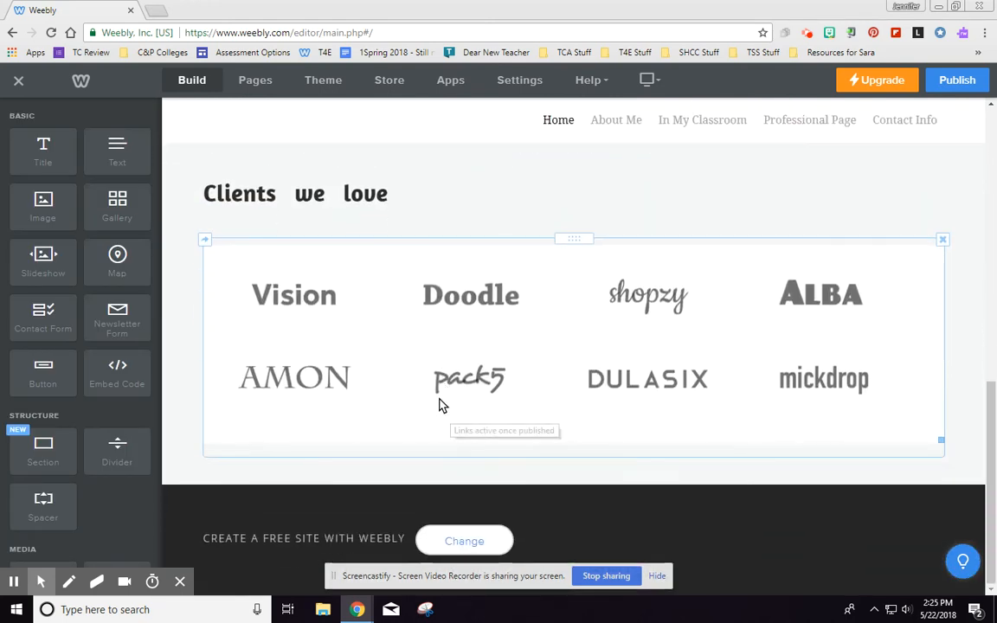
left_click(942, 180)
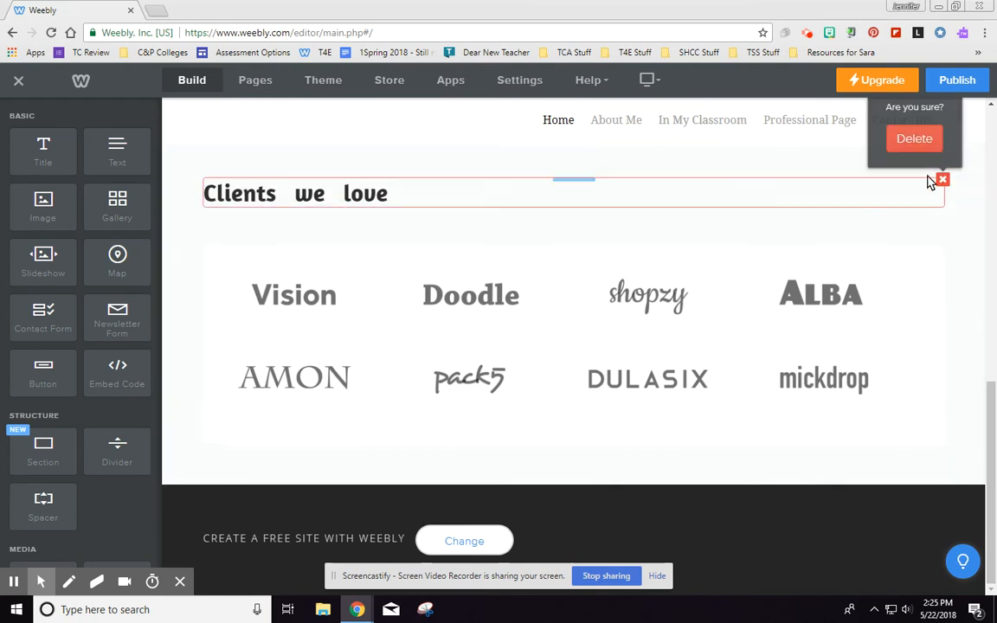
left_click(914, 138)
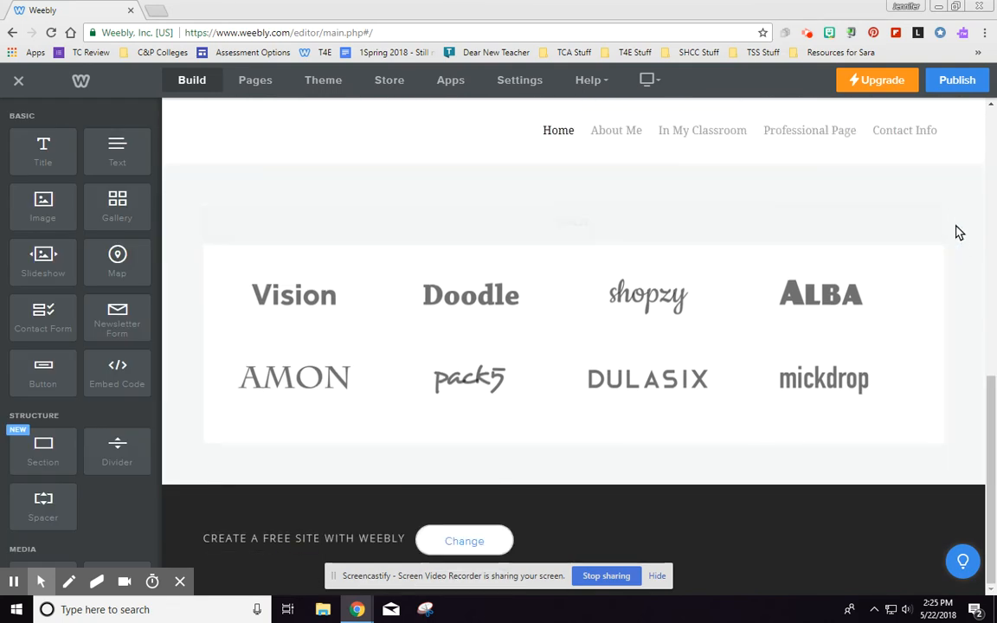
left_click(935, 252)
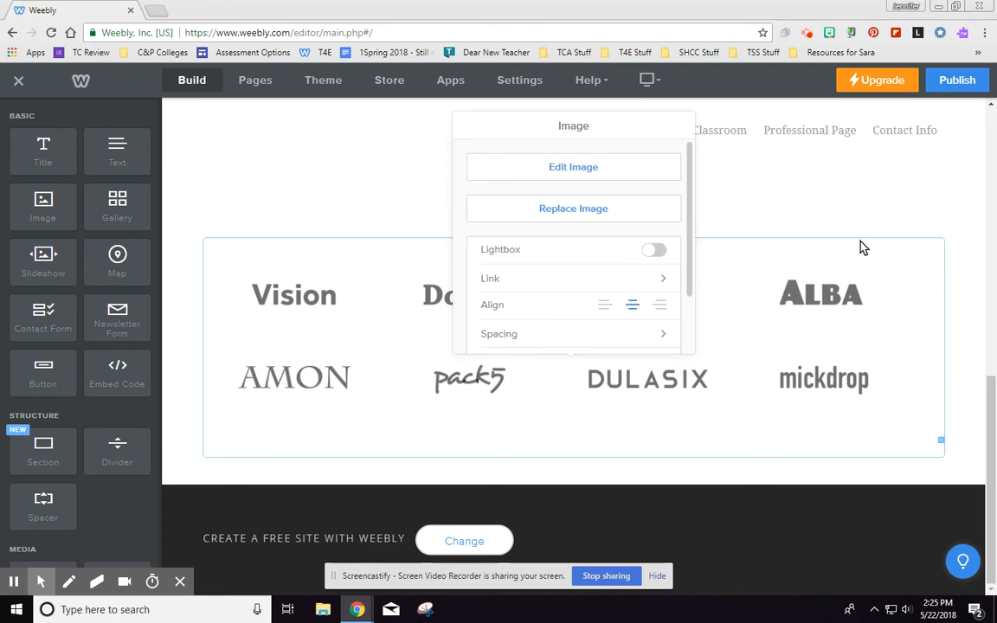
Delete the client logos image and the larger spacer directly below the second section's paragraph
left_click(908, 232)
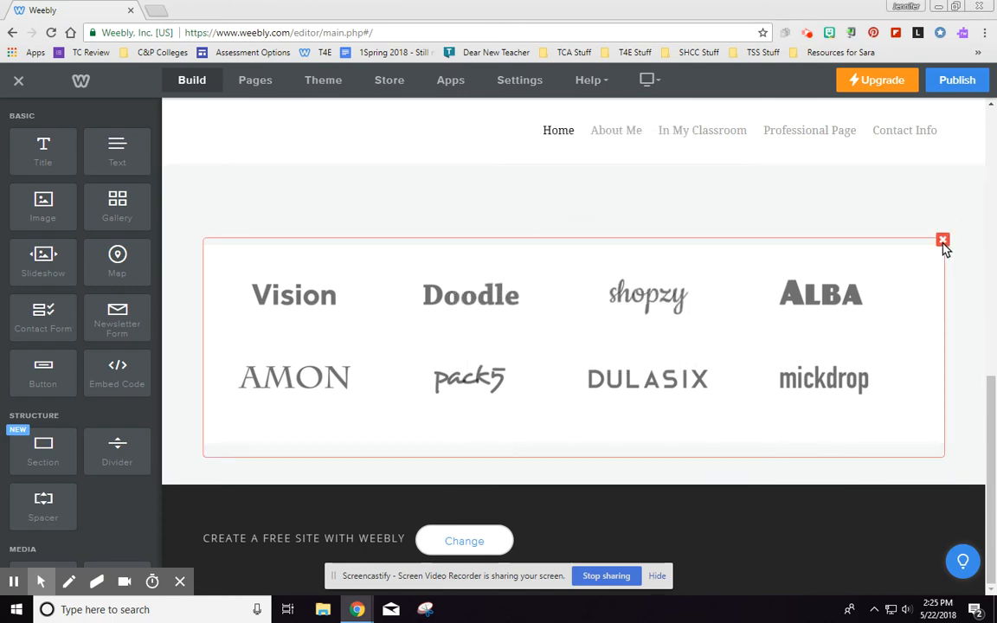
left_click(942, 241)
left_click(917, 204)
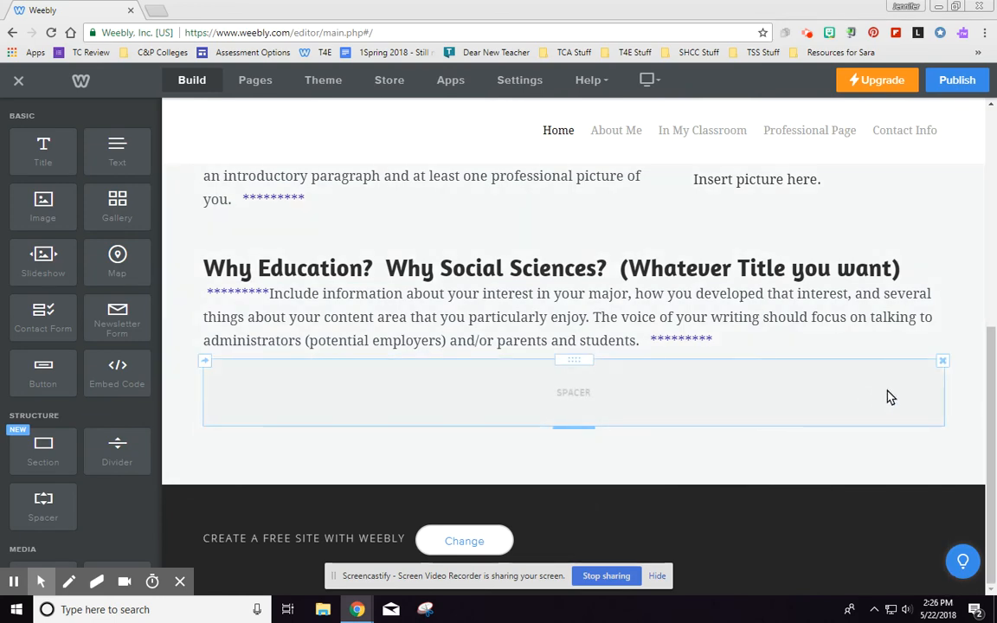
left_click(942, 361)
left_click(923, 320)
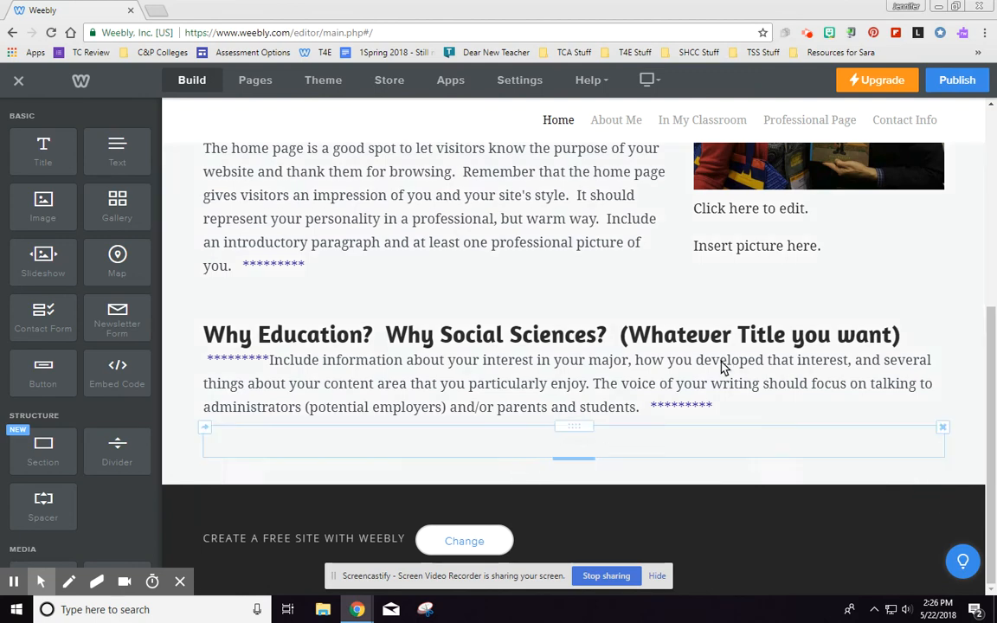
Publish the website and check the live home page from the banner down to the second section, then return to the editor
left_click(957, 84)
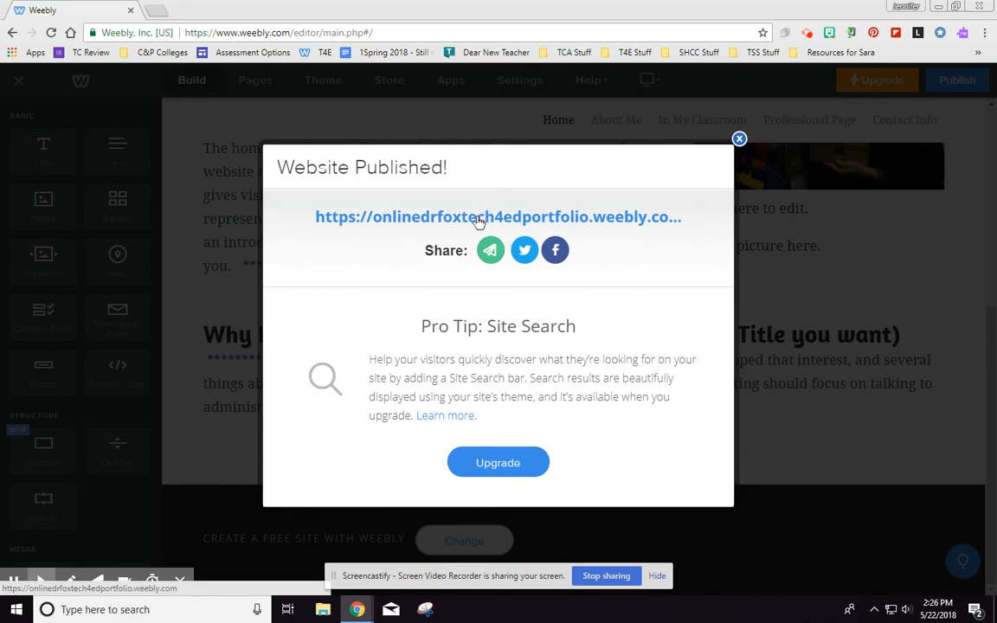
left_click(474, 219)
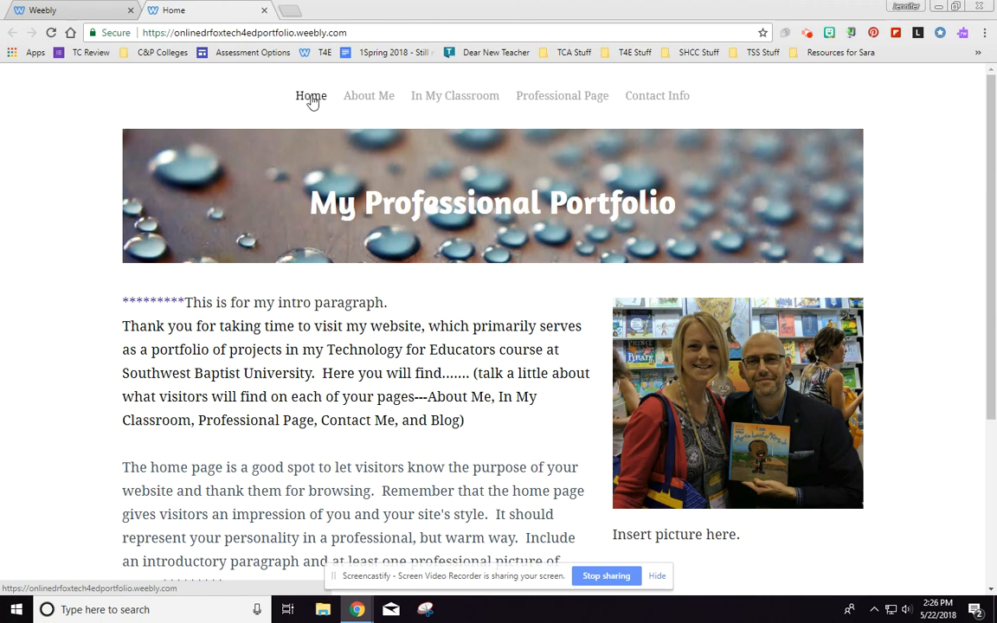
scroll(266, 194, "down", 3)
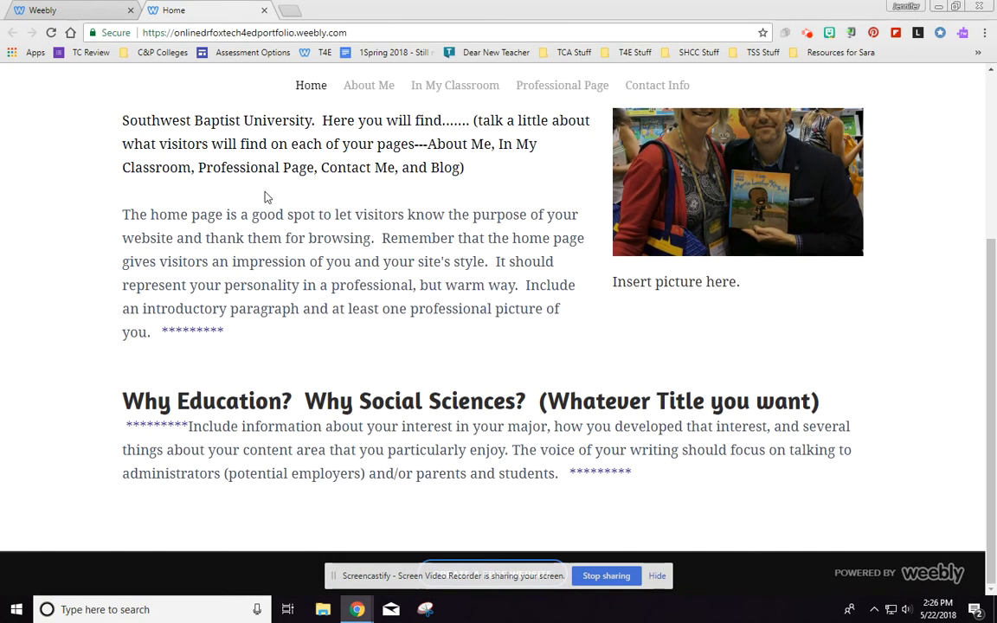
scroll(265, 195, "up", 4)
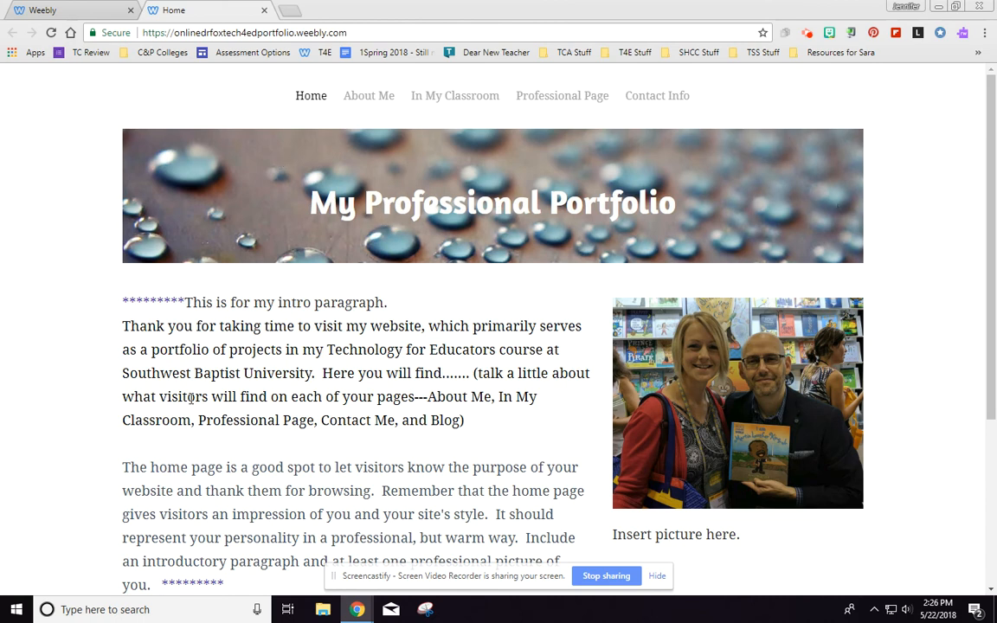
scroll(222, 394, "down", 2)
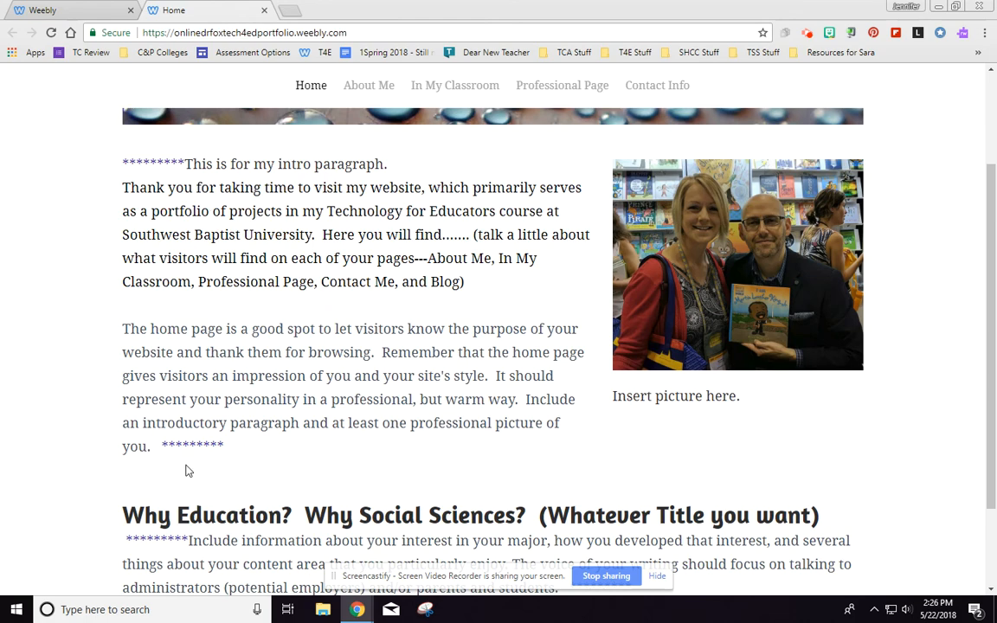
scroll(193, 466, "down", 2)
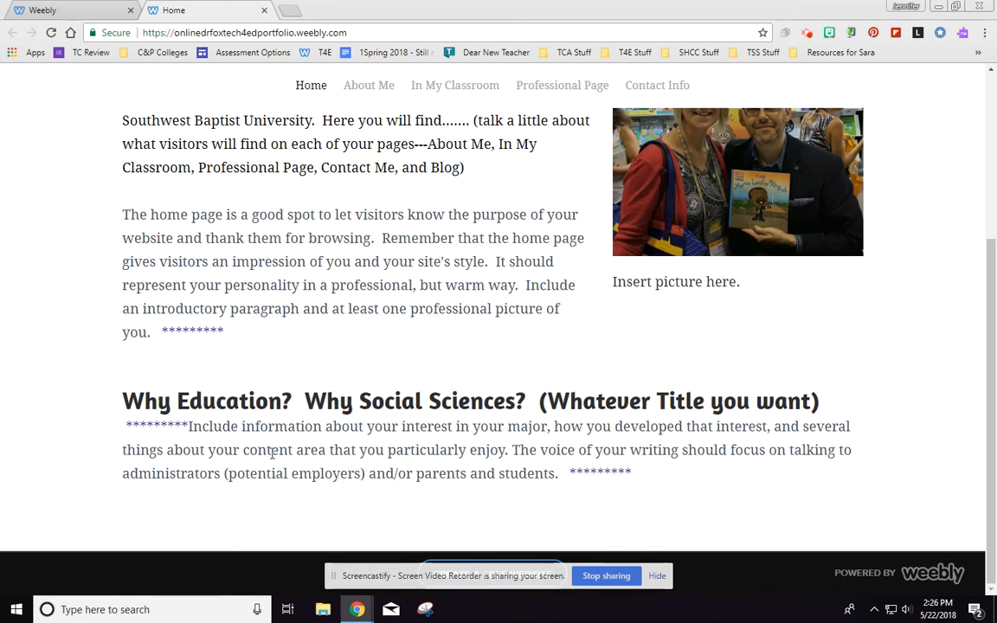
scroll(750, 381, "up", 3)
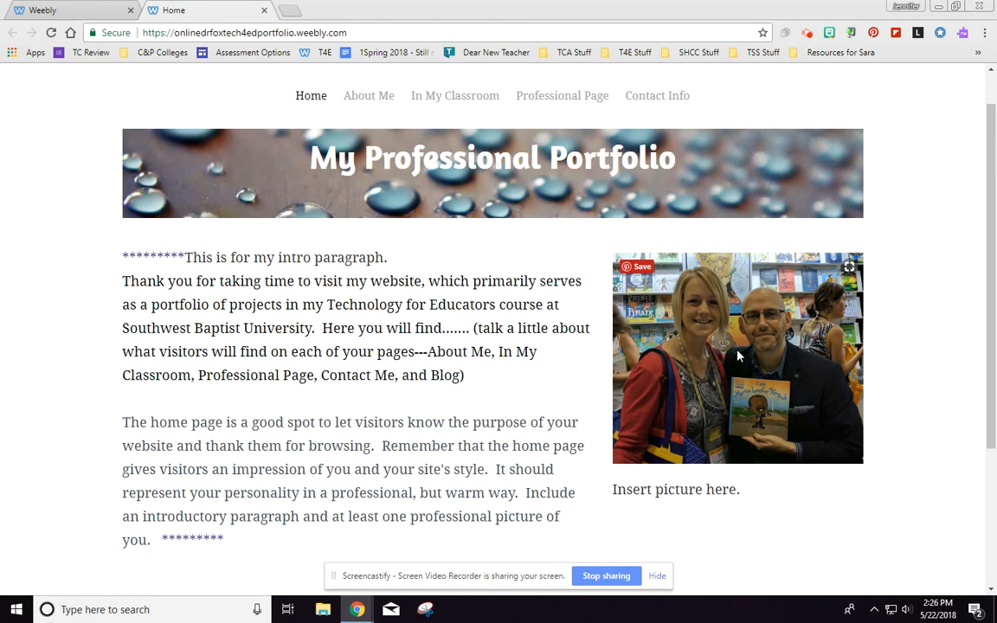
left_click(265, 11)
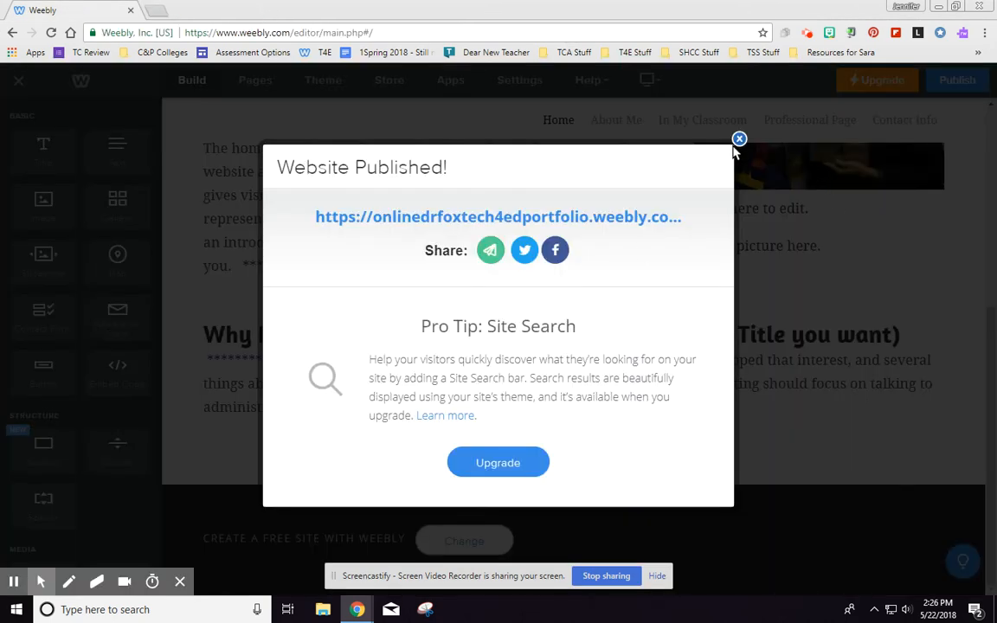
left_click(737, 141)
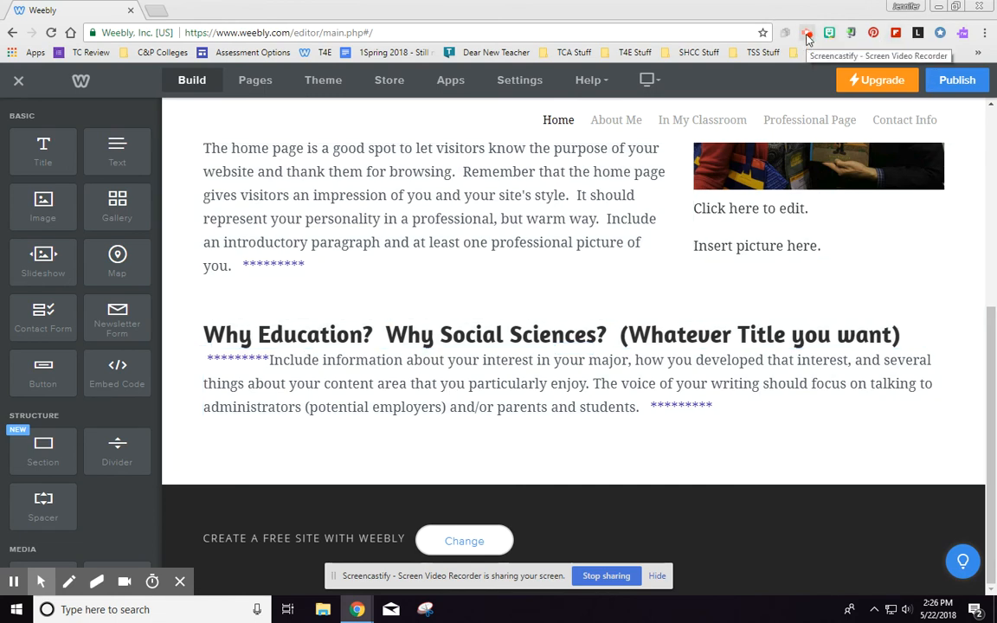
Open the About Me page of the portfolio for editing
scroll(442, 290, "up", 3)
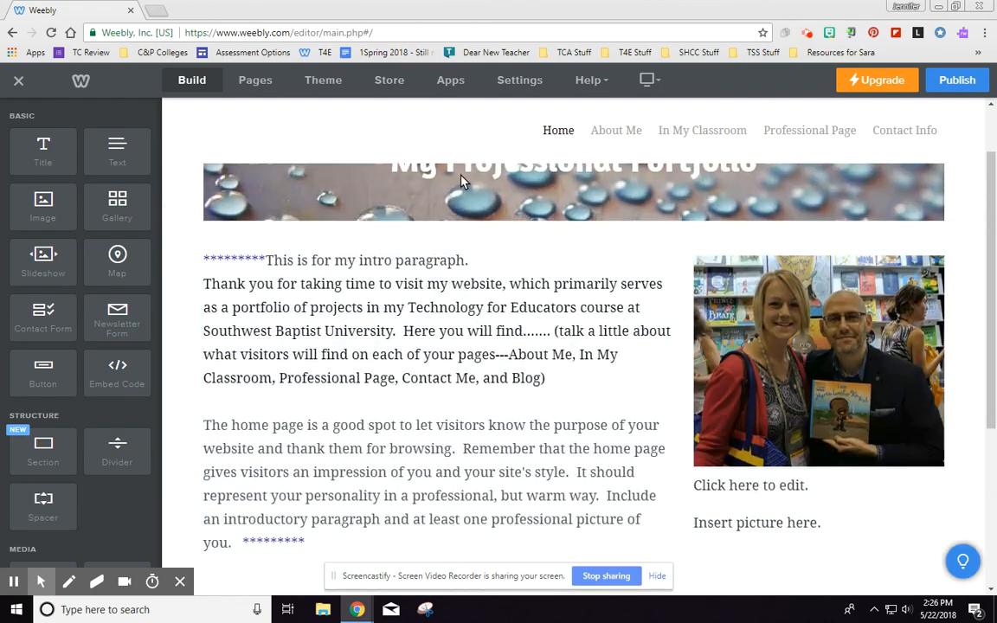
left_click(255, 83)
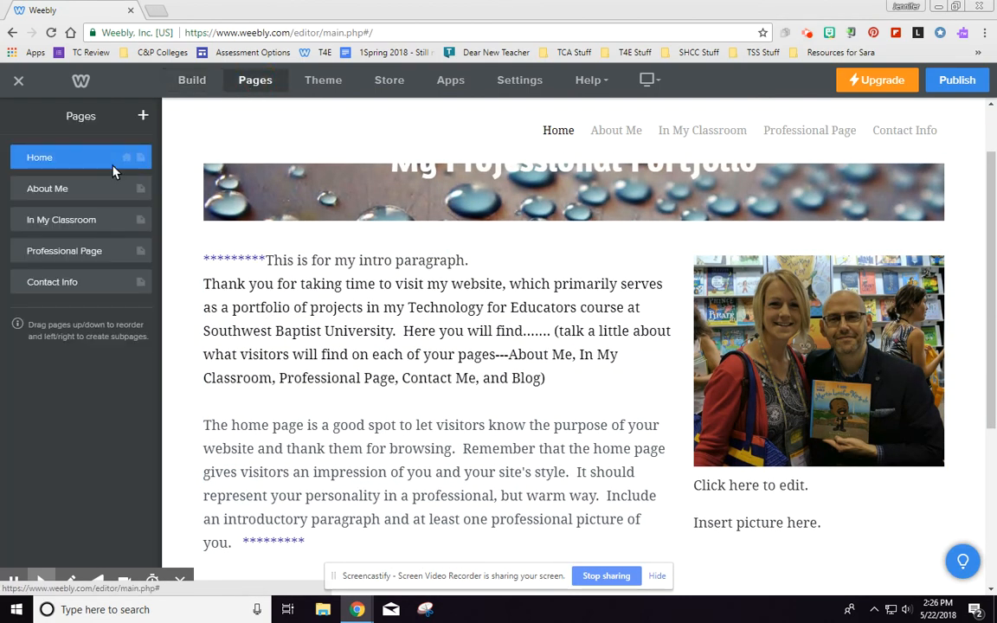
left_click(50, 192)
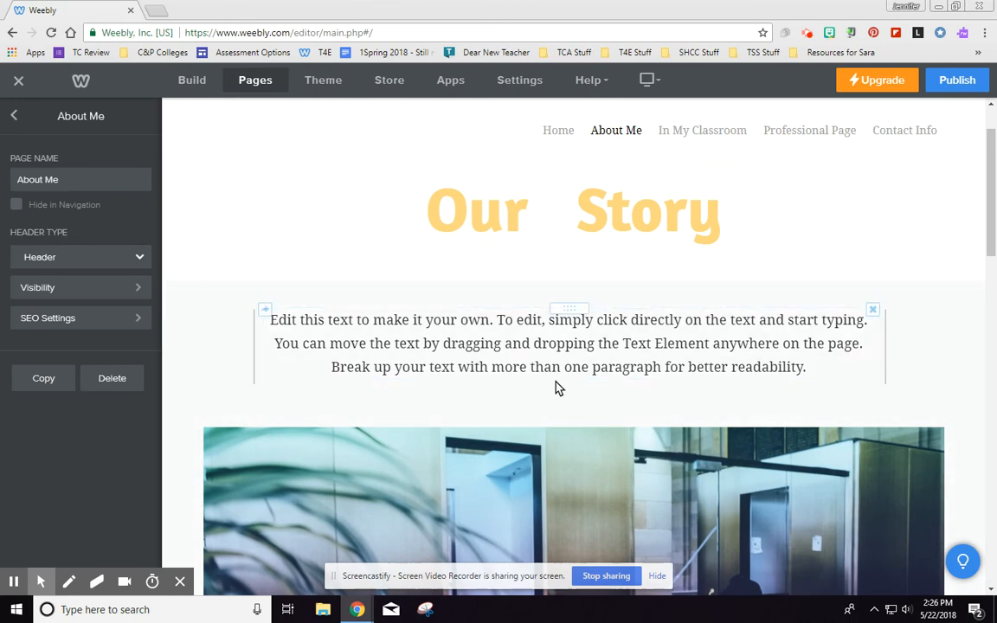
Switch to the course example site and examine its portfolio About Me page, including the intro text, video, family and goals sections
key("alt+Tab")
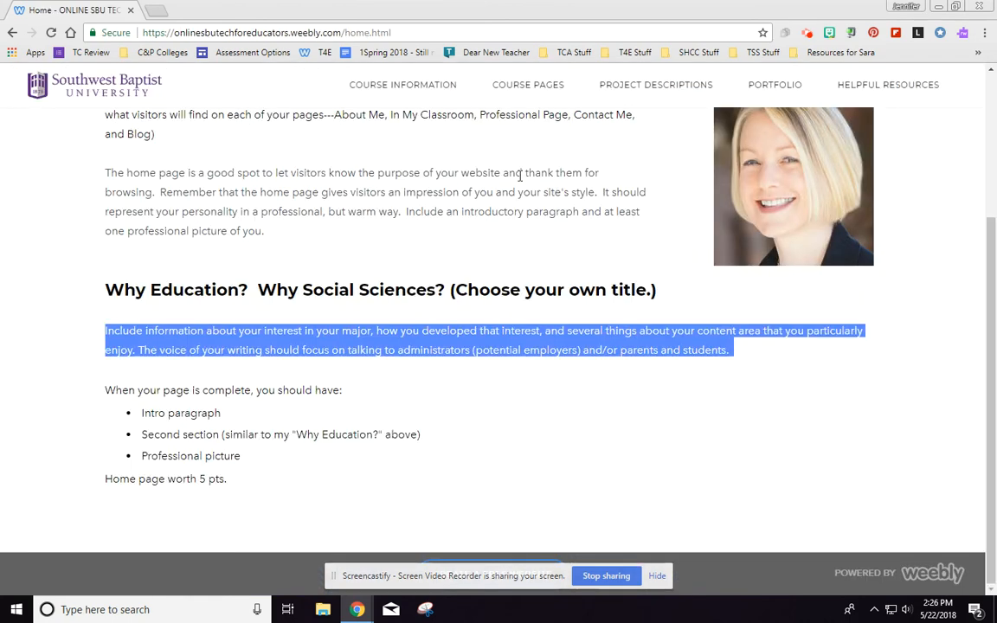
mouse_move(764, 80)
left_click(782, 137)
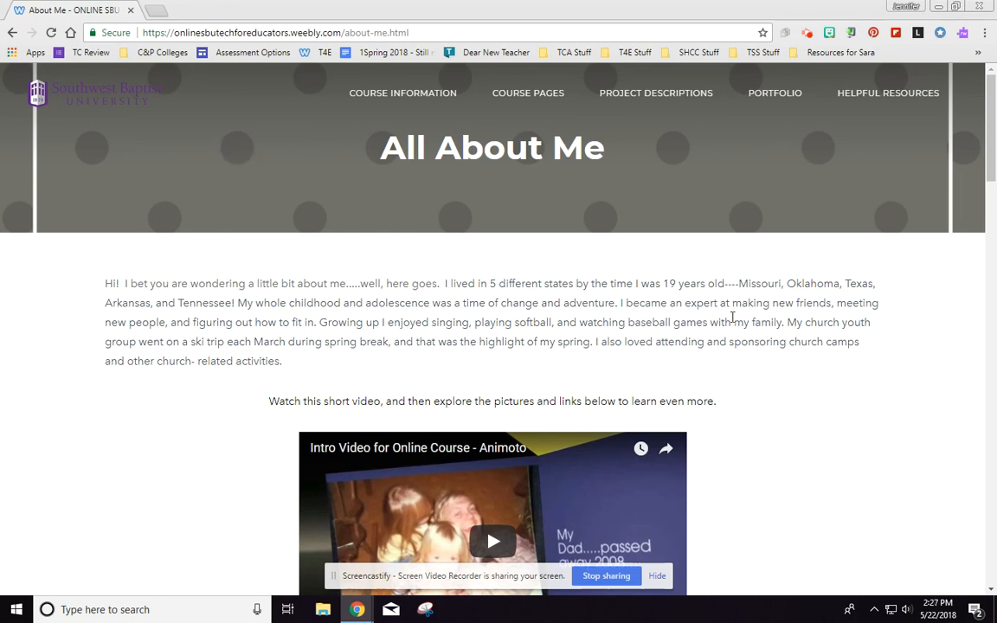
scroll(675, 287, "down", 3)
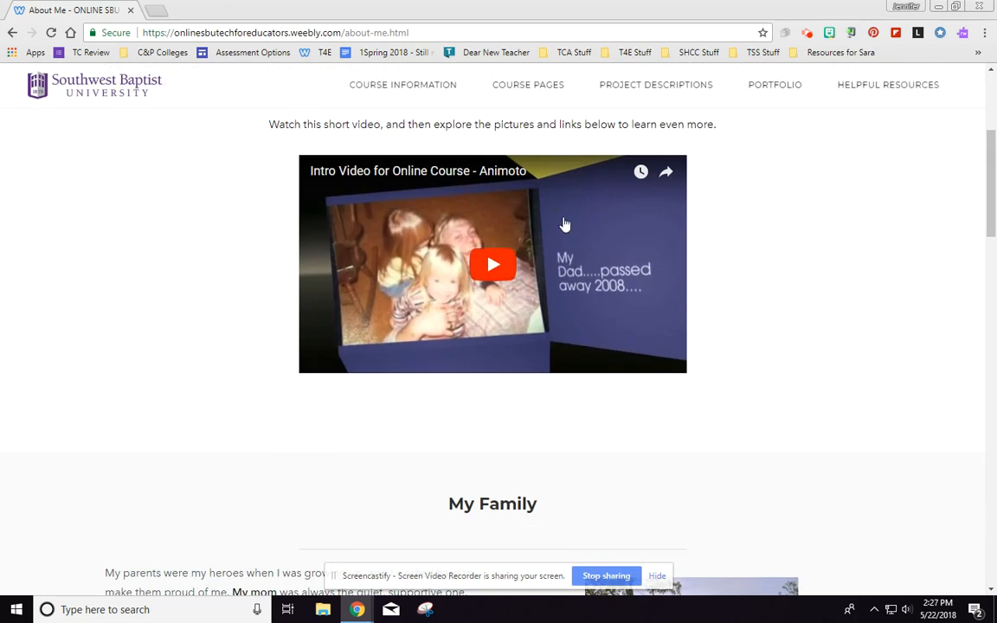
scroll(346, 396, "down", 4)
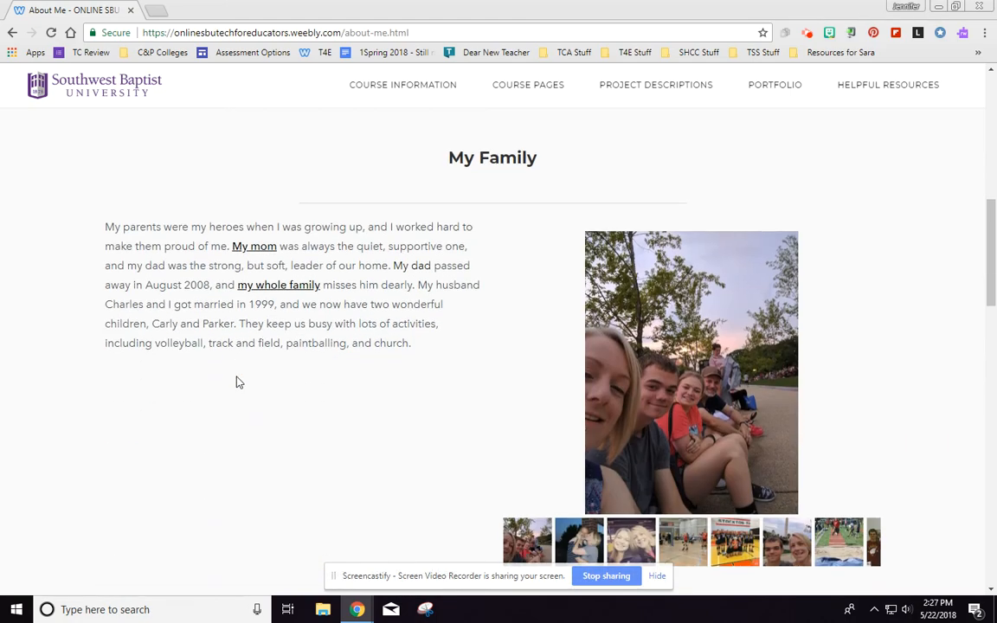
scroll(324, 374, "down", 4)
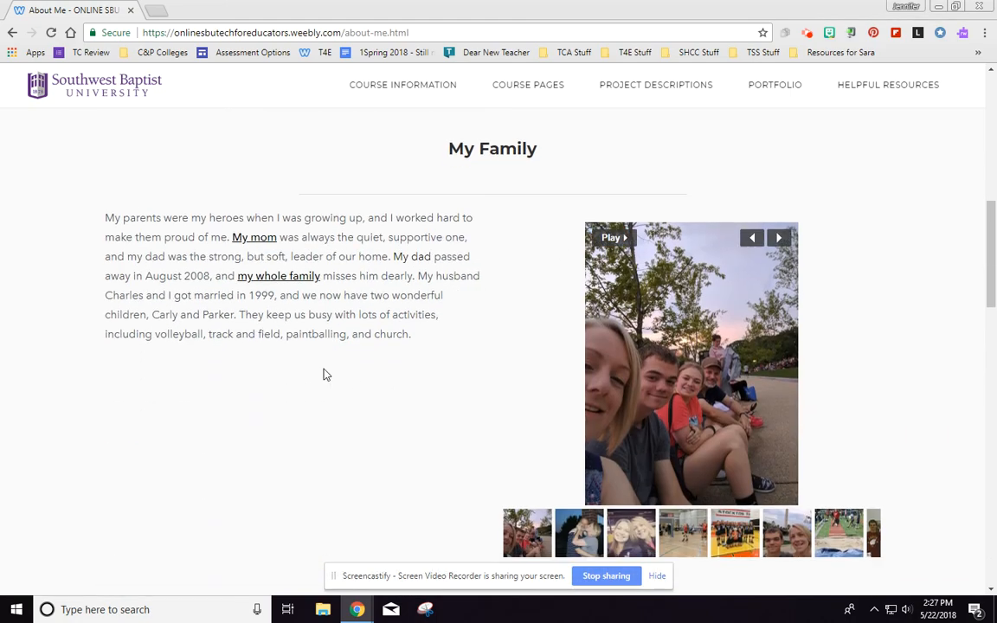
scroll(683, 499, "down", 4)
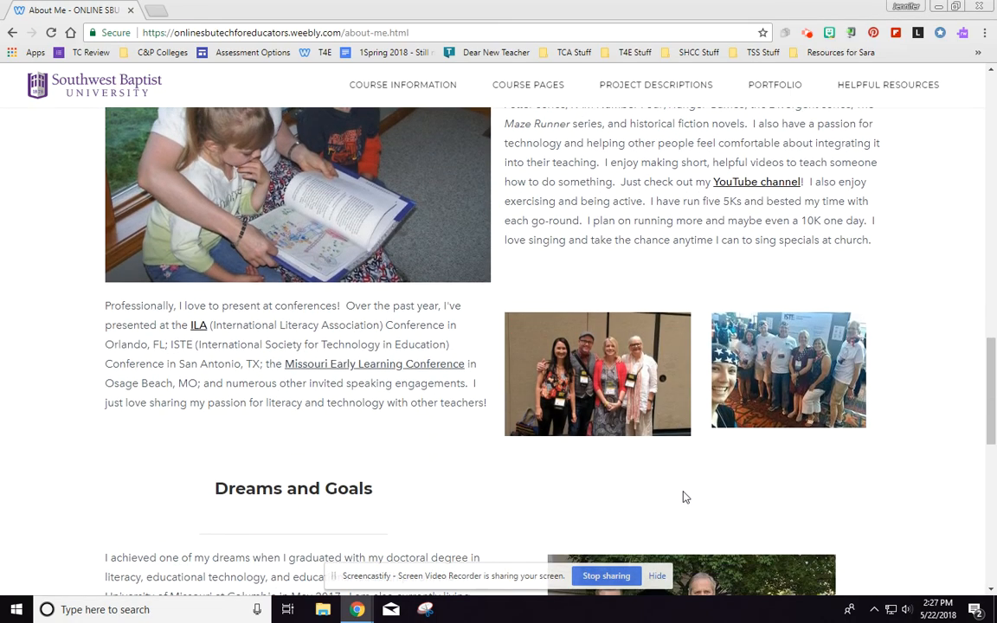
scroll(684, 465, "up", 15)
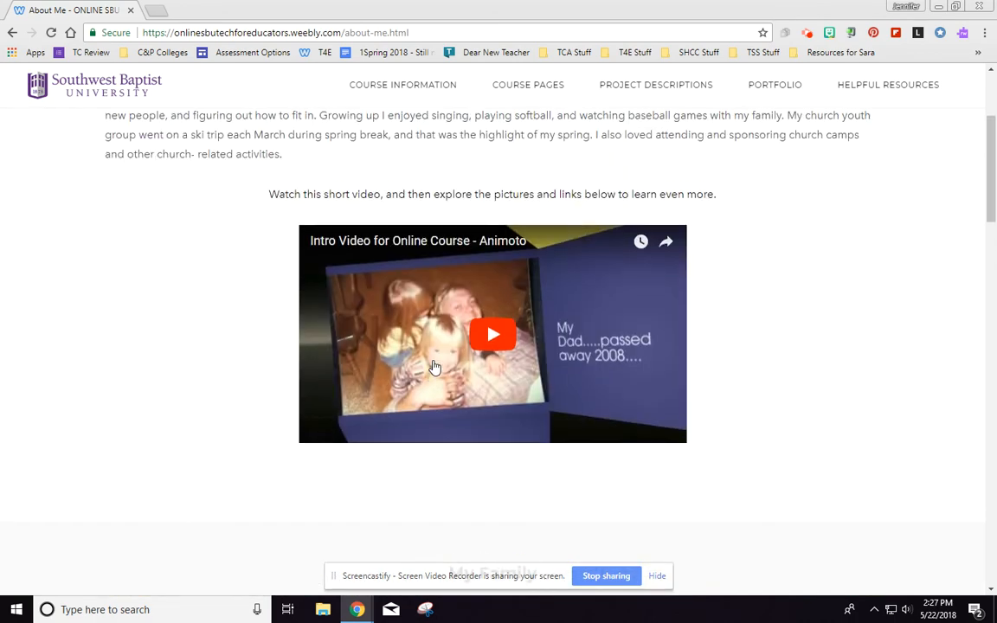